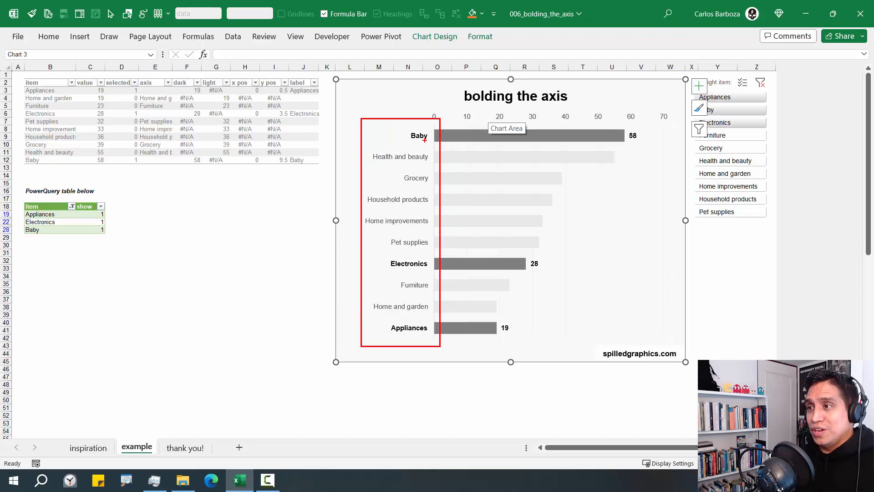
Try several item ranges in the slicer, ending on Health and beauty through Household products
{"action": "left_click_drag", "start_coordinate": [407, 136], "coordinate": [371, 136]}
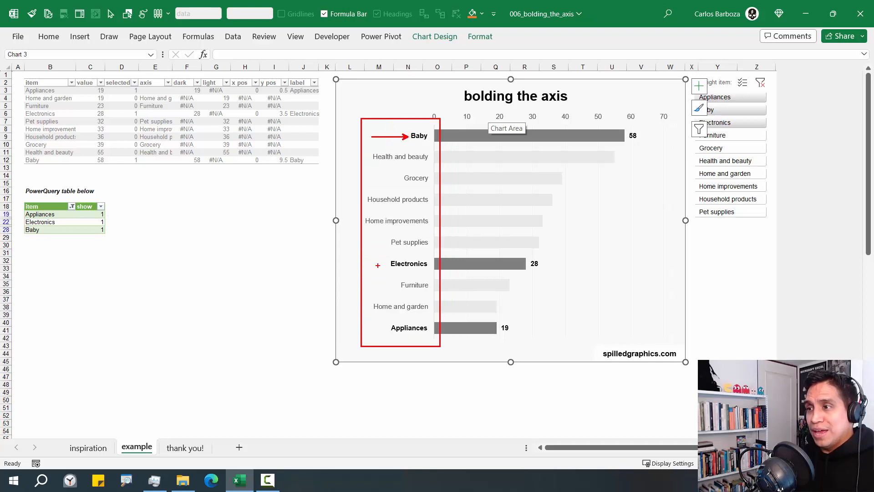
{"action": "left_click_drag", "start_coordinate": [384, 264], "coordinate": [327, 265]}
{"action": "left_click_drag", "start_coordinate": [386, 331], "coordinate": [326, 315]}
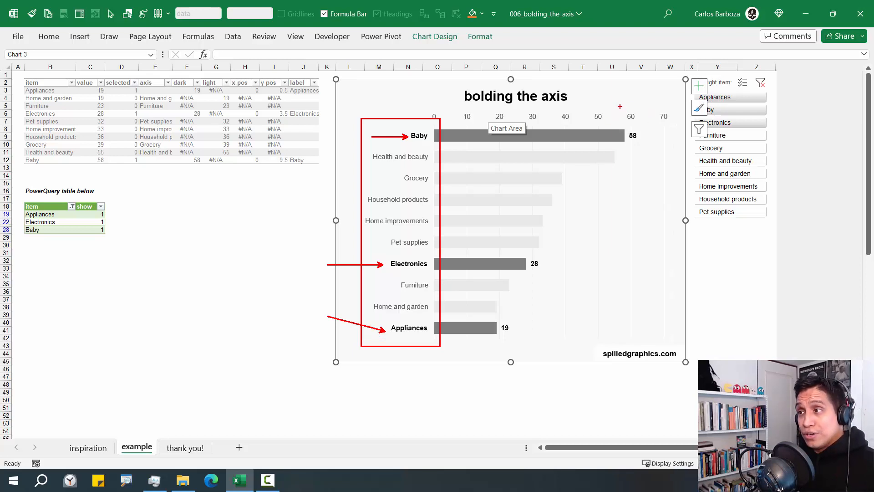
{"action": "left_click_drag", "start_coordinate": [614, 123], "coordinate": [624, 91]}
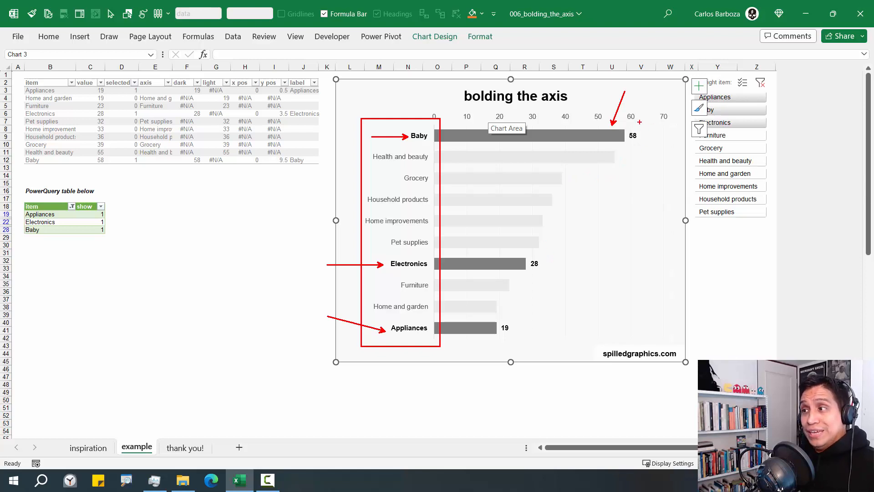
{"action": "left_click_drag", "start_coordinate": [640, 129], "coordinate": [652, 109]}
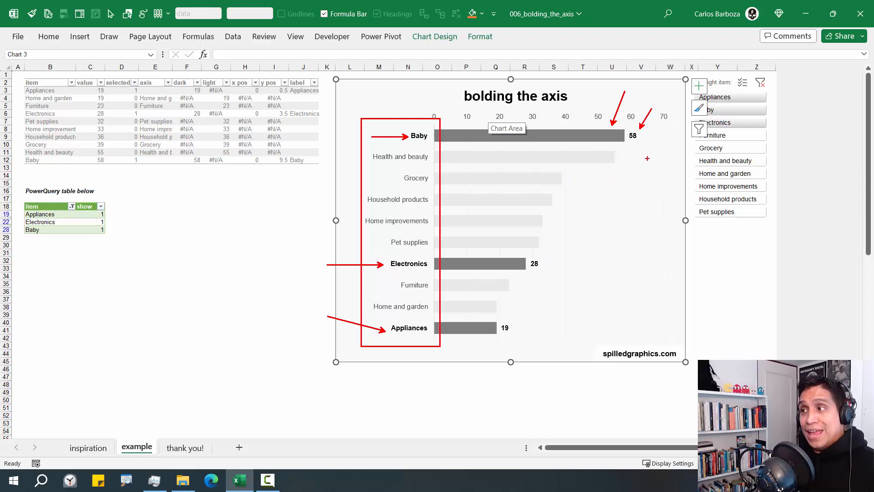
{"action": "key", "text": "Escape"}
{"action": "left_click_drag", "start_coordinate": [719, 151], "coordinate": [719, 177]}
{"action": "left_click", "coordinate": [730, 235]}
{"action": "left_click_drag", "start_coordinate": [723, 125], "coordinate": [722, 151]}
{"action": "left_click_drag", "start_coordinate": [728, 97], "coordinate": [727, 129]}
{"action": "left_click_drag", "start_coordinate": [730, 162], "coordinate": [730, 200]}
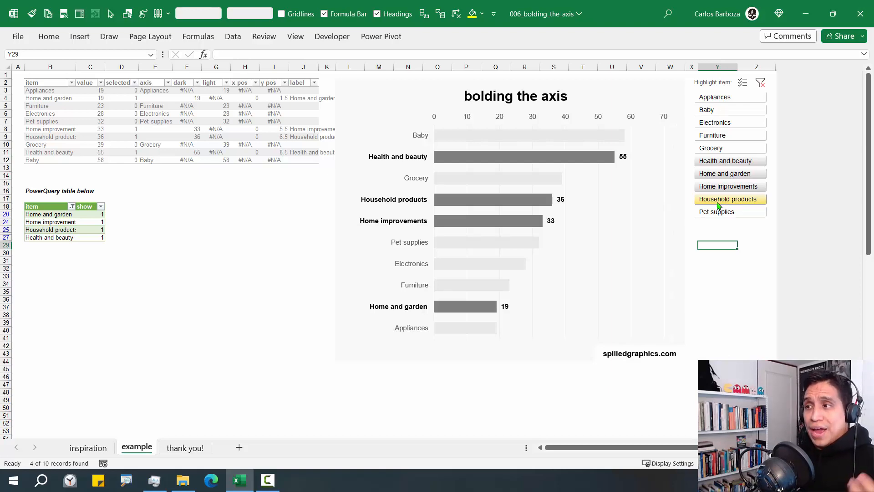
Select the 'bolding the axis' chart and its plot area, then deselect it
{"action": "left_click", "coordinate": [630, 191]}
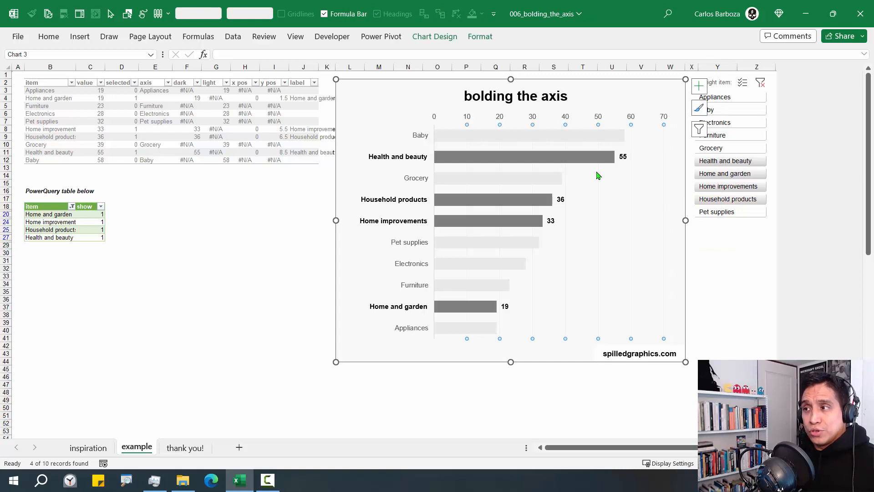
{"action": "left_click", "coordinate": [587, 174]}
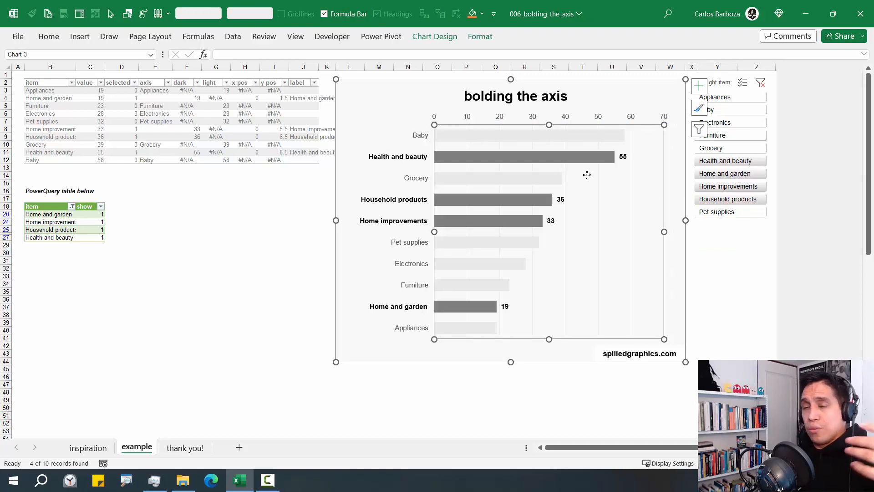
{"action": "left_click", "coordinate": [711, 244]}
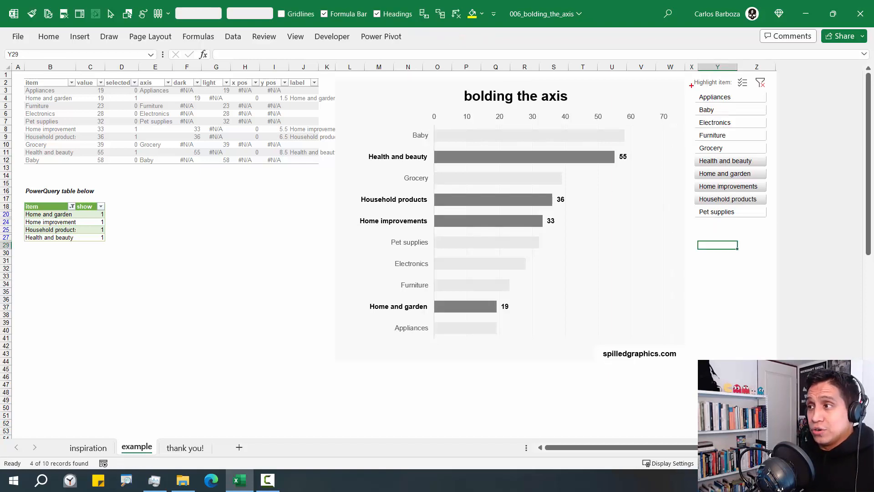
{"action": "mouse_move", "coordinate": [690, 73]}
{"action": "left_mouse_down"}
{"action": "mouse_move", "coordinate": [774, 241]}
{"action": "mouse_move", "coordinate": [764, 225]}
{"action": "left_mouse_up"}
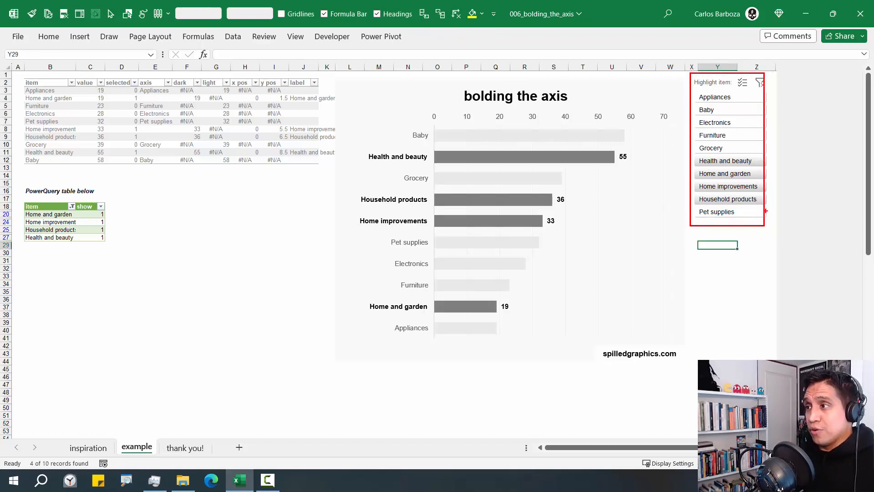
{"action": "mouse_move", "coordinate": [630, 165]}
{"action": "left_mouse_down"}
{"action": "mouse_move", "coordinate": [725, 172]}
{"action": "mouse_move", "coordinate": [285, 199]}
{"action": "mouse_move", "coordinate": [156, 220]}
{"action": "left_mouse_up"}
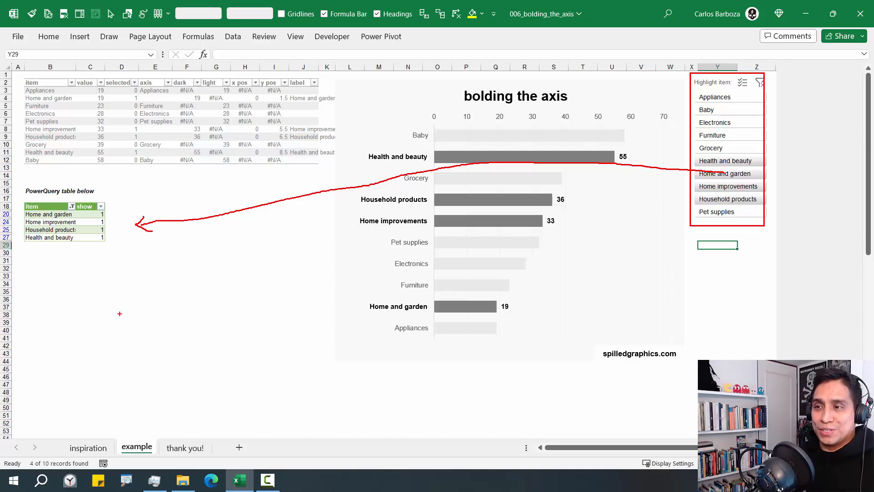
{"action": "key", "text": "Escape"}
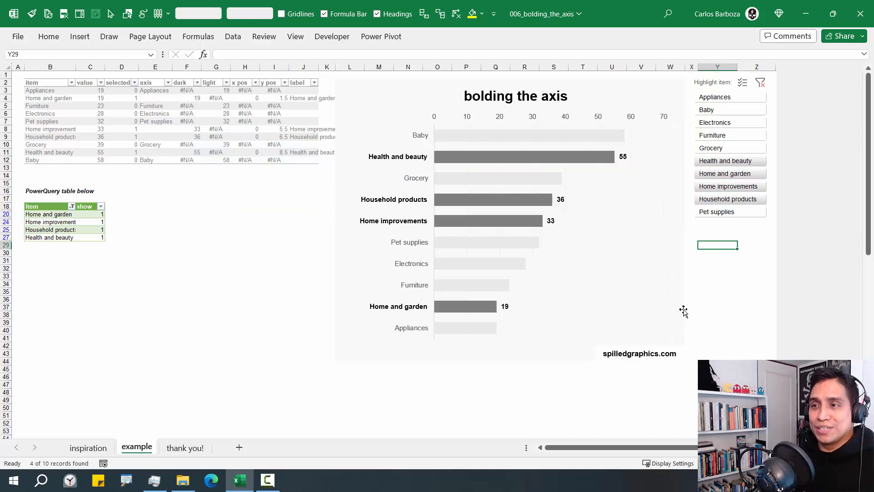
Select the filtered PowerQuery table B18:C27, then go to the inspiration sheet
{"action": "left_click", "coordinate": [44, 209]}
{"action": "left_click_drag", "start_coordinate": [44, 208], "coordinate": [84, 235]}
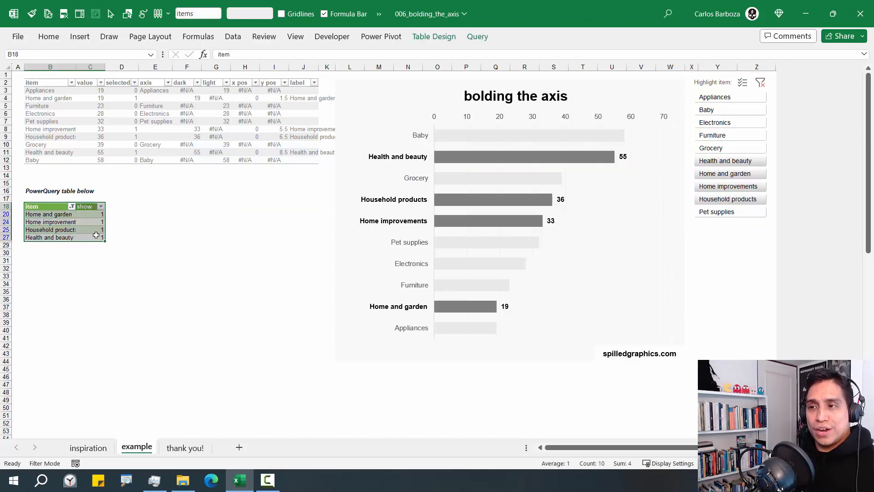
{"action": "left_click", "coordinate": [88, 447]}
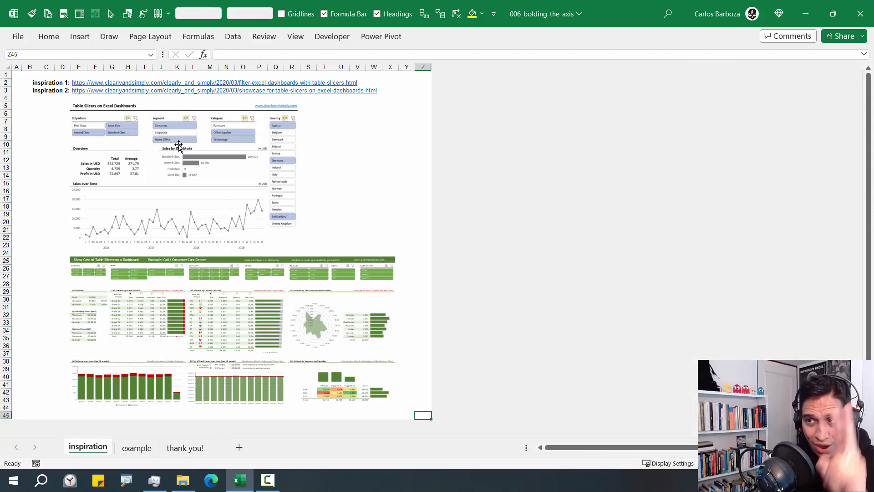
Nudge the upper dashboard screenshot slightly to the right
{"action": "left_click", "coordinate": [211, 271]}
{"action": "left_click", "coordinate": [195, 220]}
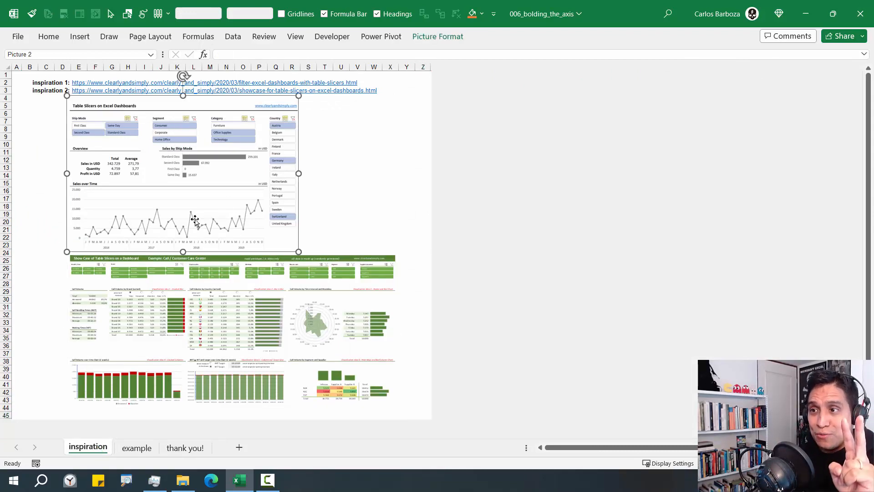
{"action": "left_click", "coordinate": [179, 304]}
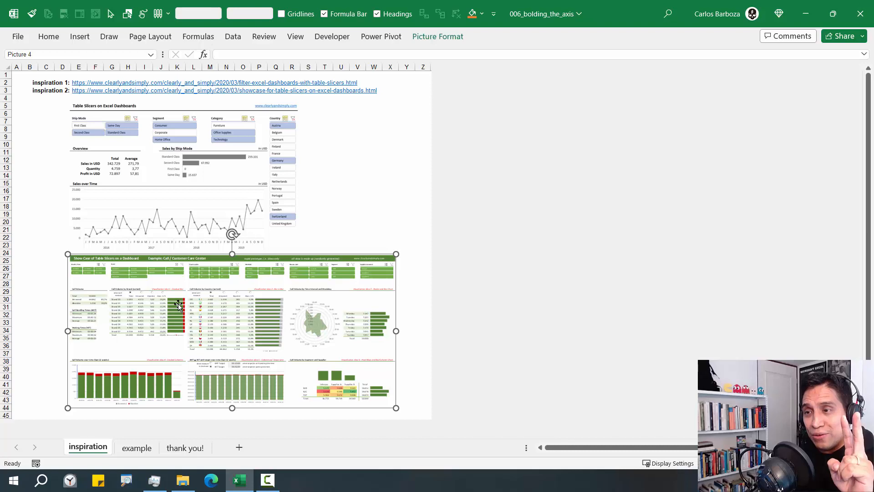
{"action": "left_click", "coordinate": [63, 84]}
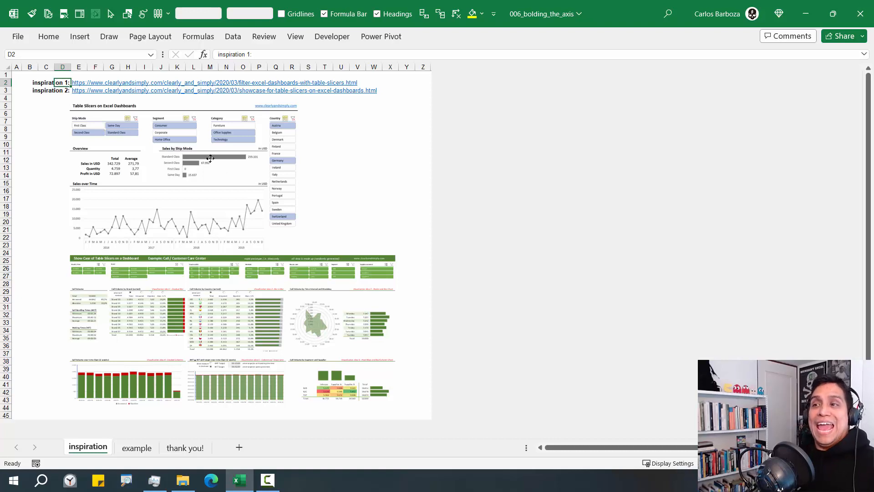
{"action": "left_click", "coordinate": [209, 157]}
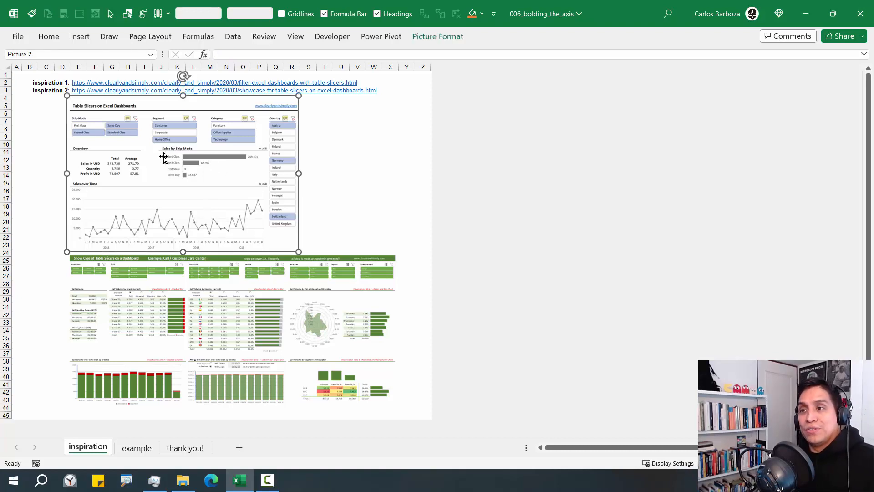
{"action": "mouse_move", "coordinate": [164, 158]}
{"action": "left_mouse_down"}
{"action": "mouse_move", "coordinate": [191, 149]}
{"action": "mouse_move", "coordinate": [167, 153]}
{"action": "left_mouse_up"}
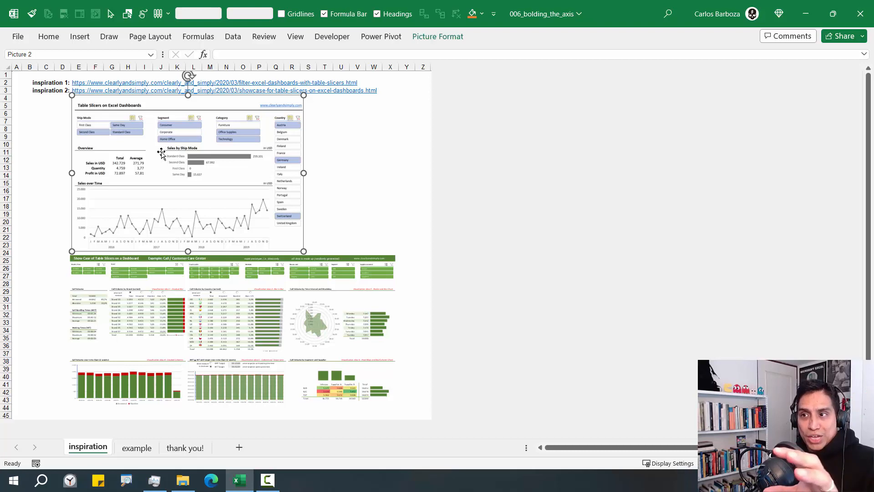
Line the lower screenshot up with the upper one and return to the example sheet
{"action": "left_click", "coordinate": [163, 314]}
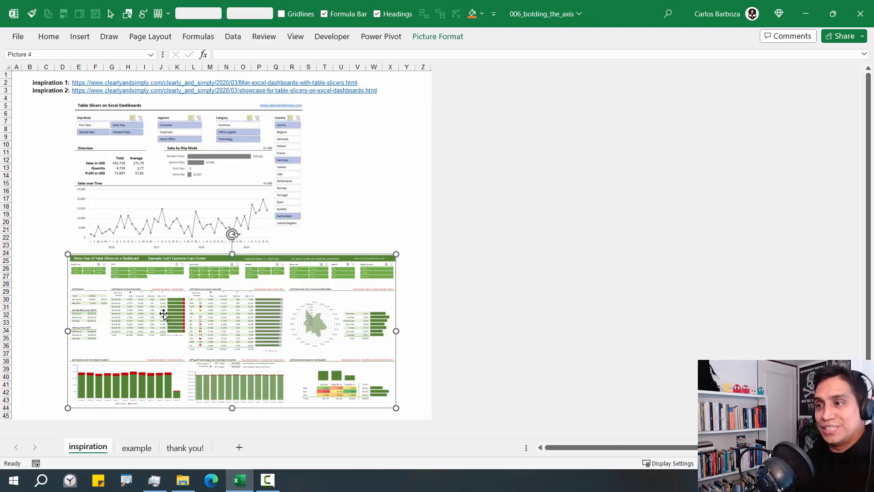
{"action": "mouse_move", "coordinate": [163, 315]}
{"action": "left_mouse_down"}
{"action": "mouse_move", "coordinate": [153, 314]}
{"action": "mouse_move", "coordinate": [169, 314]}
{"action": "left_mouse_up"}
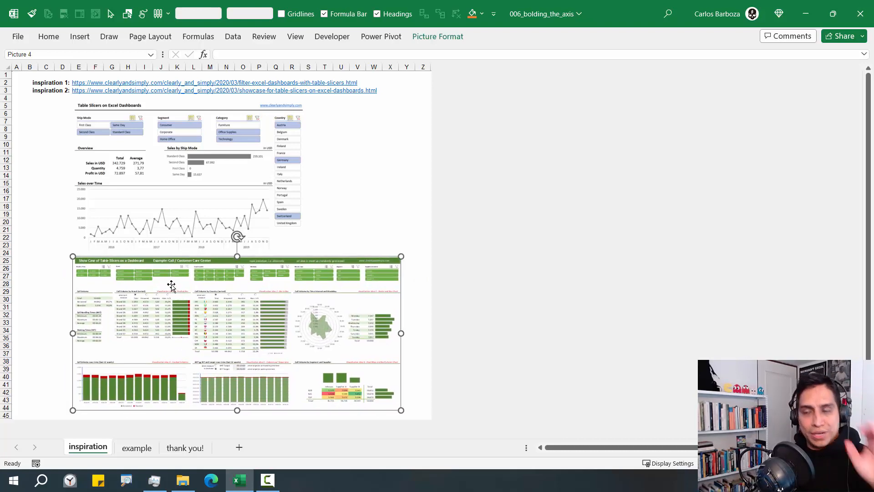
{"action": "left_click", "coordinate": [342, 188]}
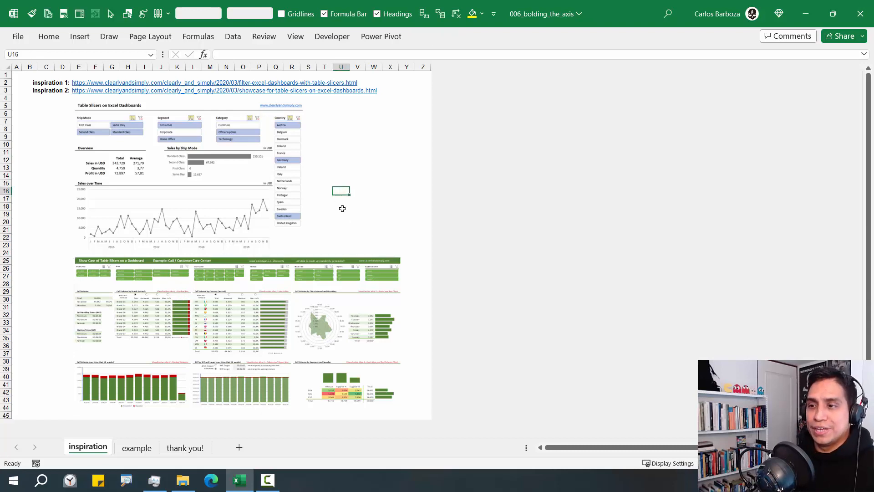
{"action": "left_click", "coordinate": [137, 448]}
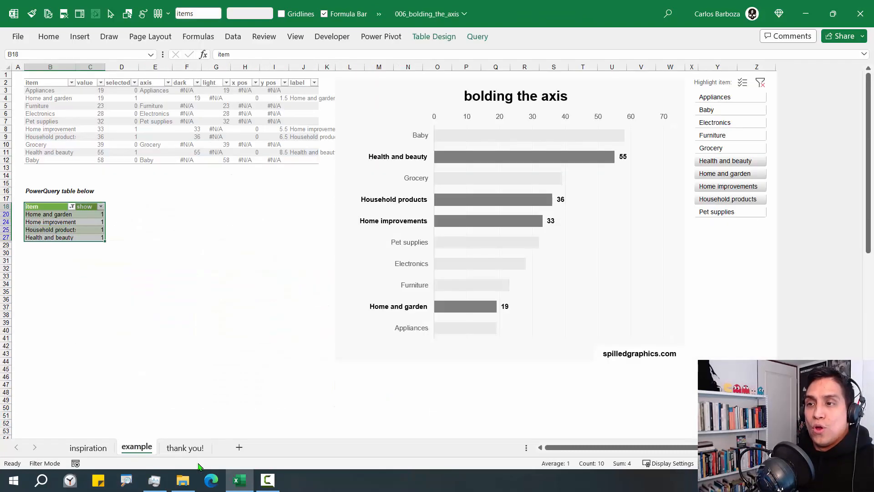
Copy the item and value columns and paste them as values at B50
{"action": "left_click", "coordinate": [84, 216]}
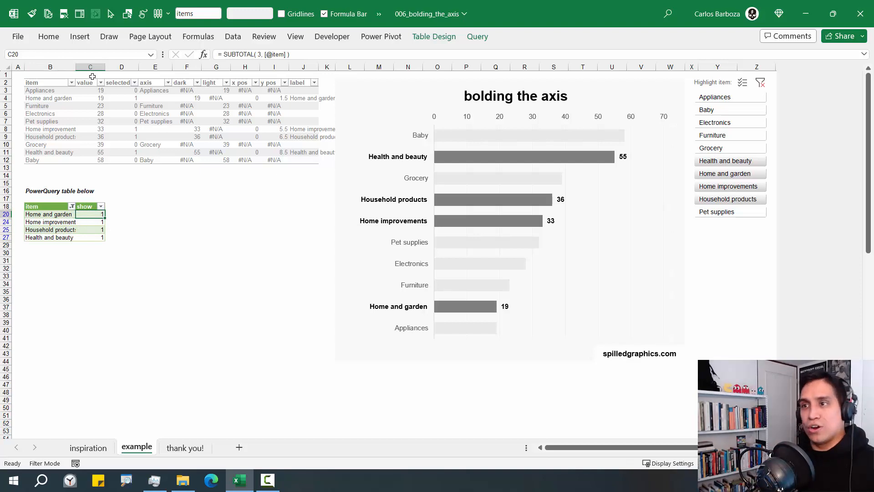
{"action": "left_click_drag", "start_coordinate": [56, 82], "coordinate": [95, 160]}
{"action": "key", "text": "ctrl+c"}
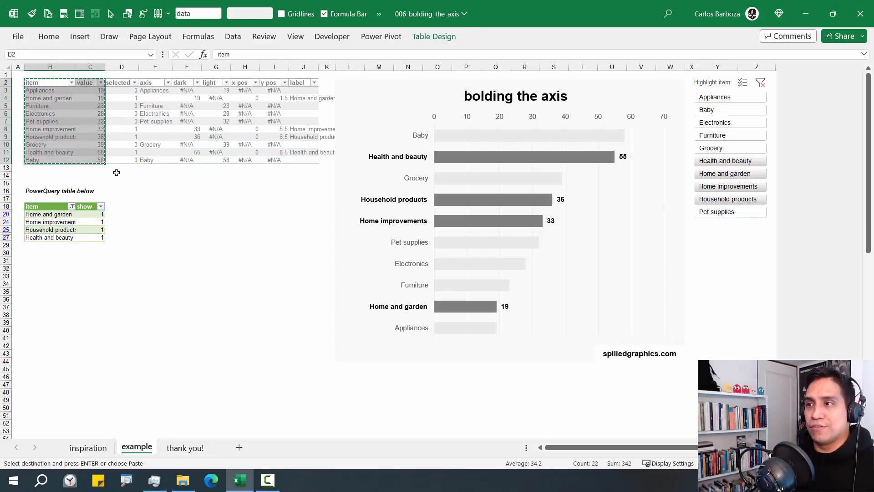
{"action": "scroll", "coordinate": [117, 172], "scroll_direction": "down", "scroll_amount": 13}
{"action": "scroll", "coordinate": [90, 158], "scroll_direction": "down", "scroll_amount": 2}
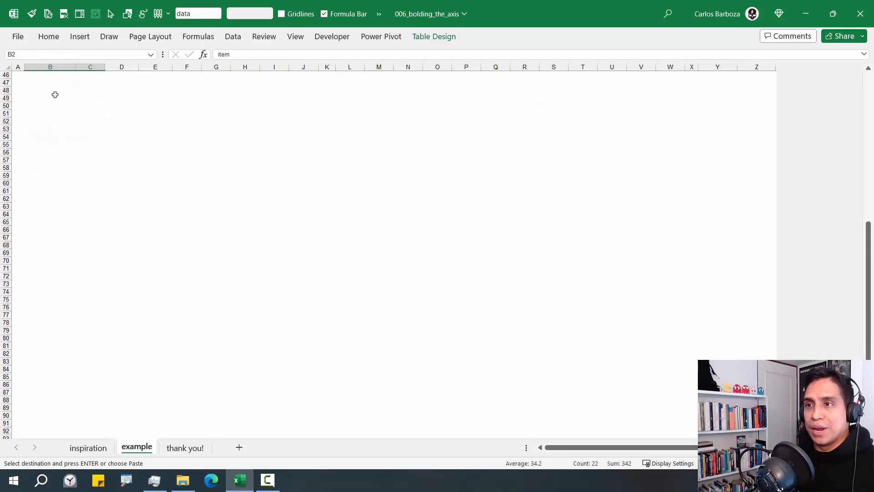
{"action": "right_click", "coordinate": [58, 105]}
{"action": "left_click", "coordinate": [100, 184]}
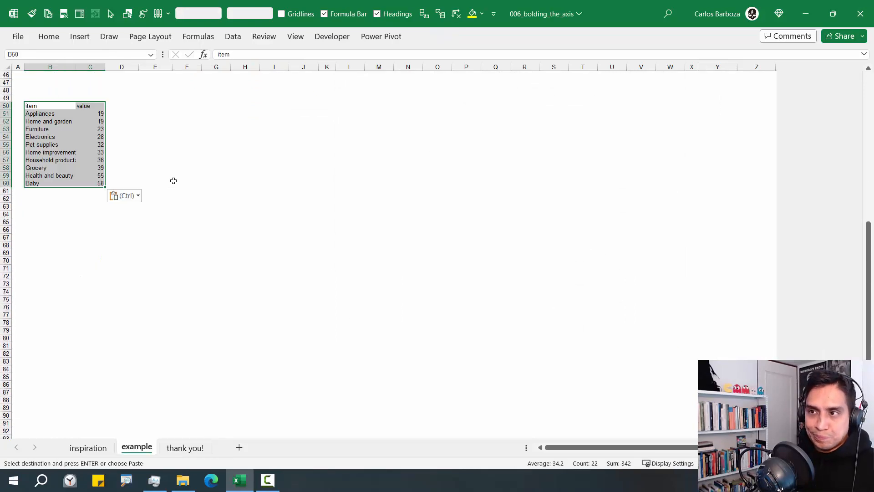
Turn the pasted range into a table with headers and a light grey style
{"action": "key", "text": "ctrl+t"}
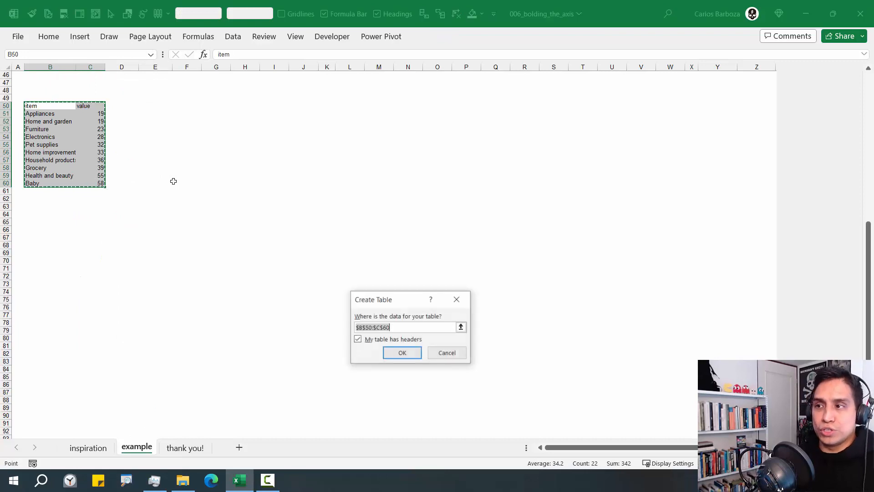
{"action": "left_click", "coordinate": [401, 352]}
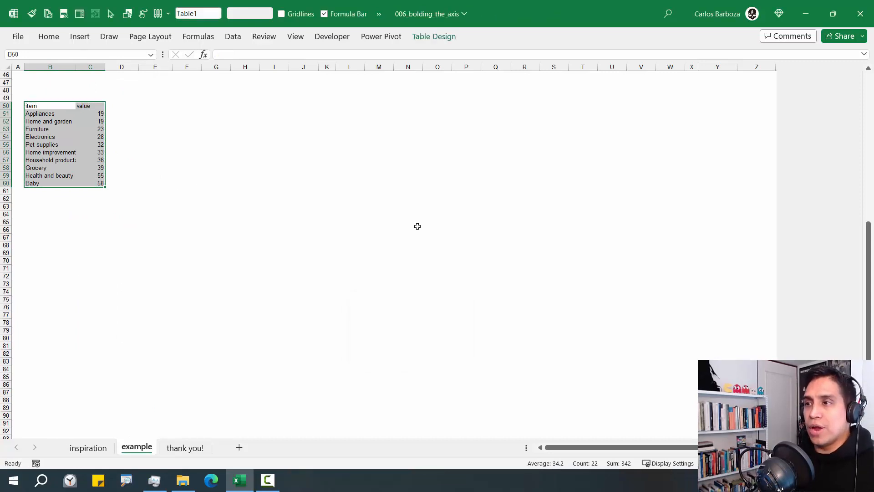
{"action": "left_click", "coordinate": [434, 36]}
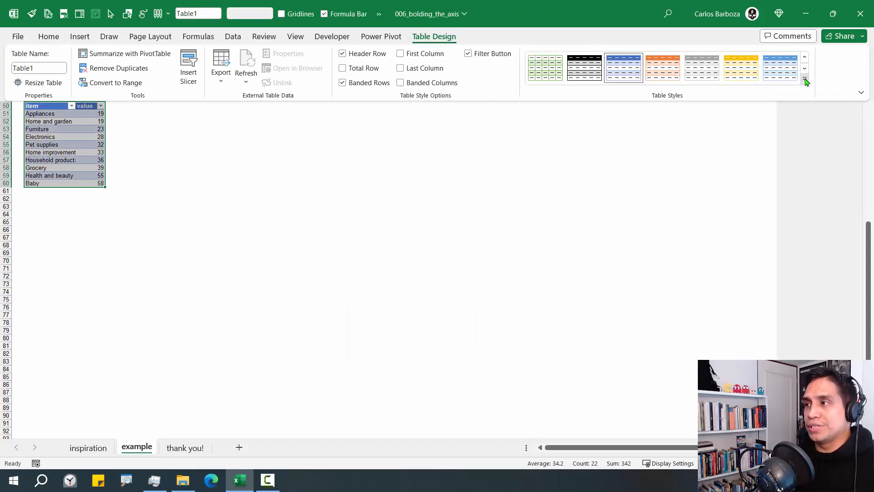
{"action": "left_click", "coordinate": [805, 81]}
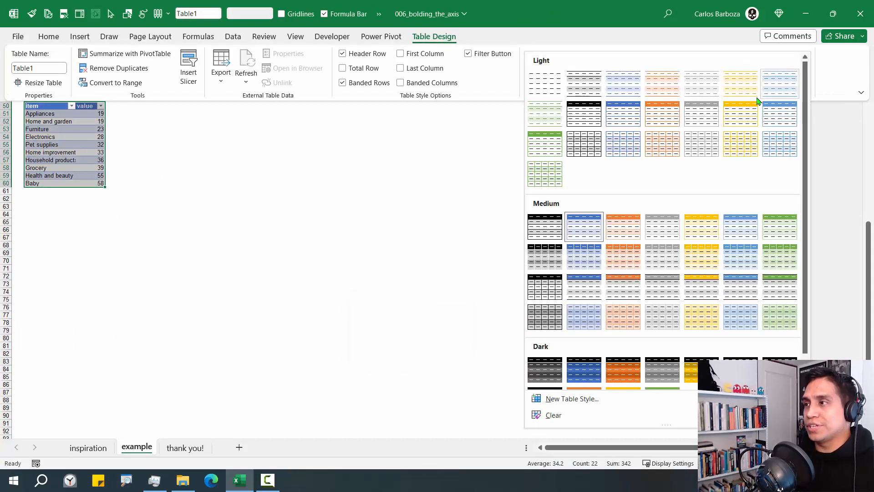
{"action": "left_click", "coordinate": [708, 88]}
Rename the new table to 'example' and reselect a cell inside it
{"action": "left_click", "coordinate": [50, 68]}
{"action": "type", "text": "examp"}
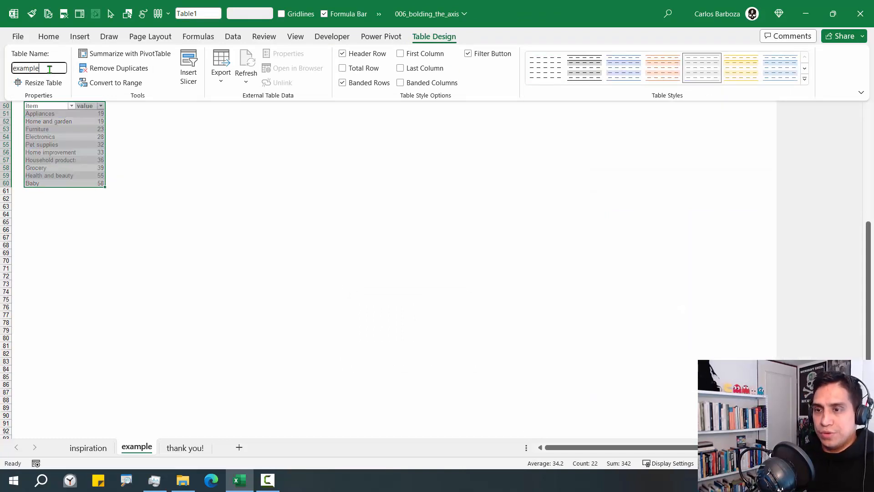
{"action": "key", "text": "Return"}
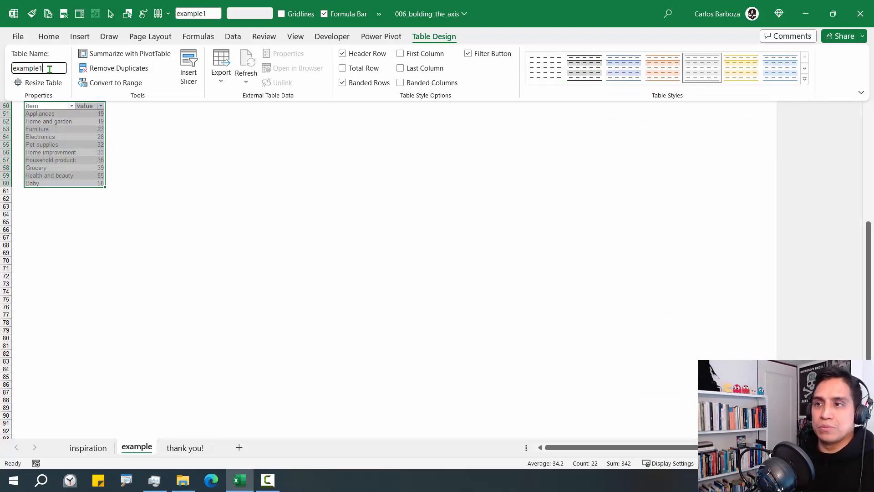
{"action": "left_click", "coordinate": [182, 128]}
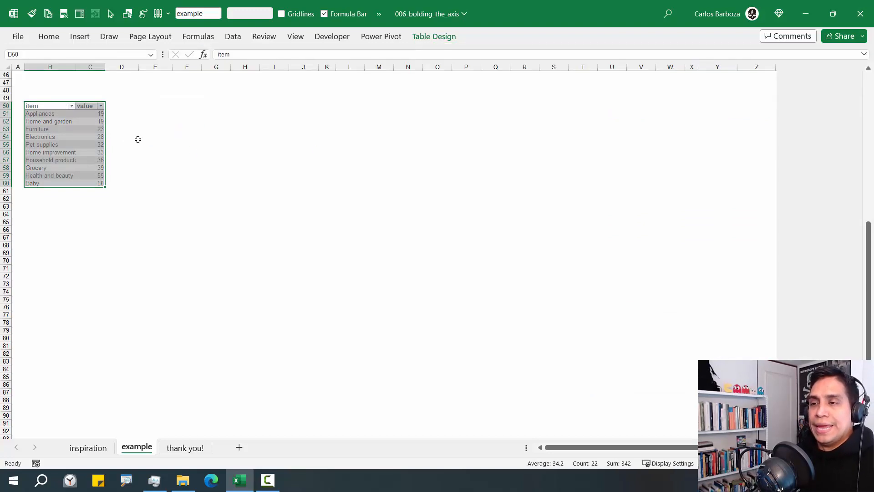
{"action": "left_click", "coordinate": [99, 130]}
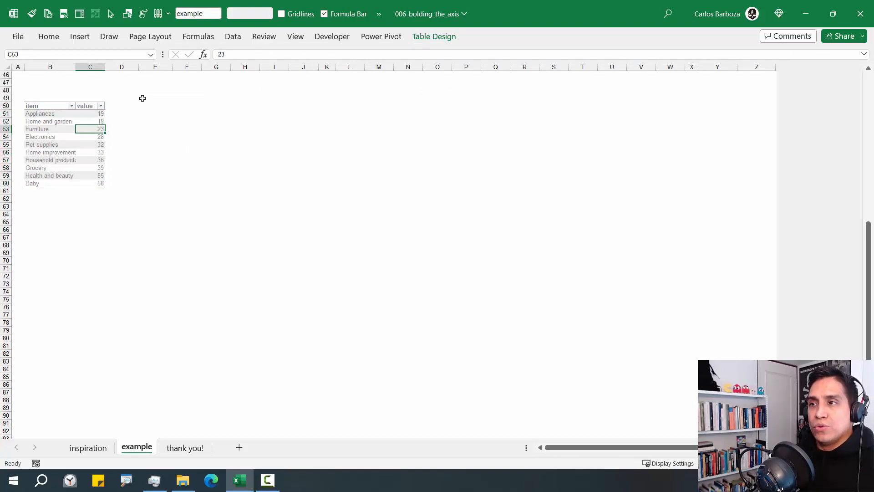
{"action": "left_click", "coordinate": [142, 126]}
{"action": "left_click", "coordinate": [89, 129]}
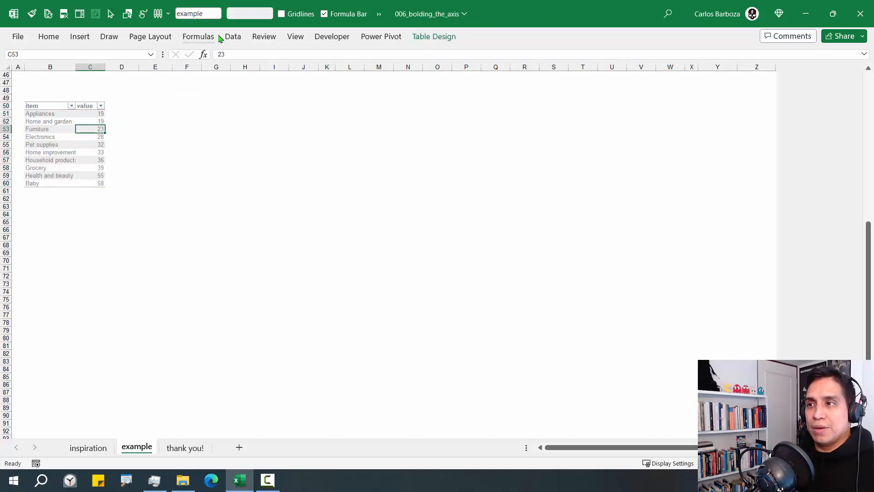
{"action": "left_click", "coordinate": [233, 36]}
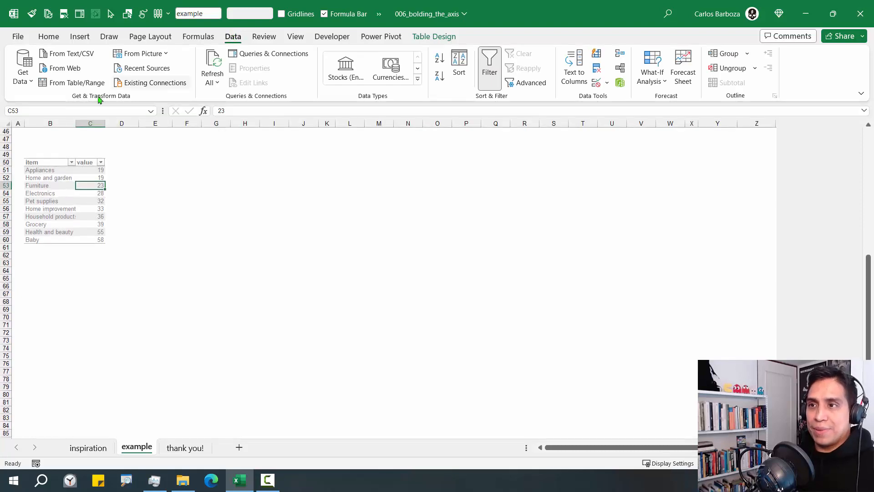
Create the example_conexion query from the table and a referencing query named example_items
{"action": "left_click", "coordinate": [74, 83]}
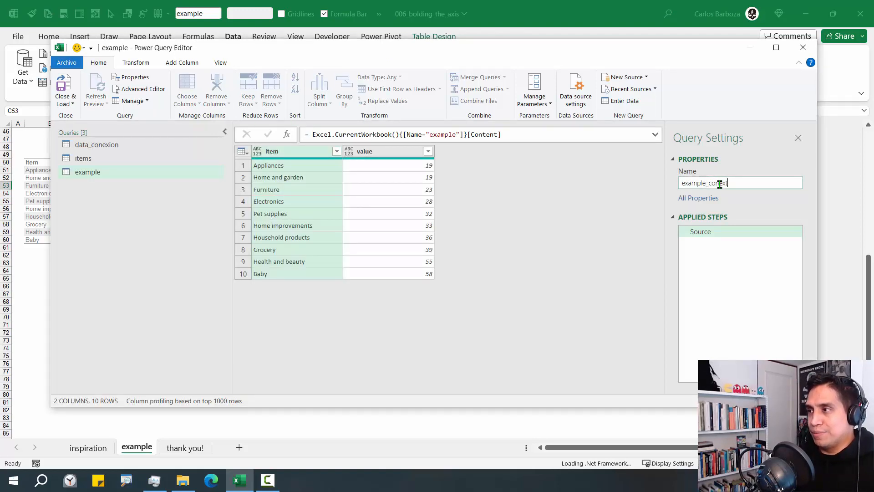
{"action": "key", "text": "Return"}
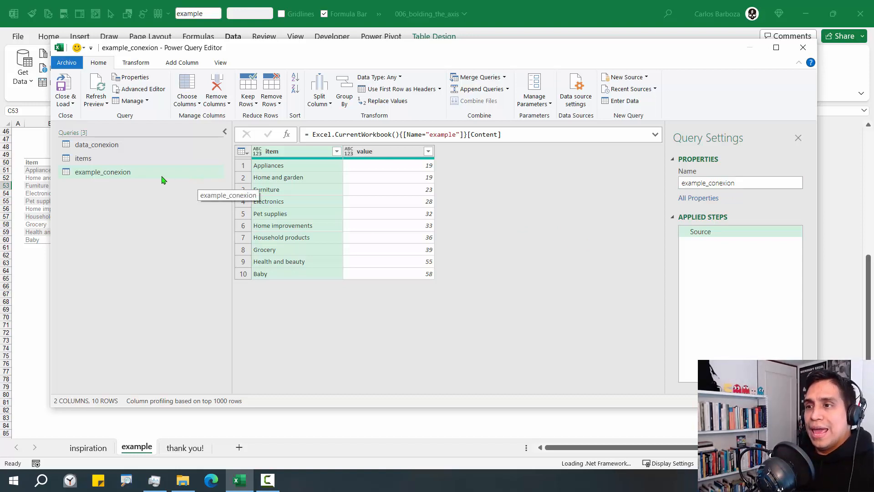
{"action": "right_click", "coordinate": [112, 170]}
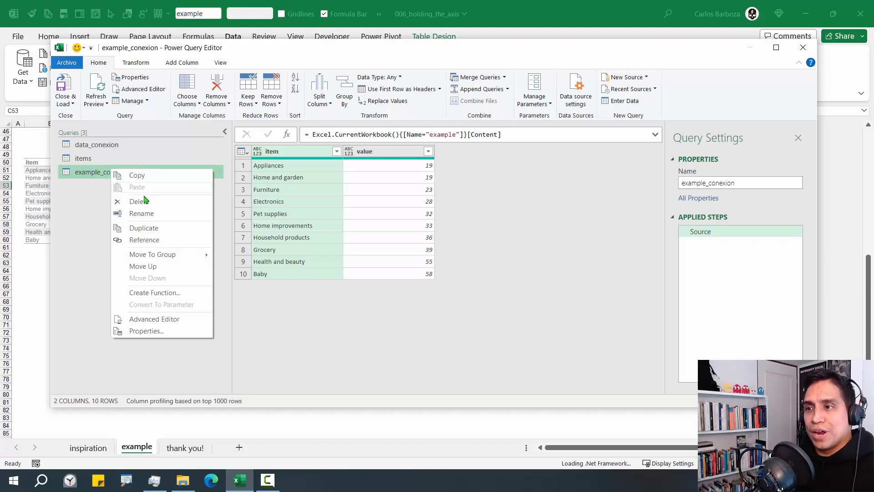
{"action": "left_click", "coordinate": [153, 240]}
{"action": "left_click_drag", "start_coordinate": [756, 183], "coordinate": [711, 192]}
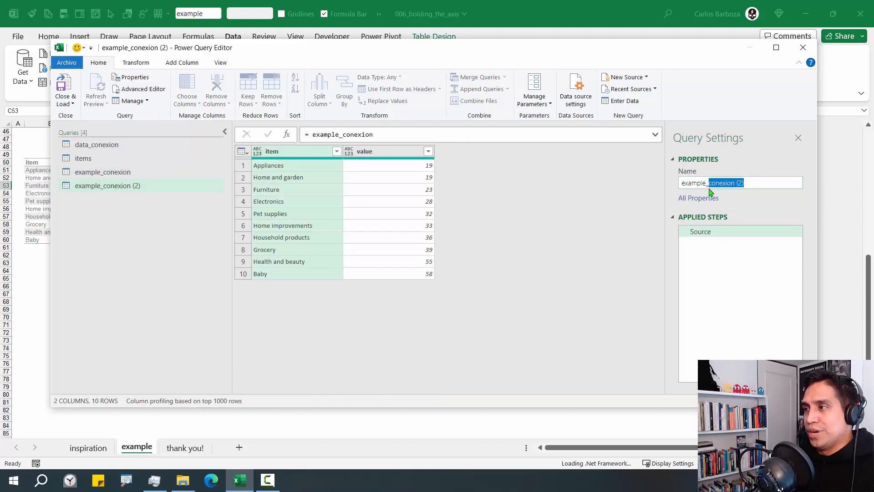
{"action": "type", "text": "items"}
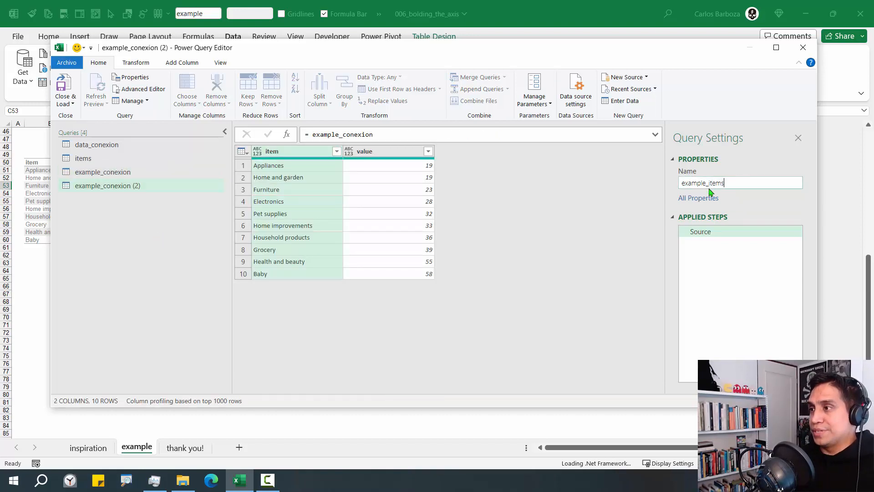
{"action": "key", "text": "Return"}
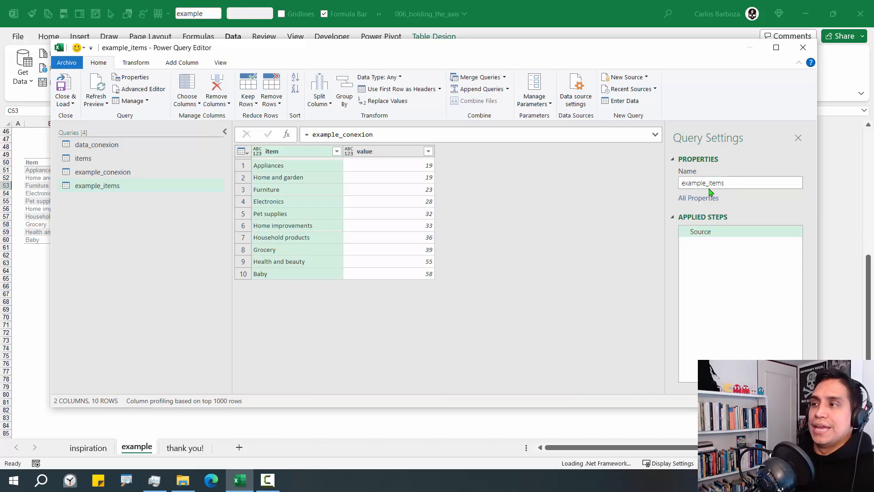
Remove all columns except item from example_items
{"action": "right_click", "coordinate": [293, 158]}
{"action": "left_click", "coordinate": [331, 188]}
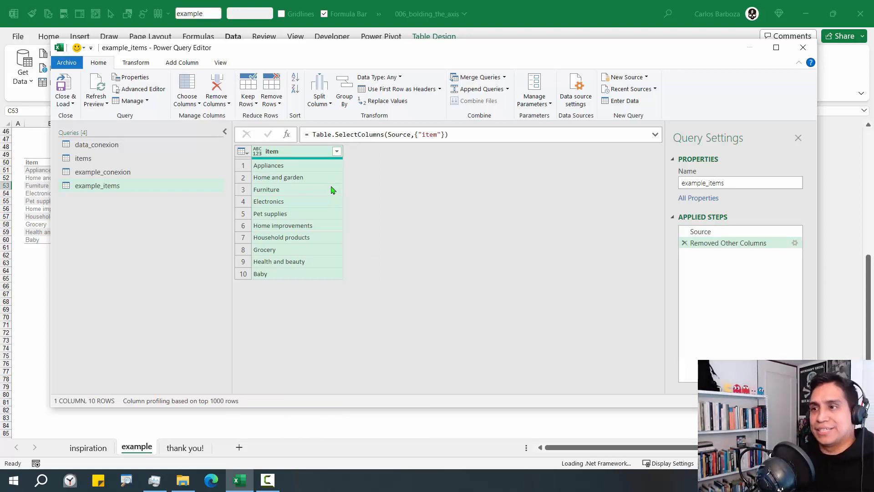
{"action": "left_click", "coordinate": [66, 101]}
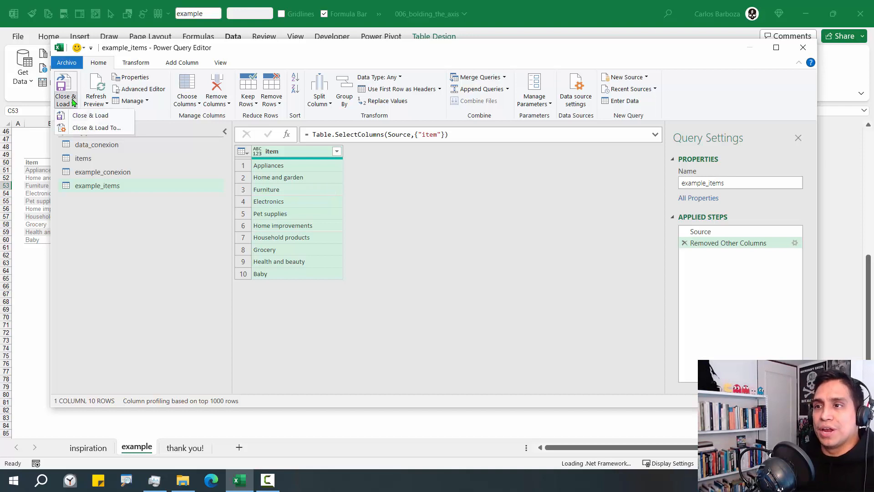
Load both queries as connection only, then select example_items in Queries & Connections
{"action": "left_click", "coordinate": [78, 129]}
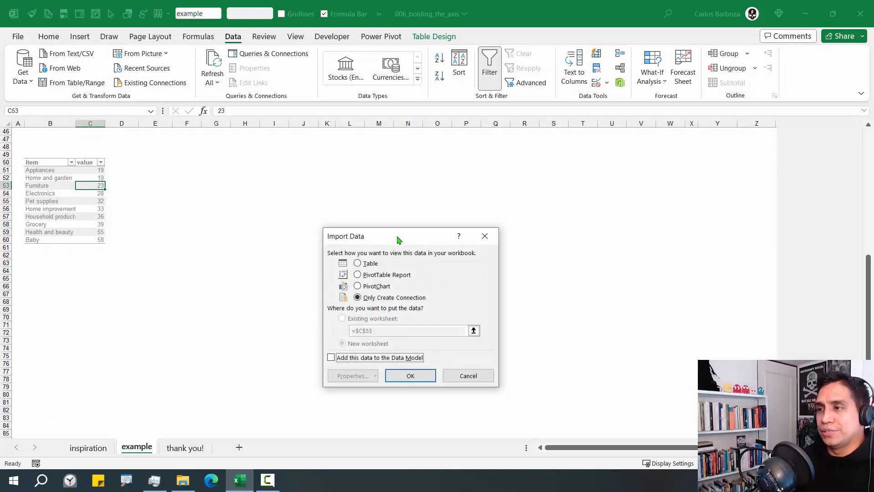
{"action": "left_click_drag", "start_coordinate": [399, 240], "coordinate": [323, 164]}
{"action": "left_click", "coordinate": [339, 301]}
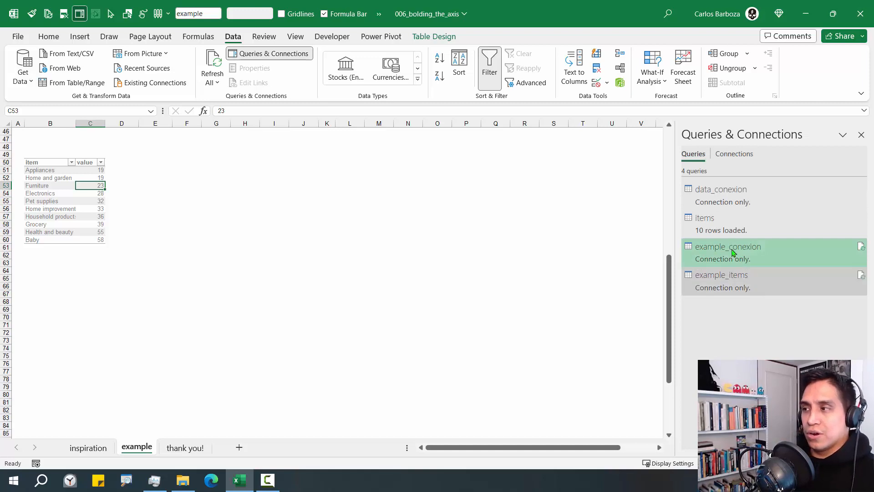
{"action": "left_click", "coordinate": [731, 283]}
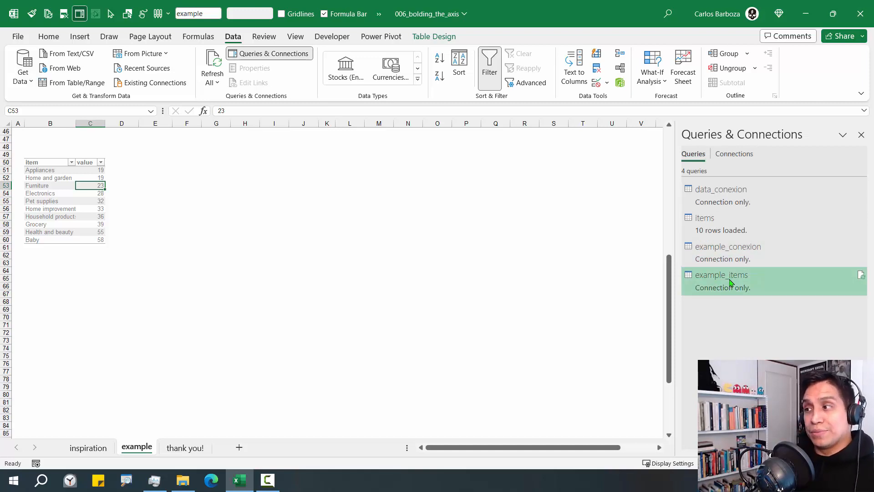
Load example_items as a table on the existing sheet at =example!$B$67
{"action": "right_click", "coordinate": [729, 285]}
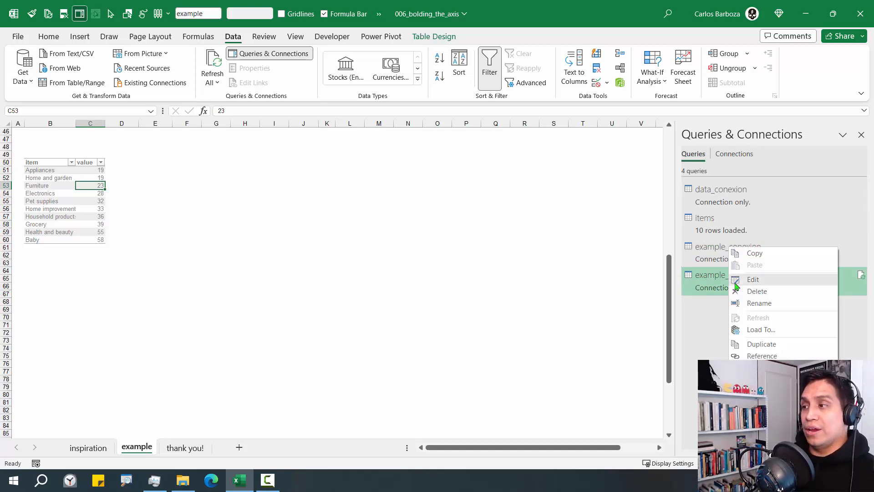
{"action": "left_click", "coordinate": [761, 329]}
{"action": "left_click", "coordinate": [287, 191]}
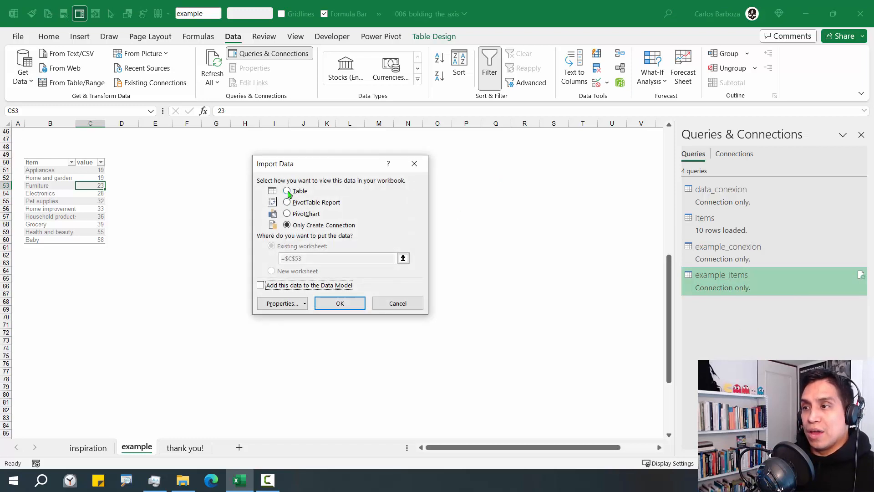
{"action": "left_click", "coordinate": [403, 259]}
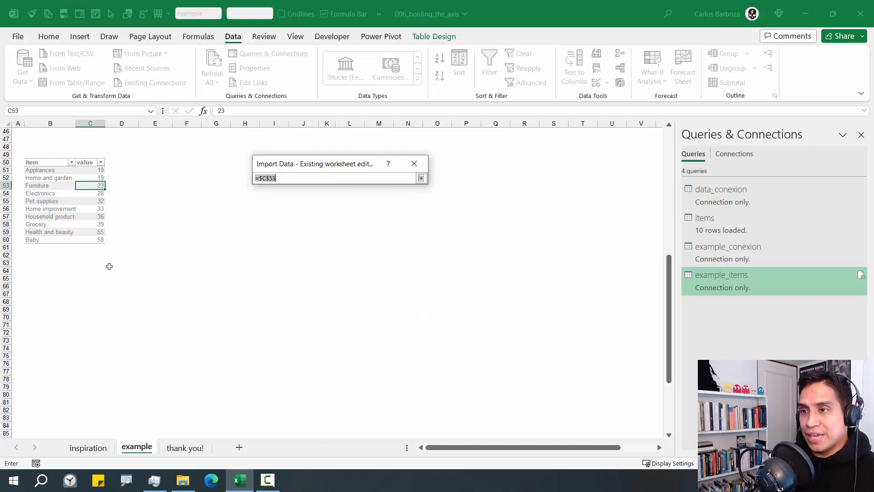
{"action": "left_click", "coordinate": [43, 294]}
{"action": "left_click", "coordinate": [421, 178]}
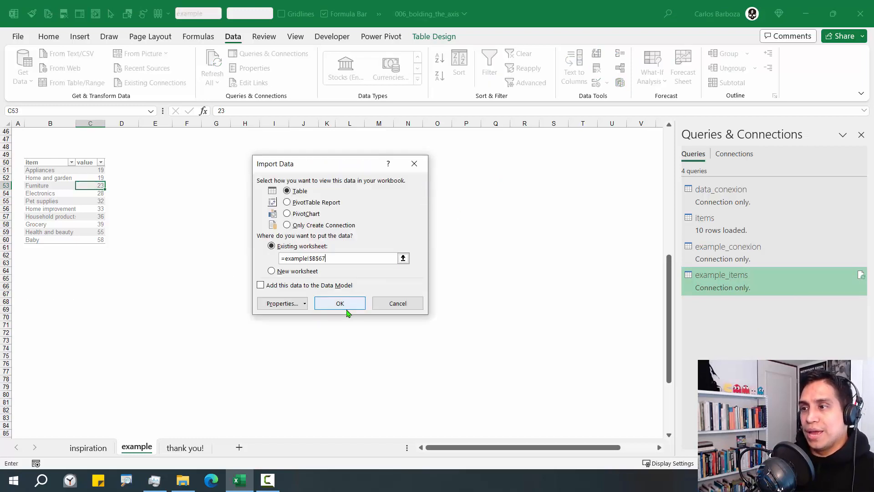
{"action": "left_click", "coordinate": [339, 304]}
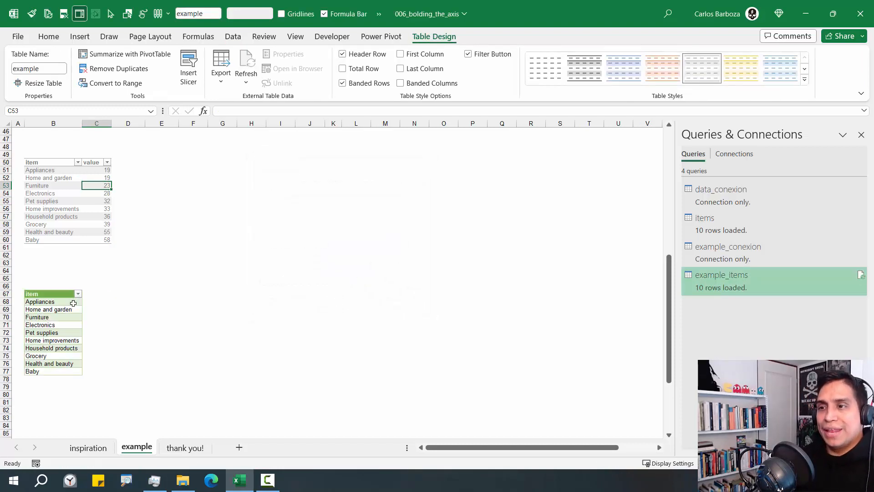
Select the new item table and open its External Data Properties
{"action": "left_click", "coordinate": [73, 302]}
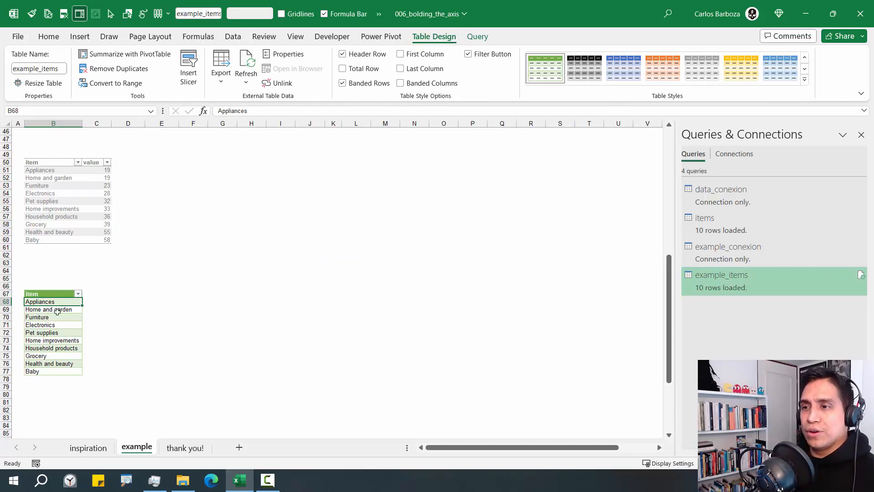
{"action": "left_click", "coordinate": [129, 315]}
{"action": "left_click_drag", "start_coordinate": [31, 311], "coordinate": [31, 302]}
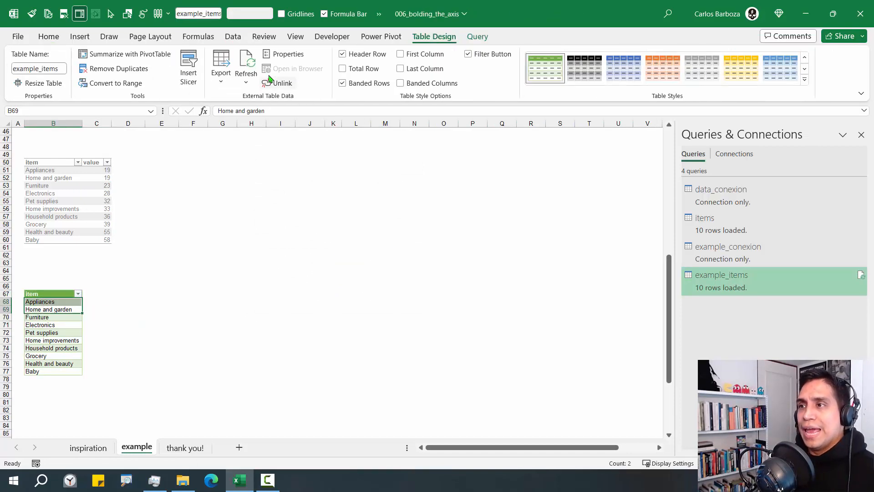
{"action": "left_click", "coordinate": [283, 57]}
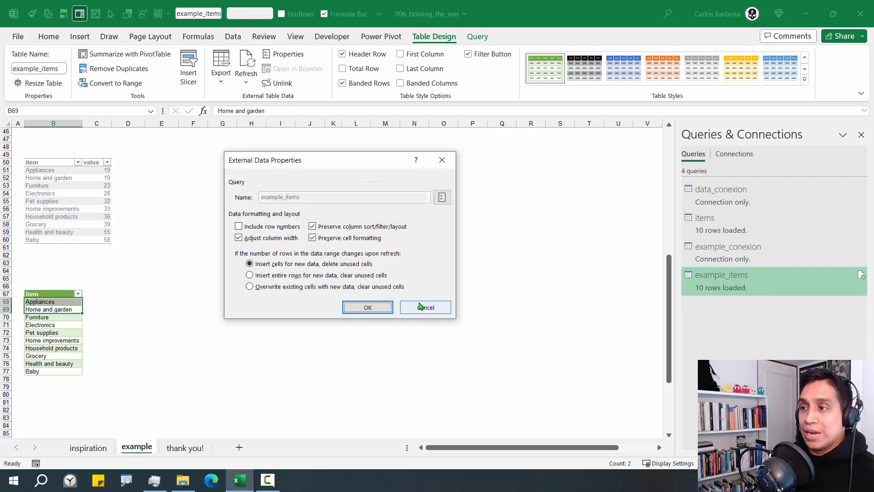
Uncheck Adjust column width in the example_items table's External Data Properties
{"action": "key", "text": "Escape"}
{"action": "left_click", "coordinate": [160, 317]}
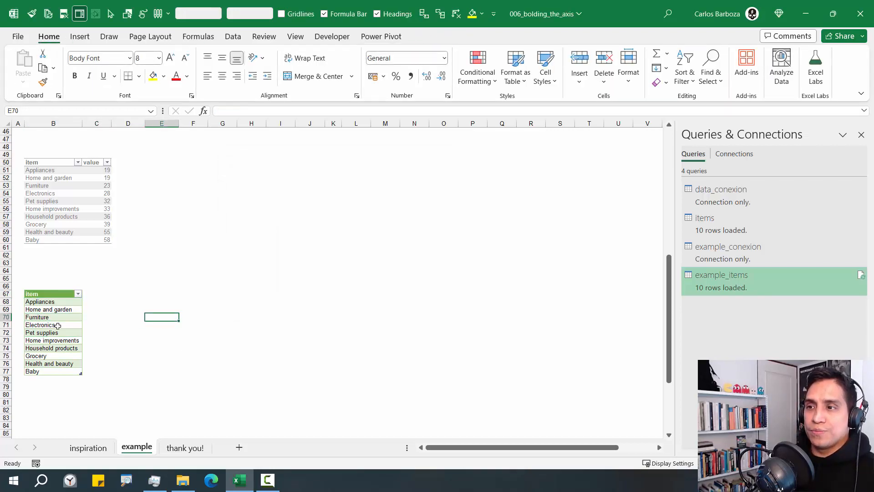
{"action": "left_click", "coordinate": [59, 303]}
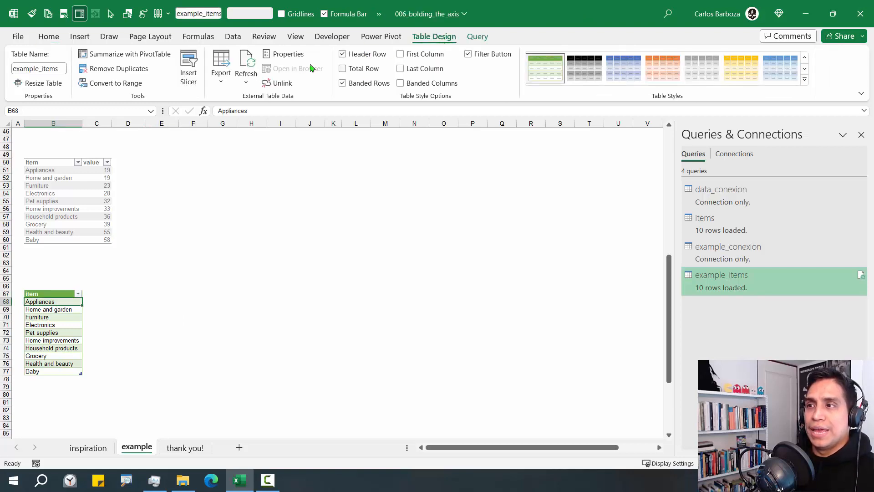
{"action": "left_click", "coordinate": [286, 55]}
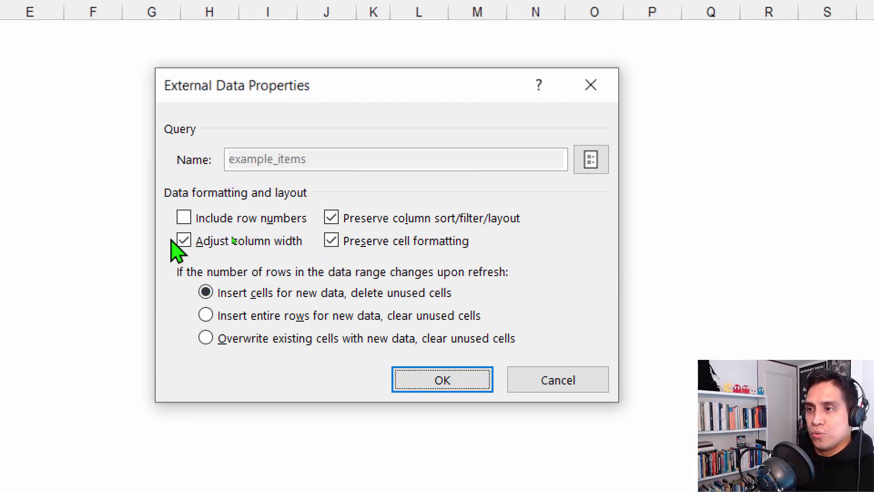
{"action": "left_click", "coordinate": [184, 240]}
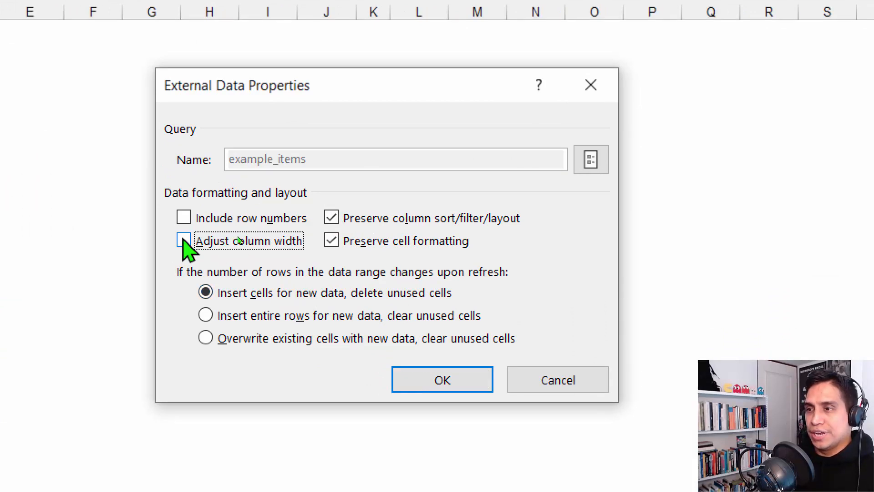
{"action": "left_click", "coordinate": [419, 384]}
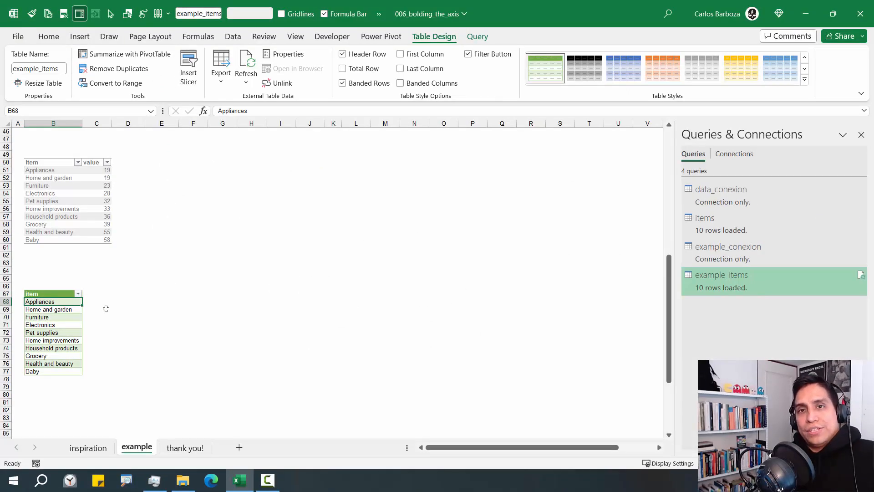
{"action": "left_click", "coordinate": [64, 123]}
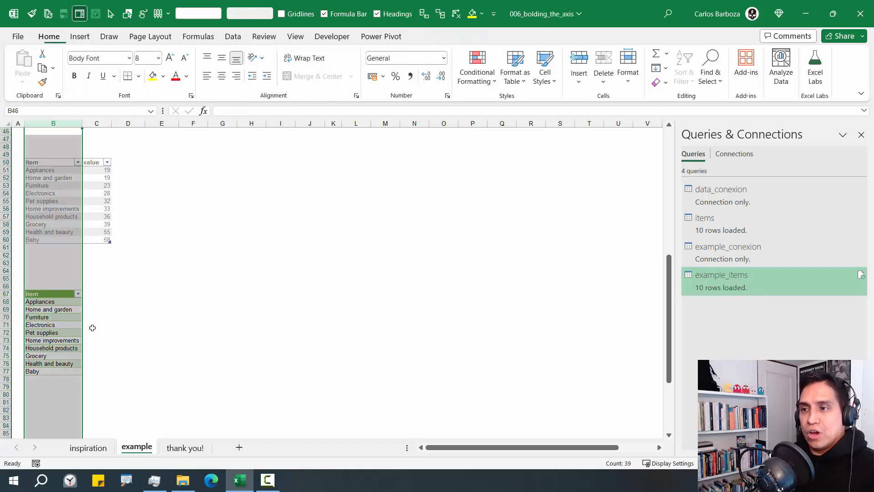
Add a 'show' column header beside item in the example_items table
{"action": "left_click", "coordinate": [93, 293]}
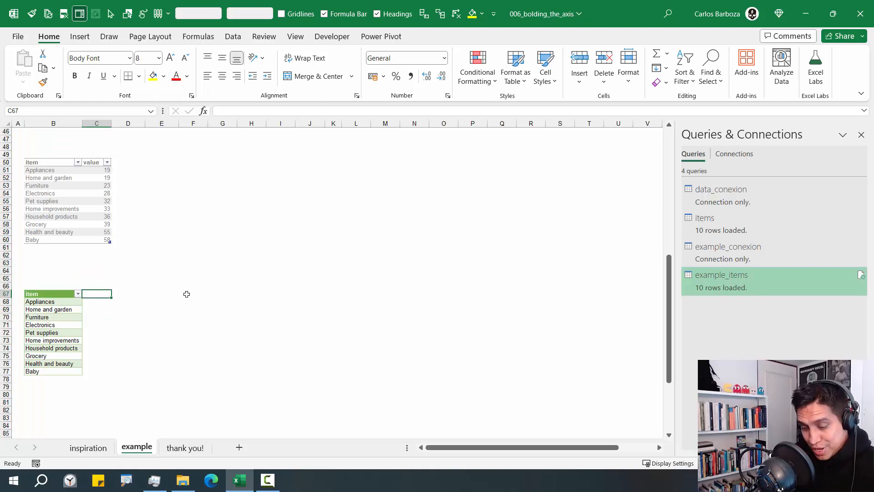
{"action": "type", "text": "show"}
{"action": "key", "text": "Return"}
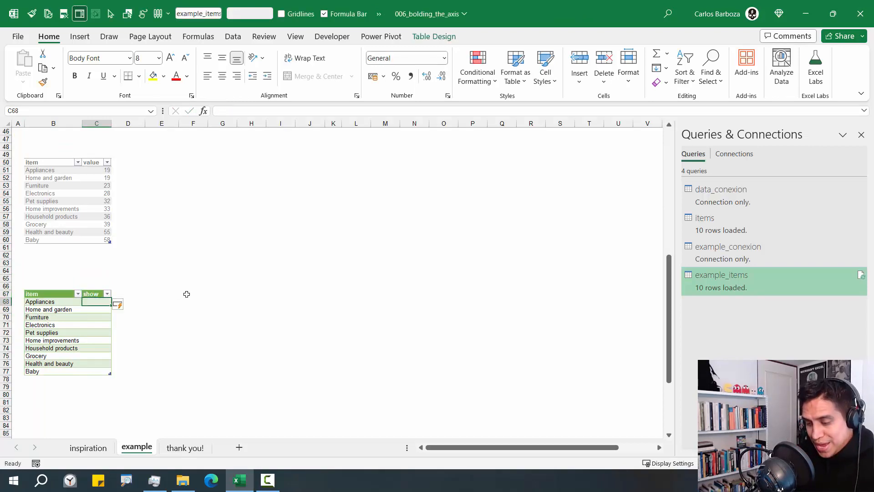
{"action": "type", "text": "= SUB"}
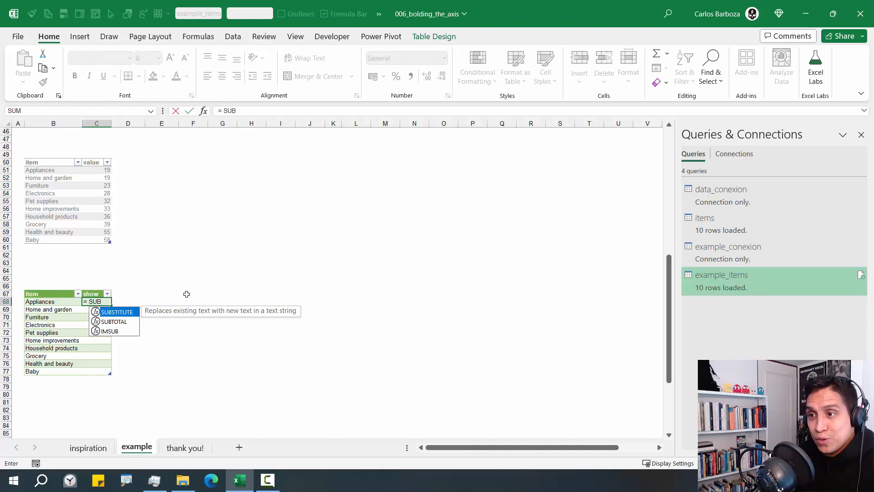
{"action": "key", "text": "Down"}
{"action": "key", "text": "Tab"}
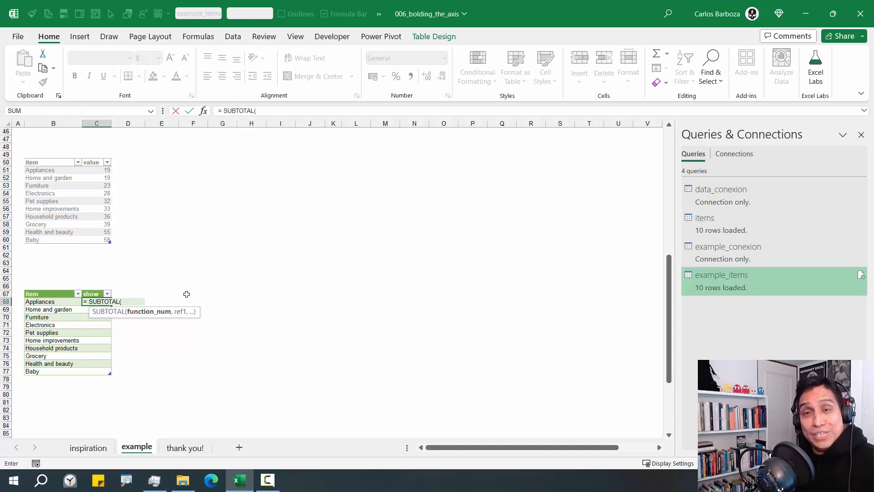
{"action": "key", "text": "Left"}
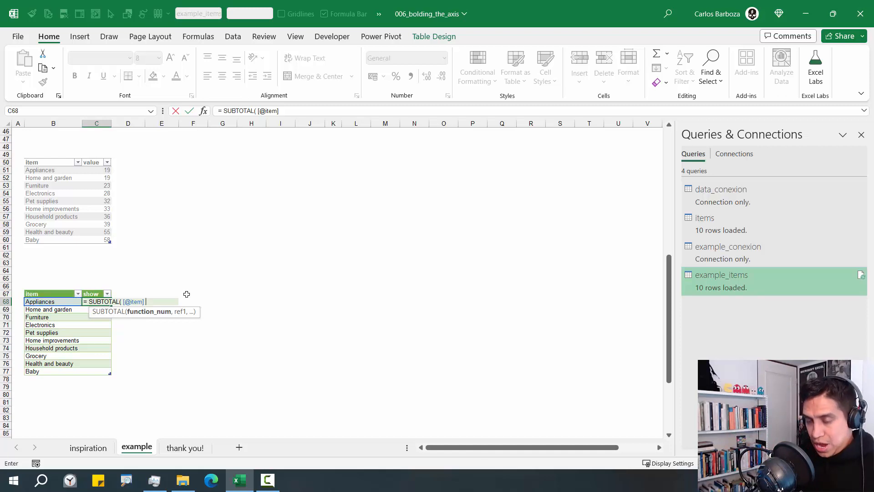
{"action": "key", "text": "BackSpace"}
{"action": "key", "text": "BackSpace"}
{"action": "key", "text": "BackSpace"}
{"action": "key", "text": "BackSpace"}
{"action": "key", "text": "BackSpace"}
{"action": "key", "text": "BackSpace"}
{"action": "key", "text": "BackSpace"}
{"action": "key", "text": "BackSpace"}
{"action": "key", "text": "BackSpace"}
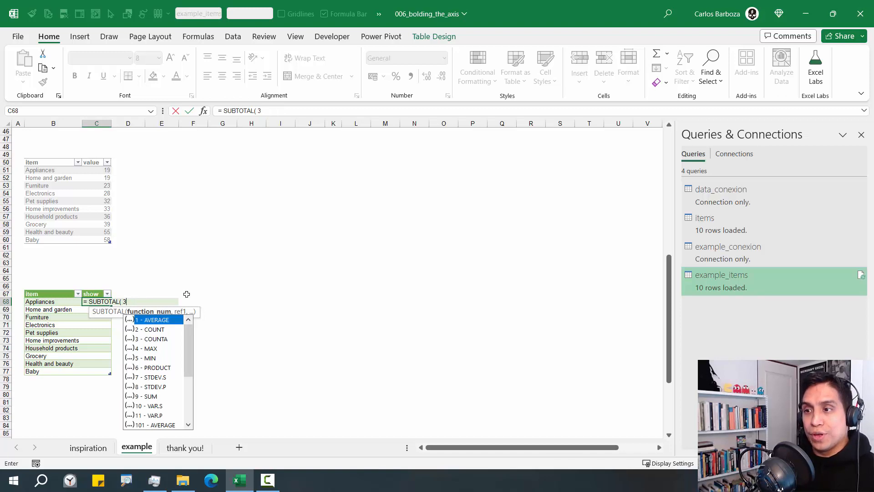
{"action": "key", "text": "Down"}
{"action": "key", "text": "Down"}
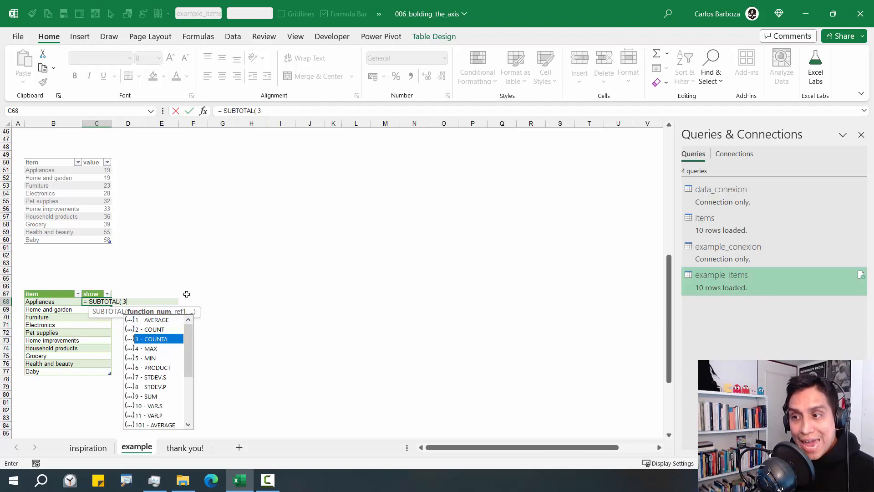
{"action": "type", "text": ","}
{"action": "key", "text": "Left"}
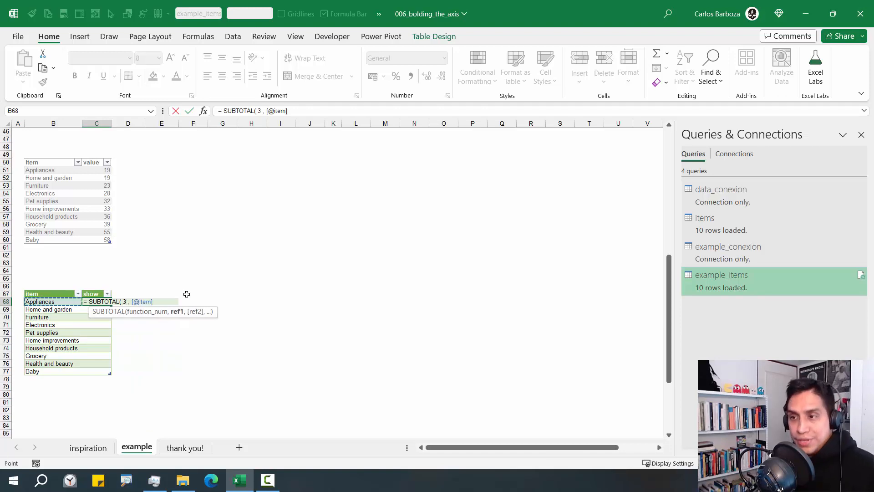
{"action": "type", "text": ")"}
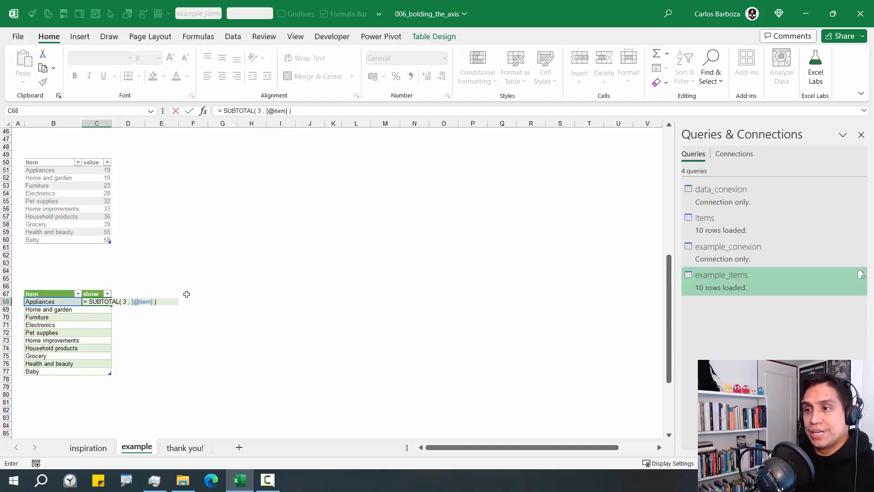
{"action": "key", "text": "Return"}
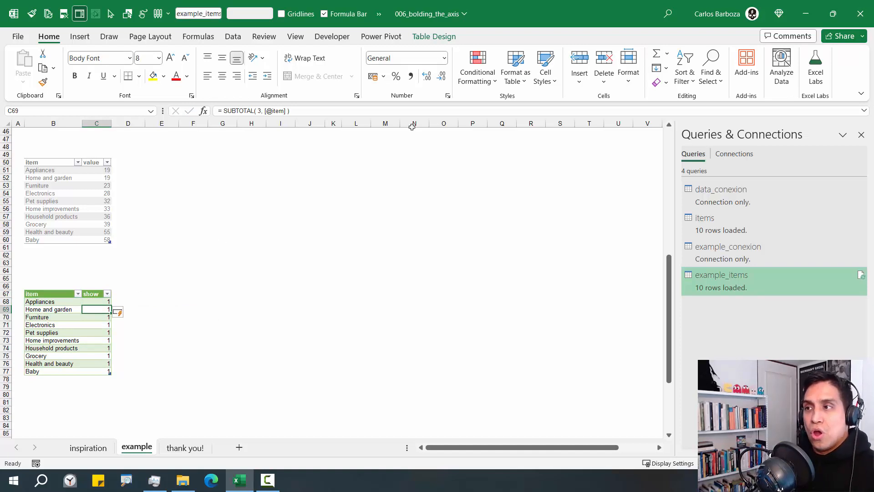
Insert an item slicer for the example_items table and move it up and left
{"action": "left_click", "coordinate": [434, 36]}
{"action": "left_click", "coordinate": [189, 68]}
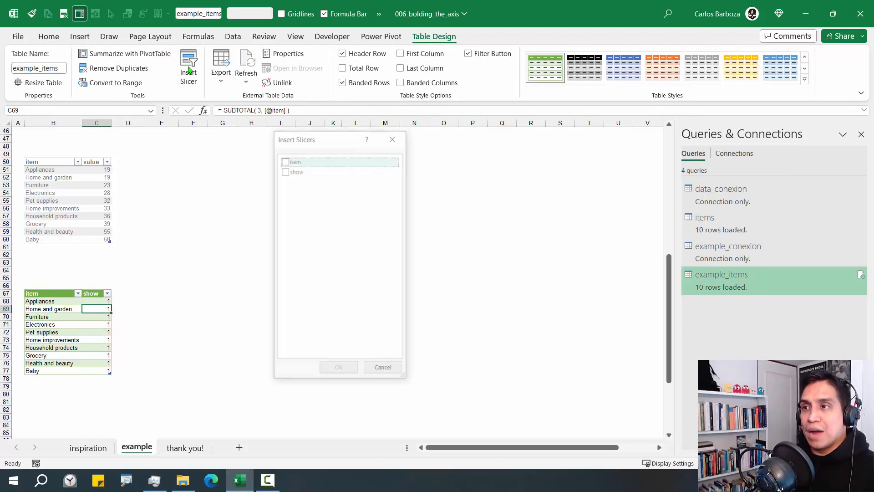
{"action": "left_click", "coordinate": [285, 161]}
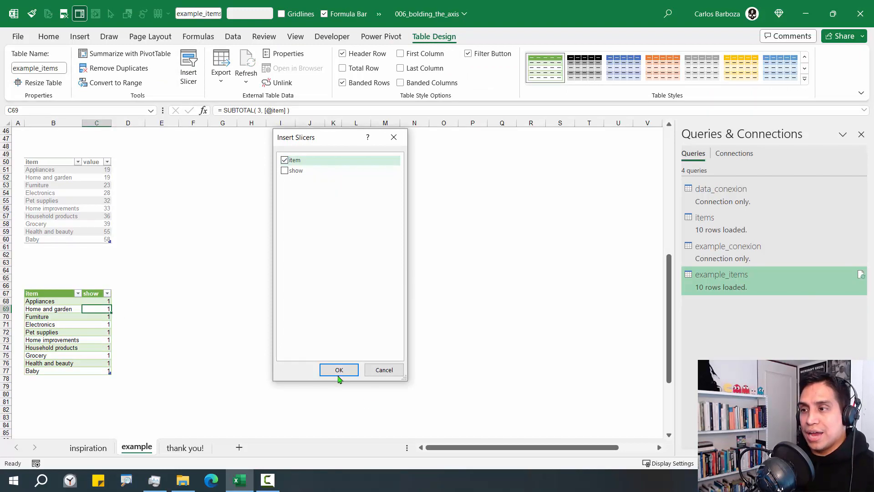
{"action": "left_click", "coordinate": [339, 375]}
{"action": "left_click_drag", "start_coordinate": [340, 211], "coordinate": [302, 183]}
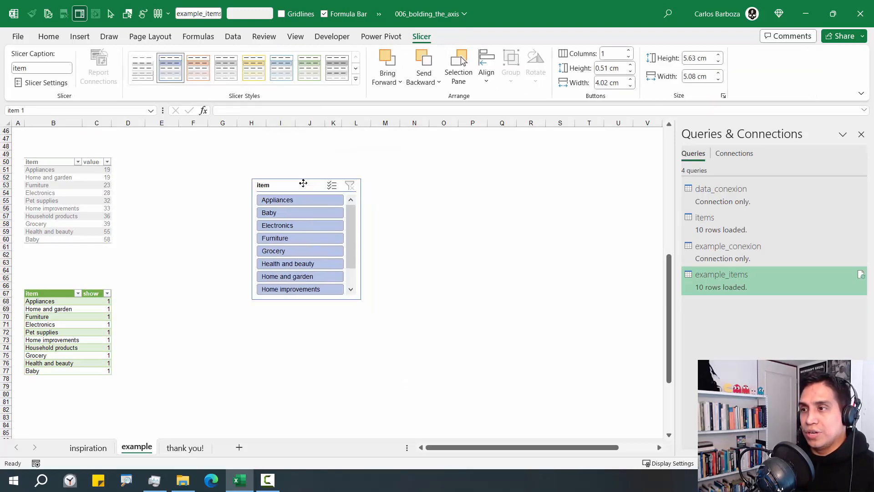
Give the slicer a grey style, size it, place it over columns N–P, and check show values
{"action": "left_click", "coordinate": [355, 80]}
{"action": "left_click", "coordinate": [199, 137]}
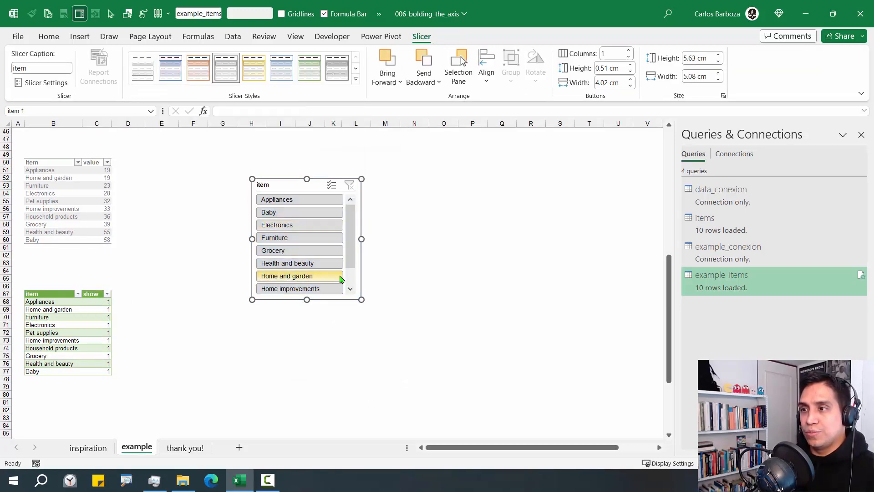
{"action": "left_click_drag", "start_coordinate": [361, 299], "coordinate": [341, 319]}
{"action": "left_click_drag", "start_coordinate": [289, 181], "coordinate": [461, 253]}
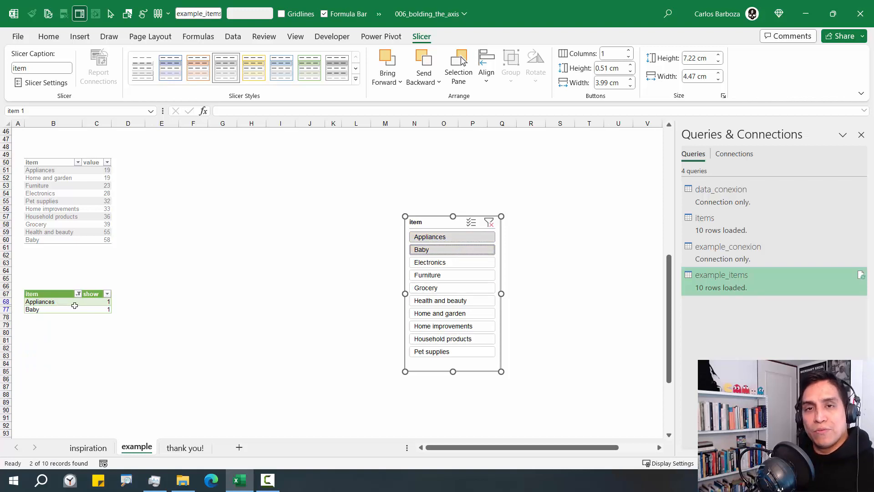
{"action": "left_click_drag", "start_coordinate": [98, 301], "coordinate": [101, 310]}
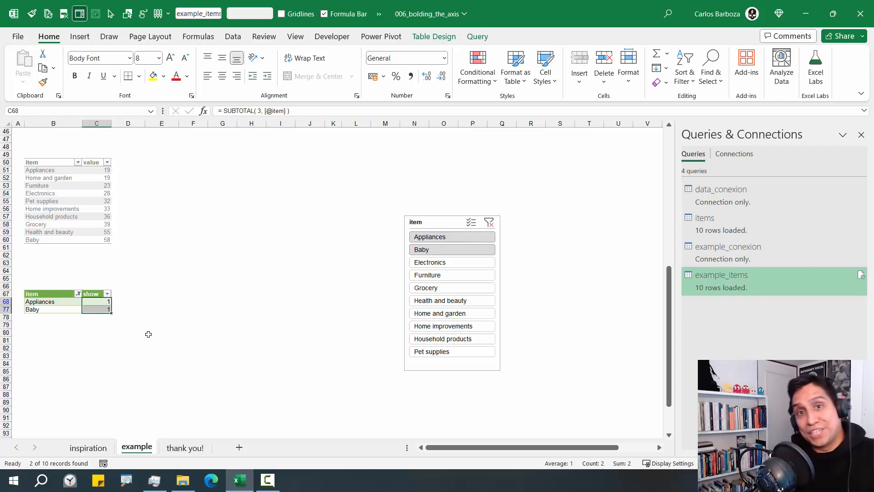
View the inspiration sheet, collapse the ribbon to tab names only, and return to the example sheet
{"action": "left_click", "coordinate": [88, 448]}
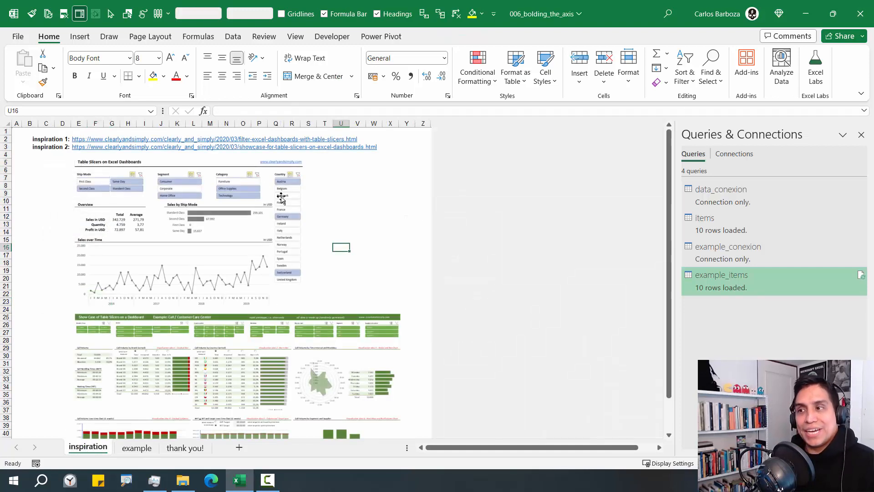
{"action": "double_click", "coordinate": [53, 38]}
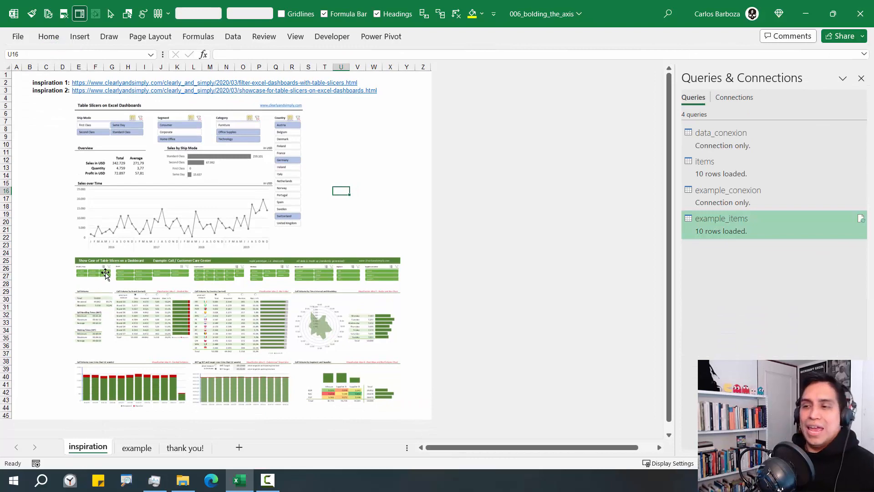
{"action": "left_click", "coordinate": [136, 447]}
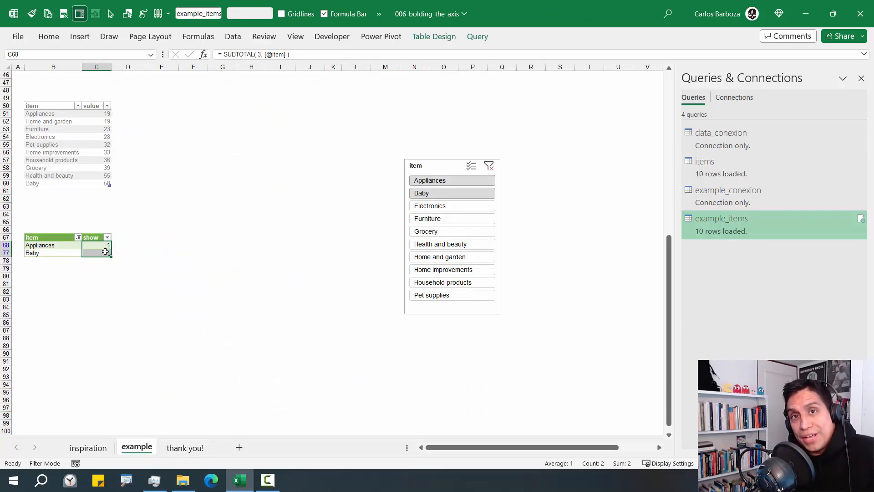
Clear the item slicer filter and enter the 'selected' header in D50
{"action": "left_click", "coordinate": [489, 166]}
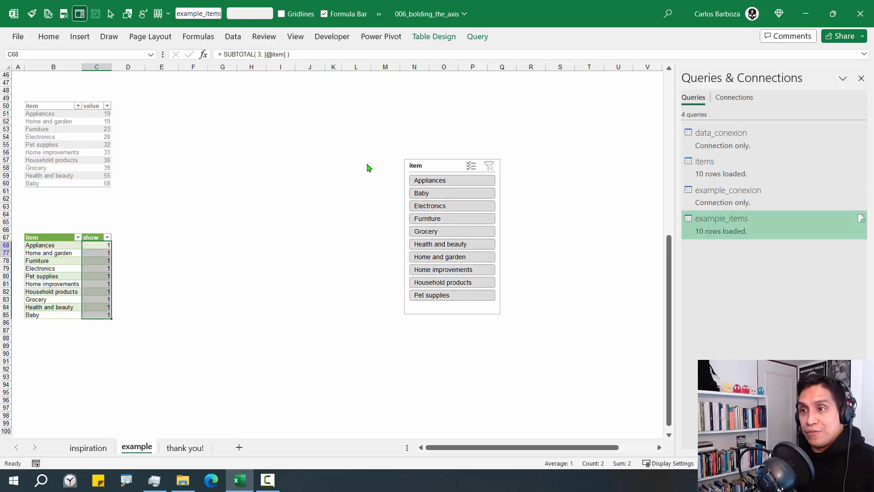
{"action": "left_click", "coordinate": [133, 108]}
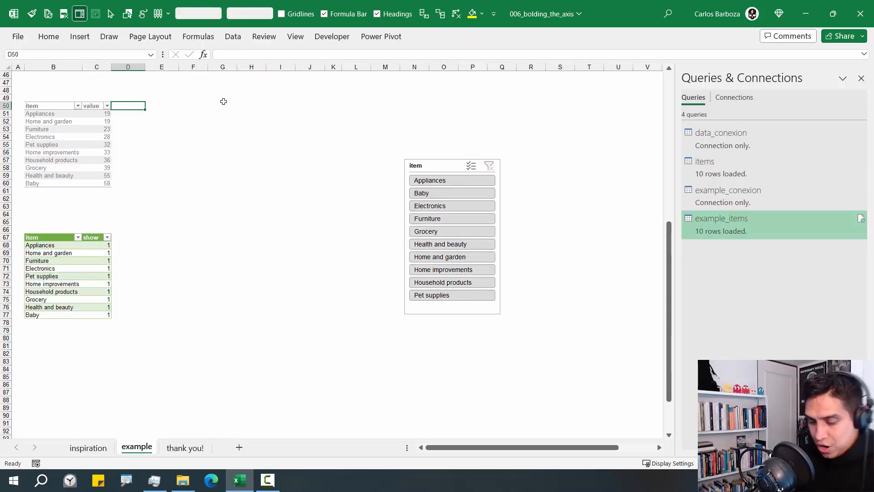
{"action": "type", "text": "selected"}
{"action": "key", "text": "Tab"}
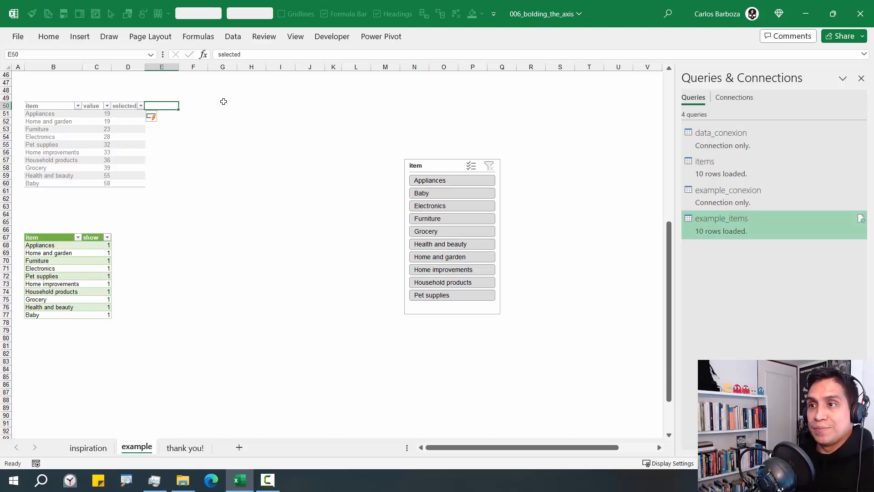
Add the headers axis, dark, light, x pos, y pos and label across E50:J50
{"action": "type", "text": "axis"}
{"action": "key", "text": "Tab"}
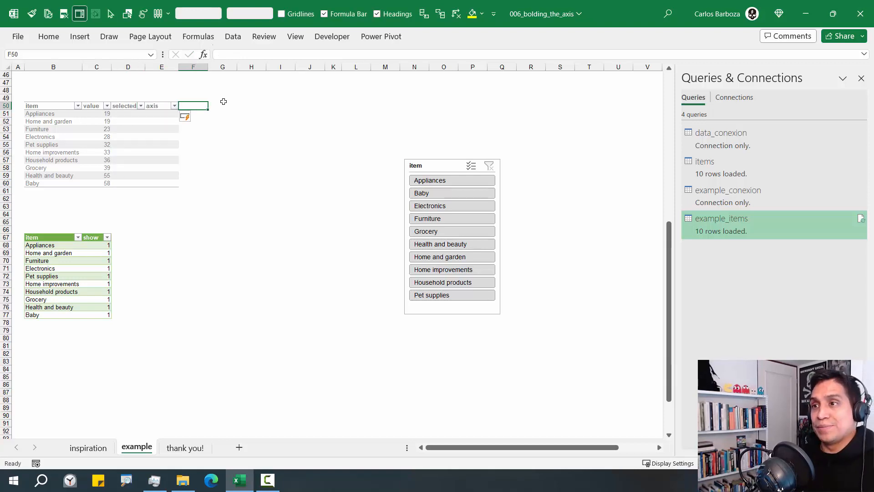
{"action": "type", "text": "dar"}
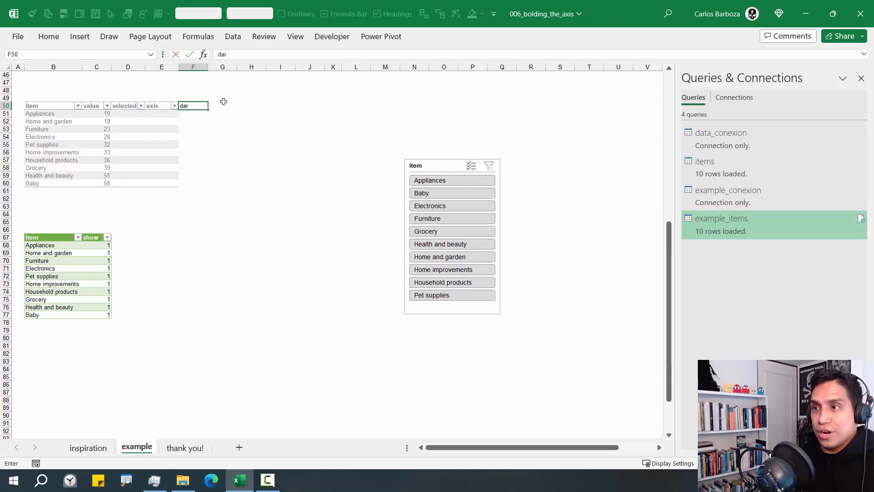
{"action": "type", "text": "k"}
{"action": "key", "text": "Tab"}
{"action": "type", "text": "lig"}
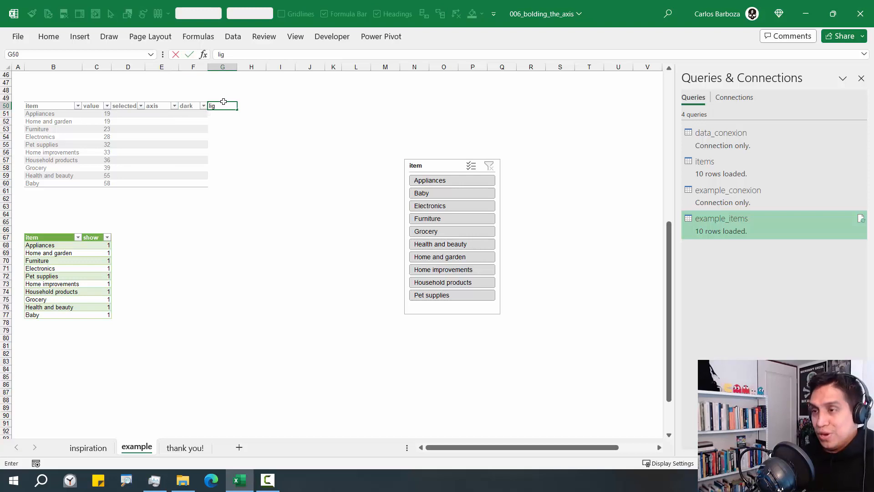
{"action": "type", "text": "ht"}
{"action": "key", "text": "Tab"}
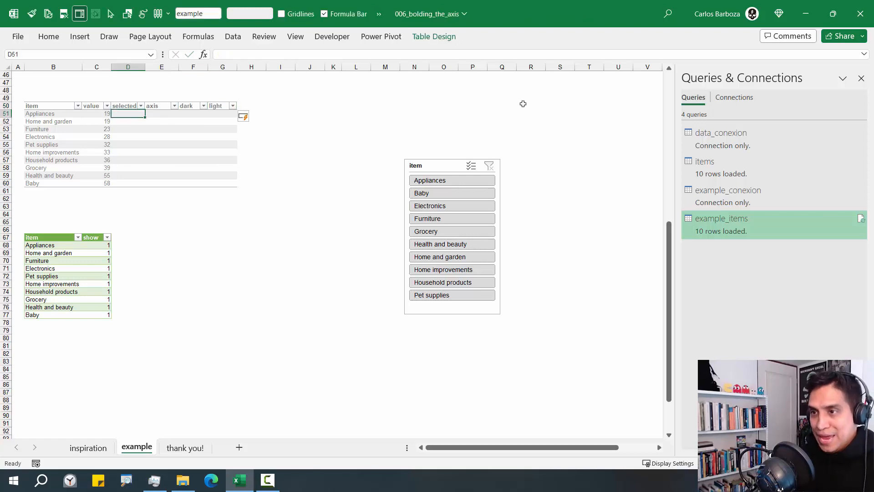
{"action": "type", "text": "x"}
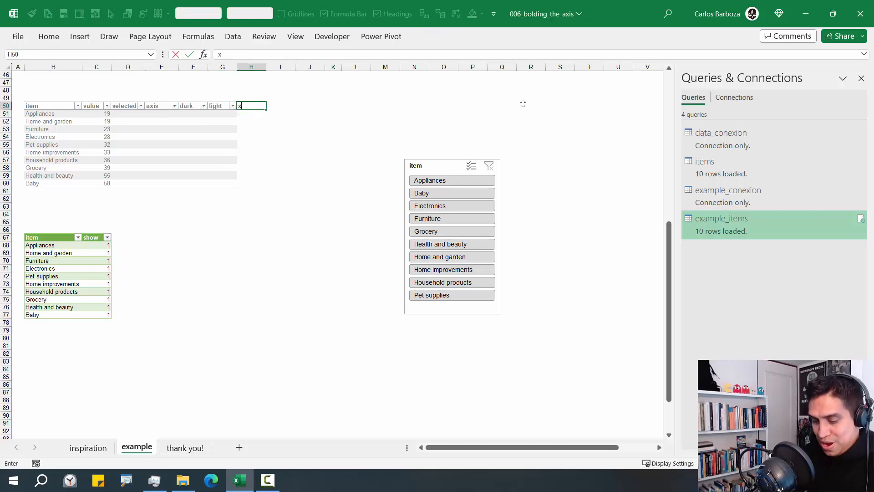
{"action": "type", "text": " pos"}
{"action": "key", "text": "Tab"}
{"action": "type", "text": "y"}
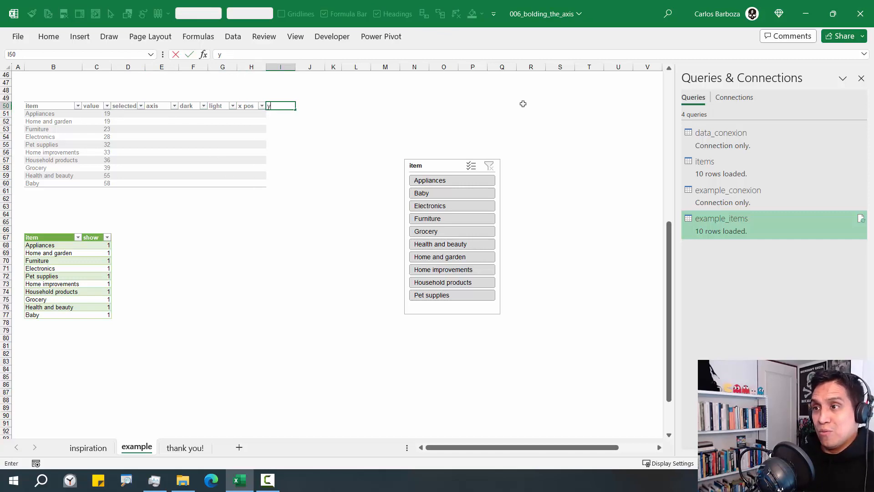
{"action": "type", "text": " pos"}
{"action": "key", "text": "Tab"}
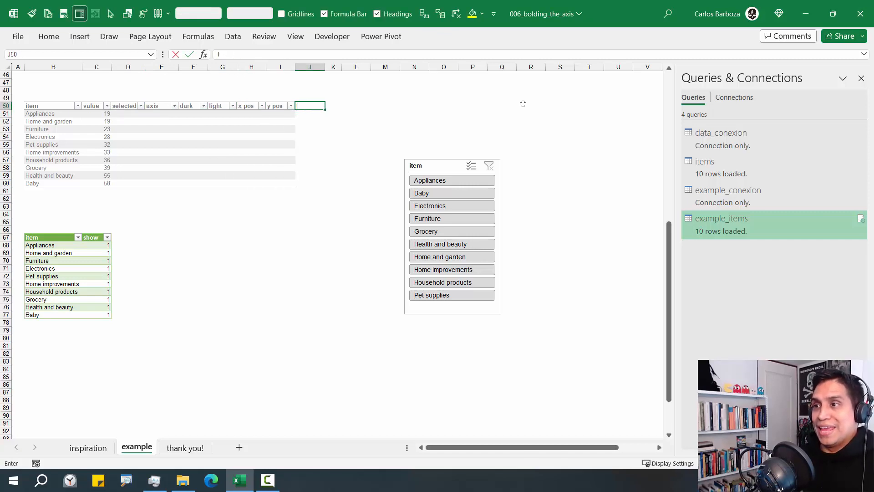
{"action": "type", "text": "label"}
{"action": "key", "text": "Return"}
{"action": "key", "text": "Left"}
{"action": "key", "text": "Left"}
{"action": "key", "text": "Left"}
{"action": "key", "text": "Left"}
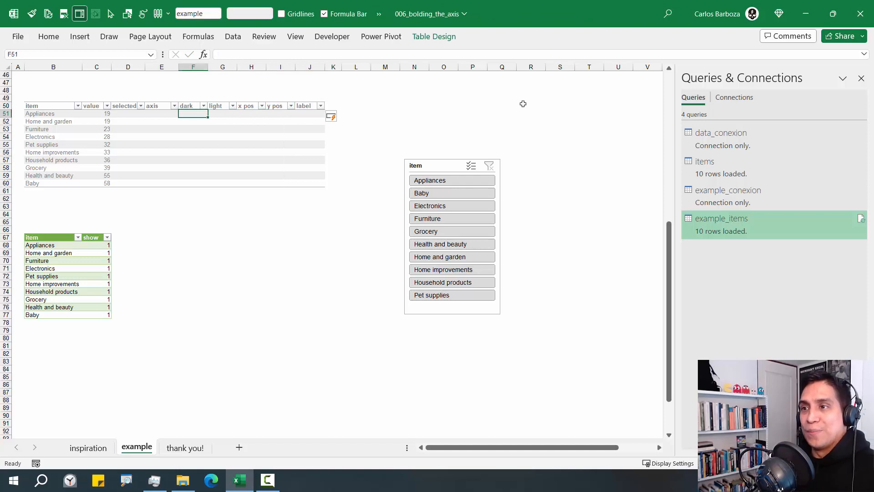
{"action": "type", "text": "= INDEX("}
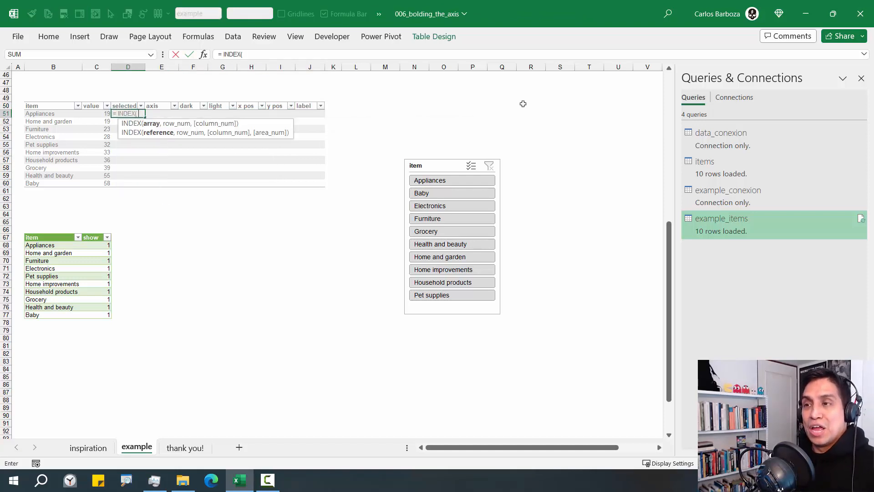
{"action": "left_click", "coordinate": [93, 233]}
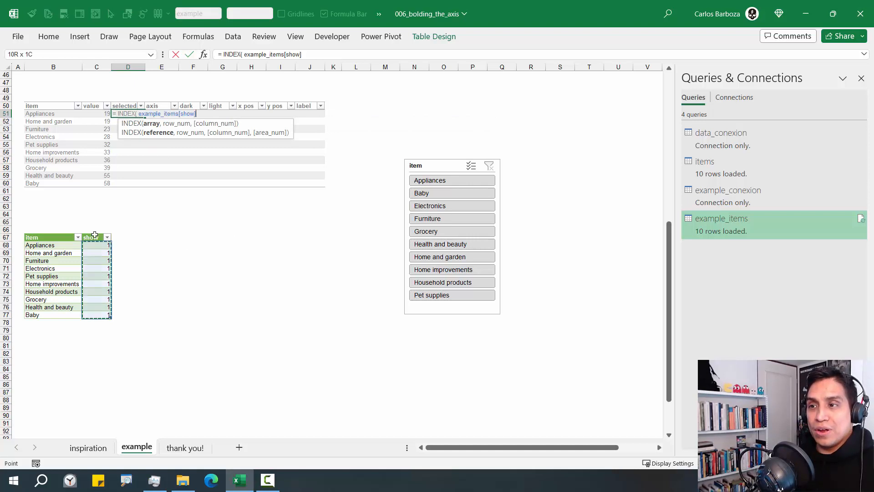
{"action": "type", "text": ", MA"}
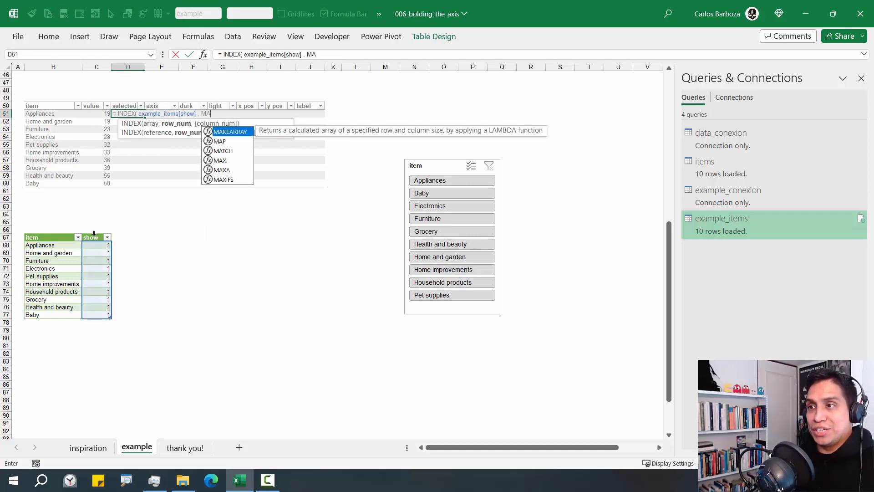
{"action": "key", "text": "Down"}
{"action": "key", "text": "Down"}
{"action": "key", "text": "Tab"}
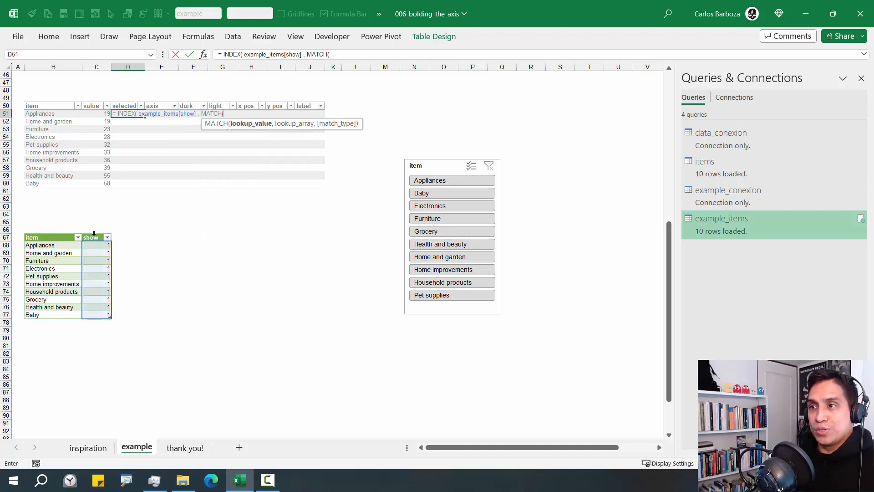
{"action": "left_click", "coordinate": [50, 114]}
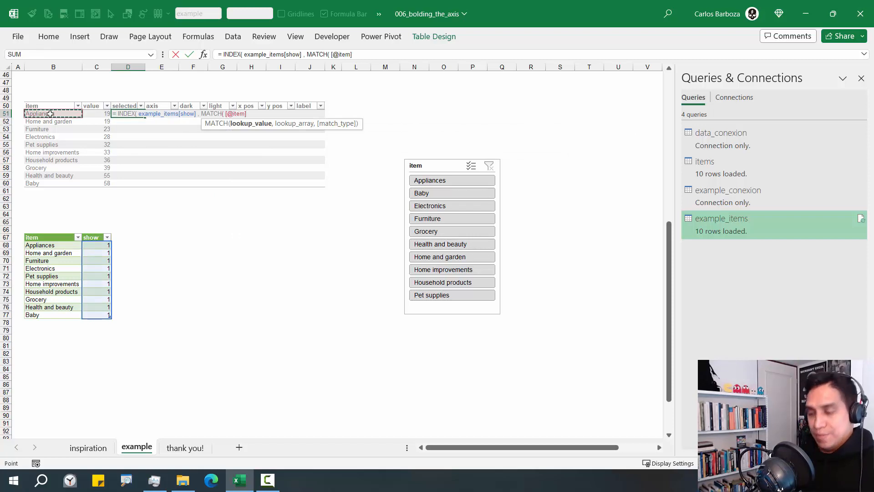
{"action": "type", "text": ","}
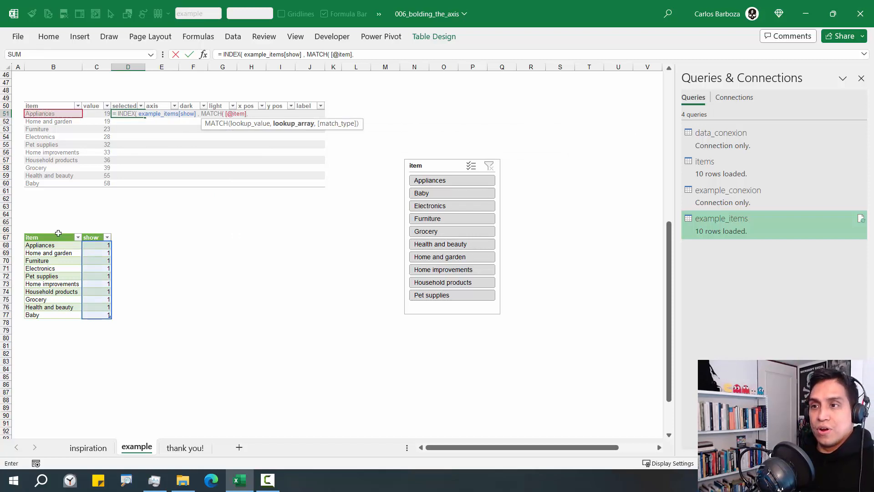
{"action": "left_click", "coordinate": [57, 234]}
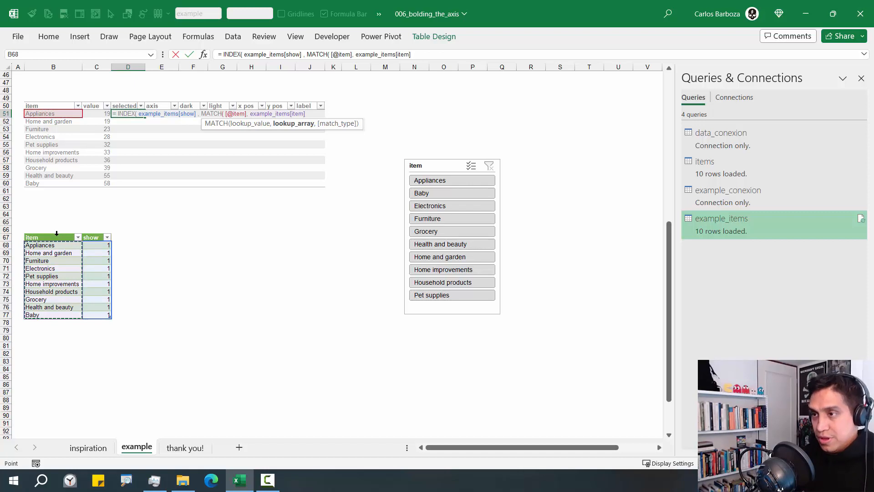
{"action": "type", "text": ", 0"}
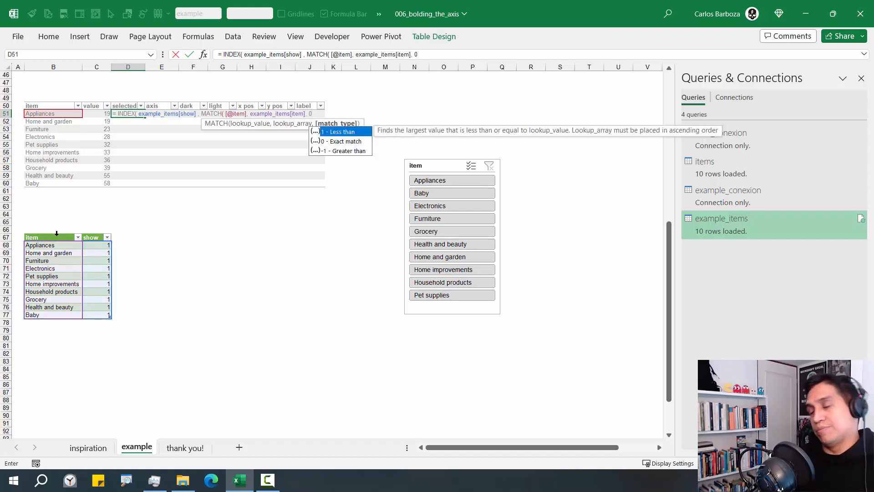
{"action": "type", "text": " )"}
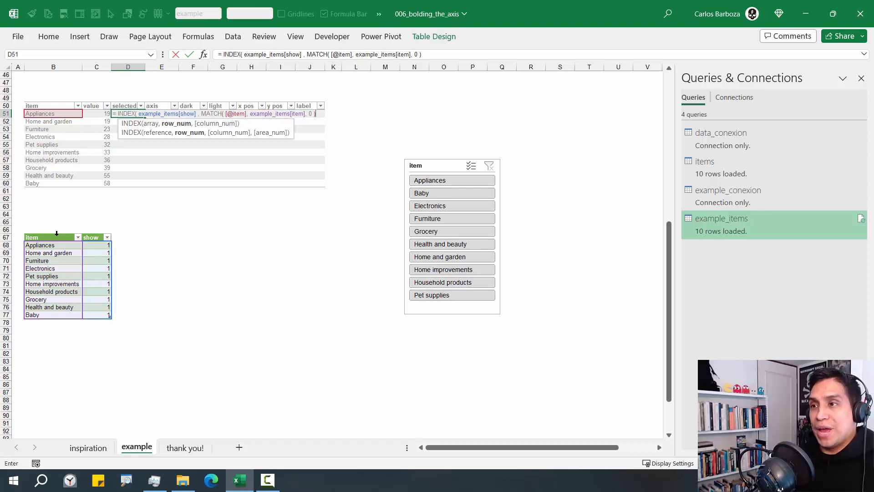
{"action": "type", "text": " )"}
{"action": "key", "text": "ctrl+Return"}
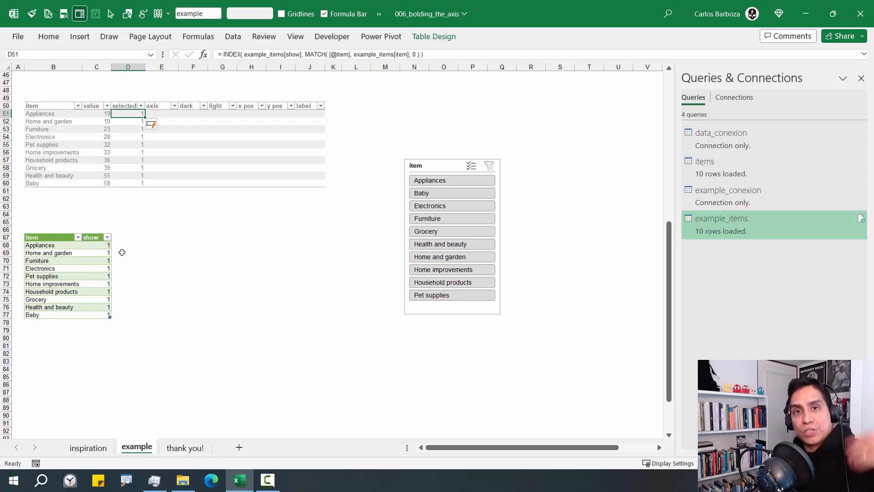
Test the selected flags with Appliances, move the slicer up beside the table, then clear its filter
{"action": "left_click", "coordinate": [440, 181]}
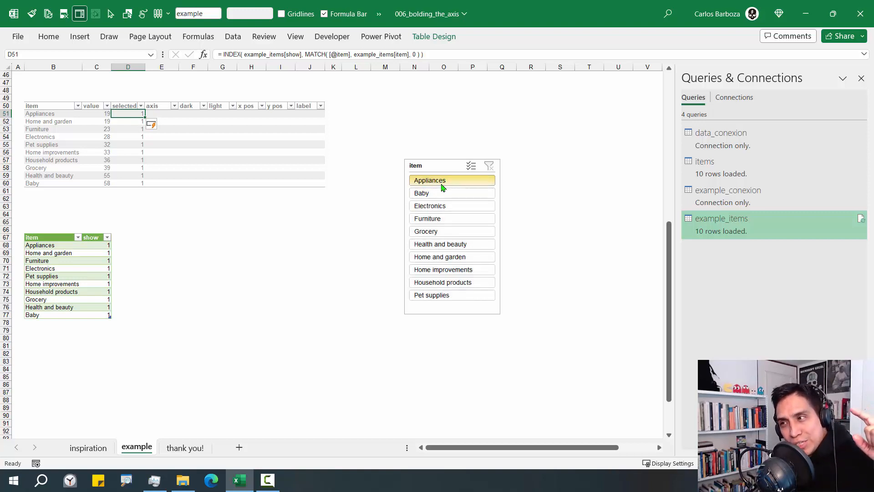
{"action": "left_click_drag", "start_coordinate": [369, 120], "coordinate": [366, 103]}
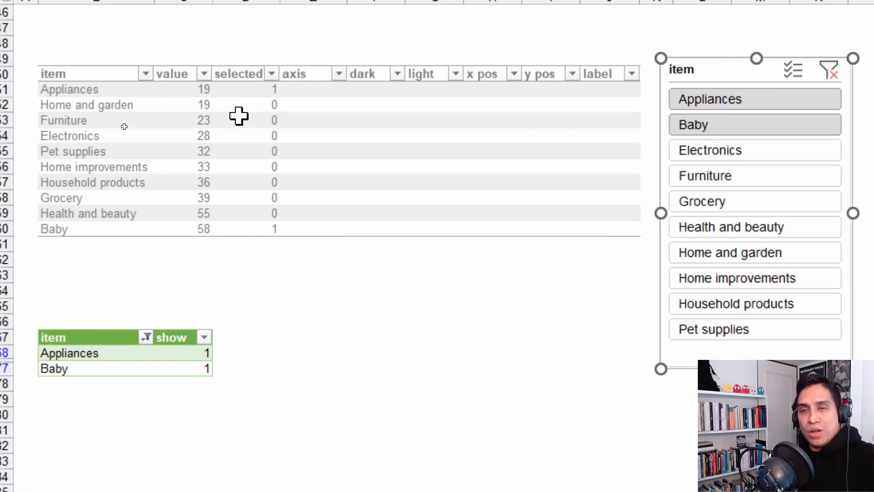
{"action": "left_click", "coordinate": [261, 90]}
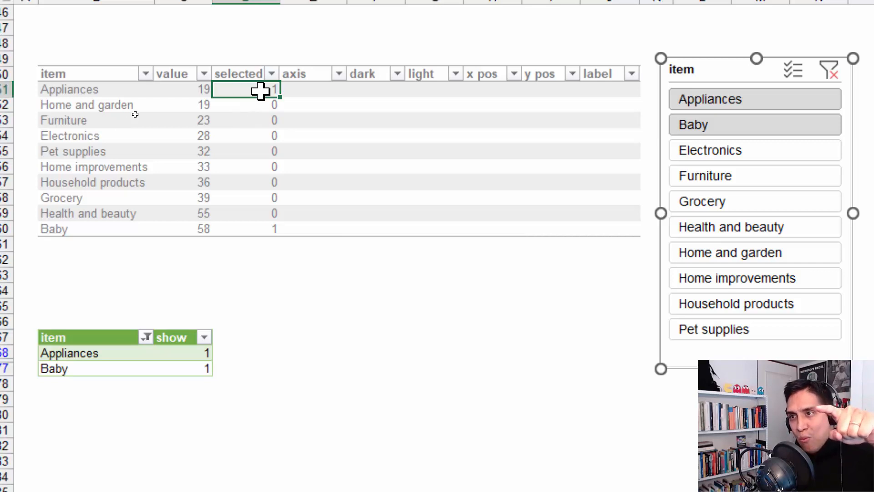
{"action": "left_click", "coordinate": [85, 89]}
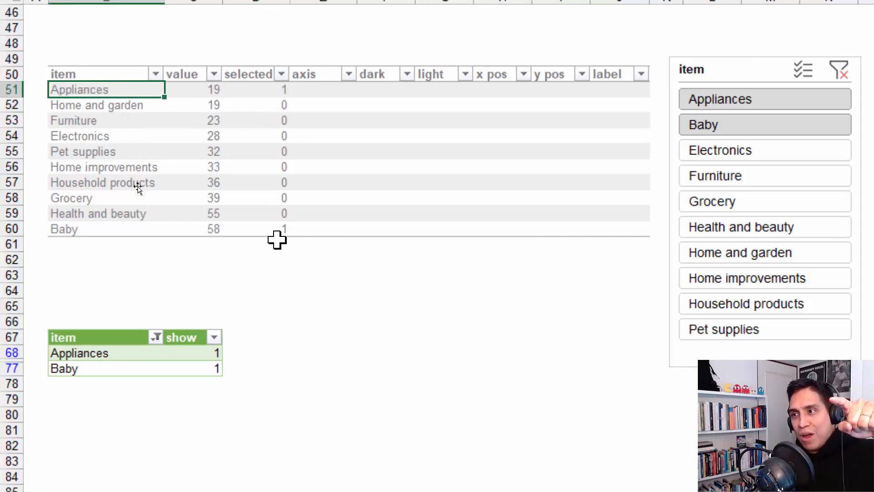
{"action": "left_click", "coordinate": [265, 229]}
{"action": "left_click", "coordinate": [155, 241]}
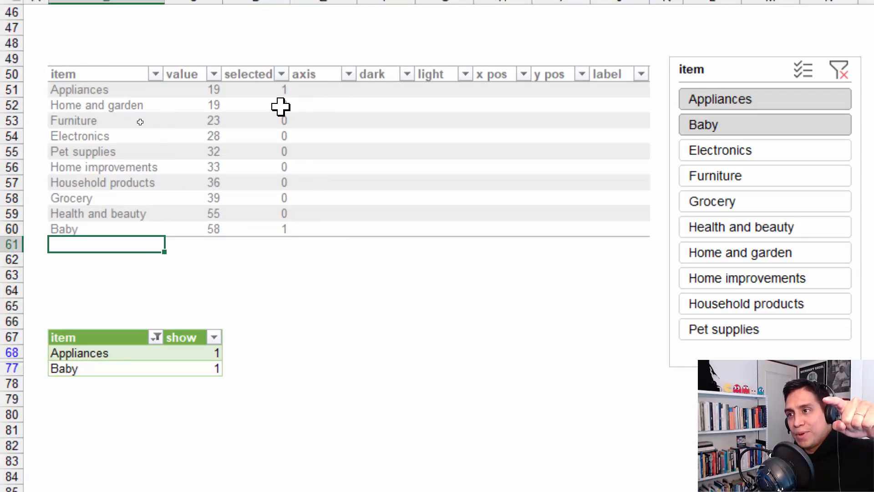
{"action": "left_click_drag", "start_coordinate": [283, 107], "coordinate": [273, 217]}
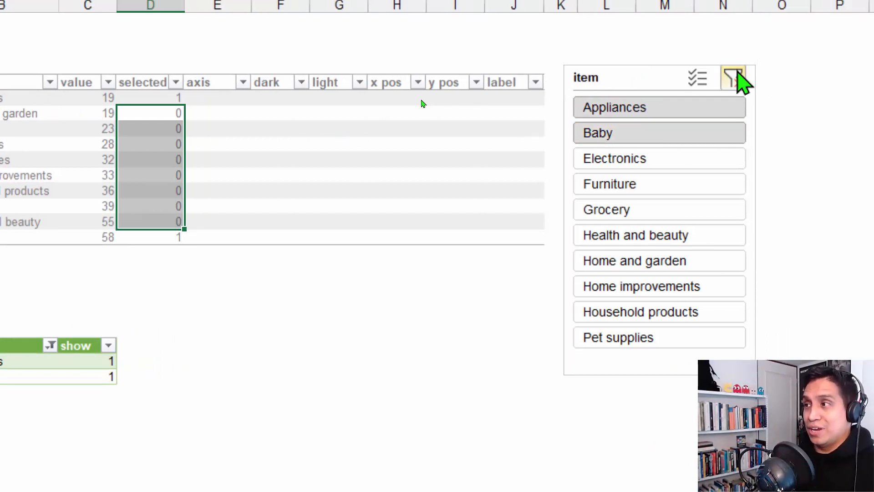
{"action": "left_click", "coordinate": [734, 79]}
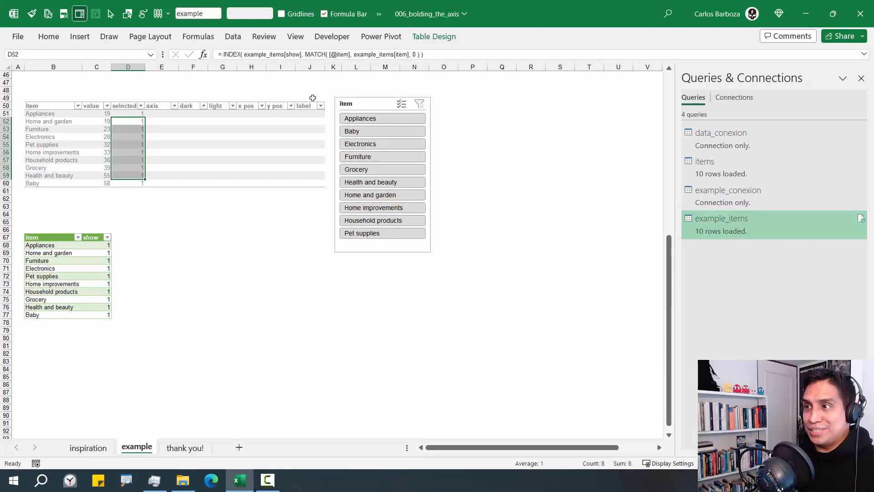
{"action": "mouse_move", "coordinate": [352, 104]}
{"action": "left_mouse_down"}
{"action": "mouse_move", "coordinate": [380, 103]}
{"action": "mouse_move", "coordinate": [361, 106]}
{"action": "left_mouse_up"}
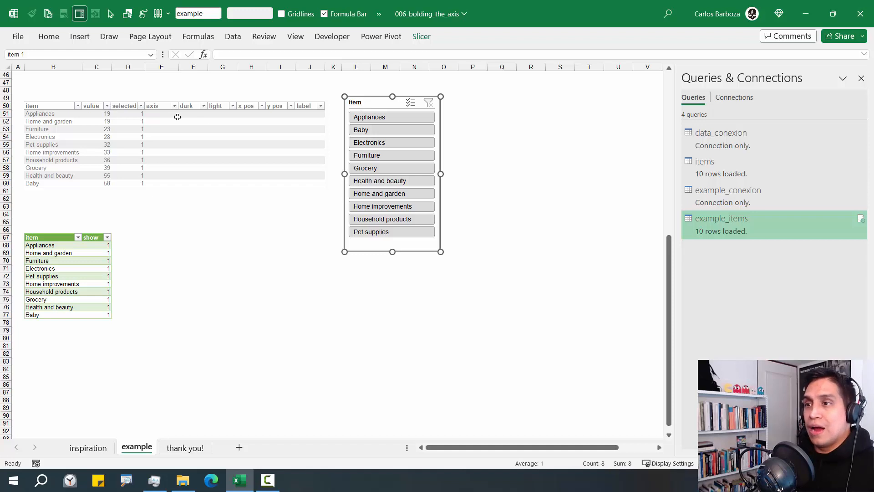
{"action": "left_click", "coordinate": [169, 114]}
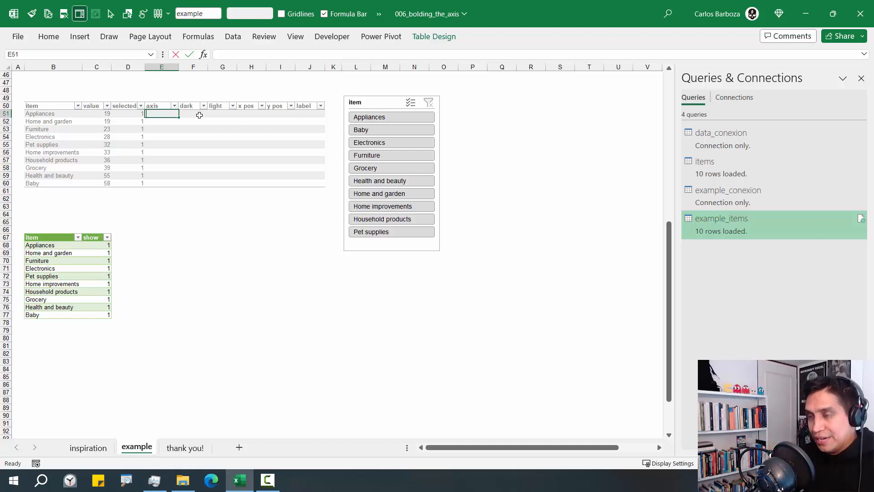
{"action": "type", "text": "=IF"}
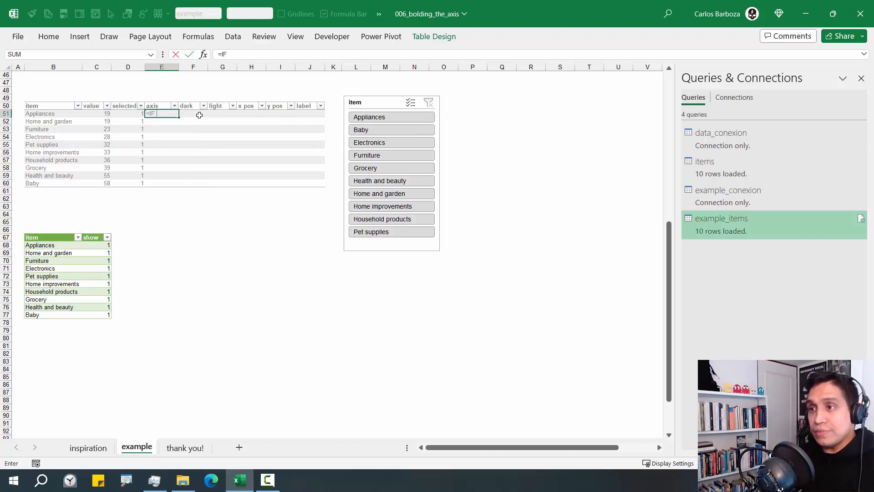
{"action": "type", "text": "("}
{"action": "key", "text": "Left"}
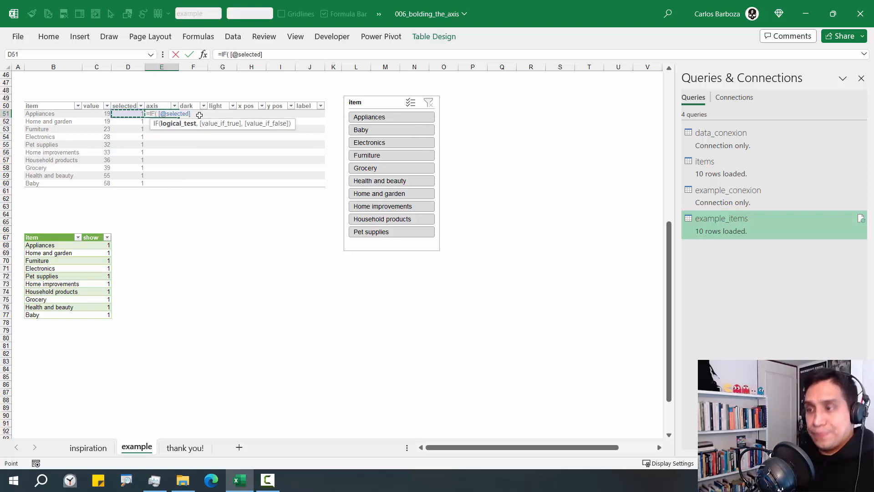
{"action": "type", "text": ","}
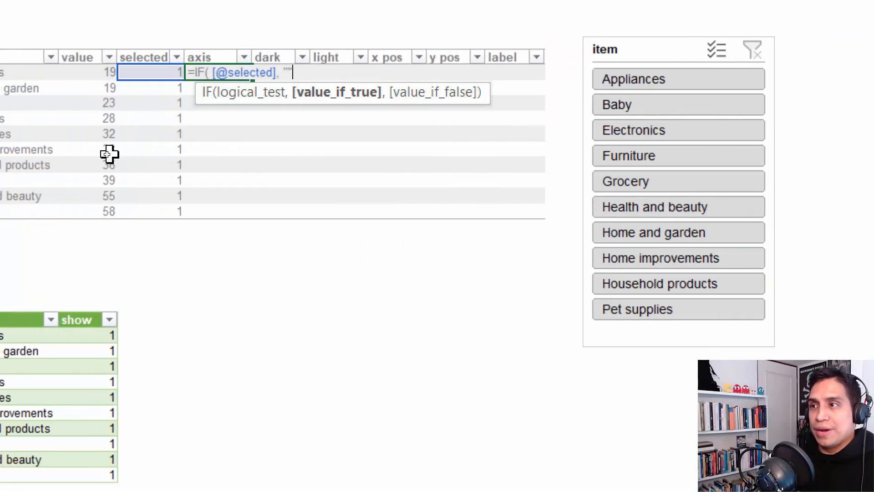
{"action": "type", "text": ","}
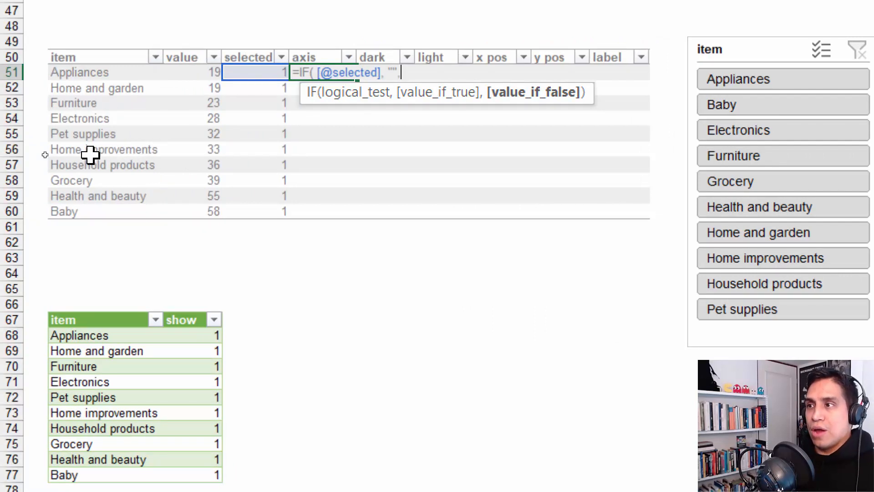
{"action": "key", "text": "BackSpace"}
{"action": "type", "text": ","}
{"action": "key", "text": "Left"}
{"action": "key", "text": "Left"}
{"action": "key", "text": "Left"}
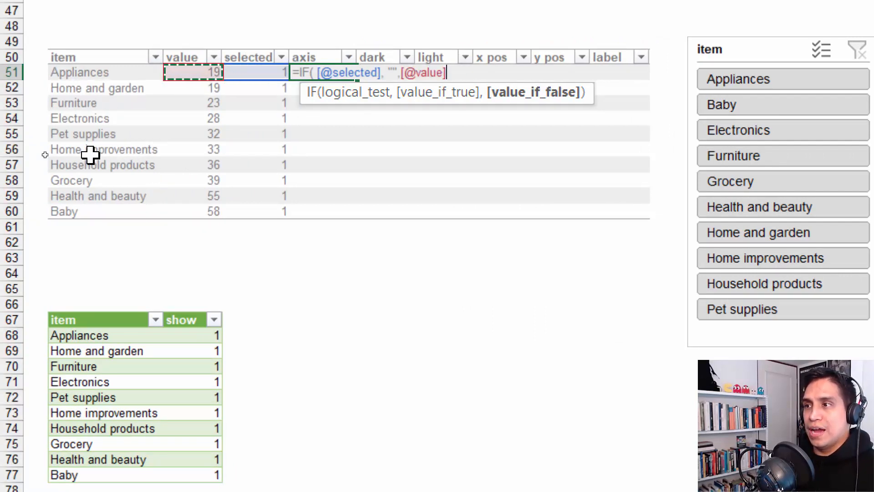
{"action": "type", "text": ")"}
{"action": "key", "text": "Return"}
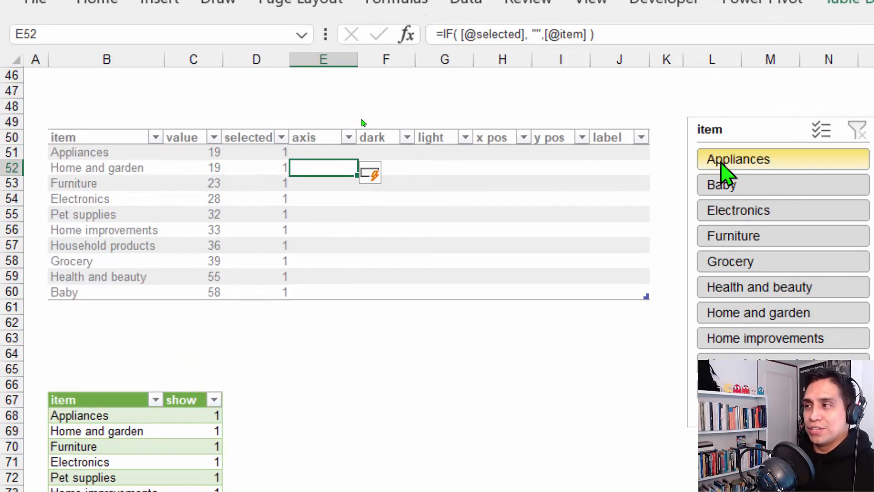
Filter the item slicer to Appliances and Baby and check their blank axis cells
{"action": "left_click", "coordinate": [723, 165]}
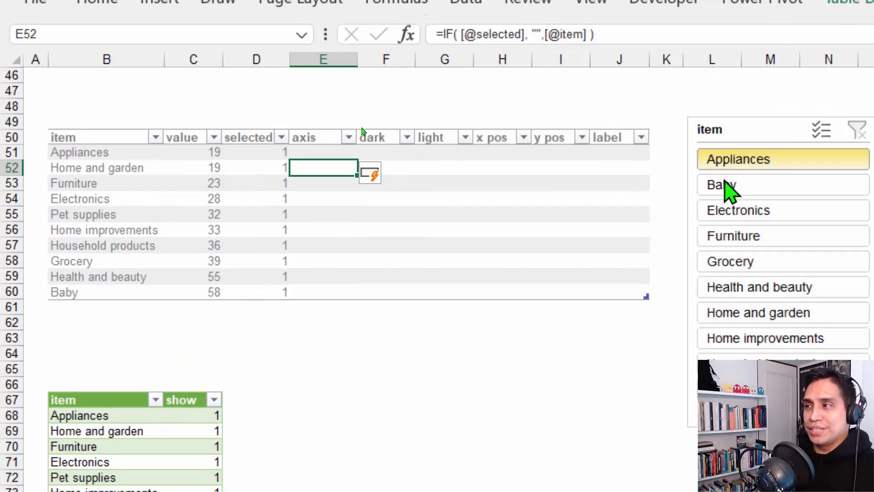
{"action": "left_click", "coordinate": [726, 191], "text": "ctrl"}
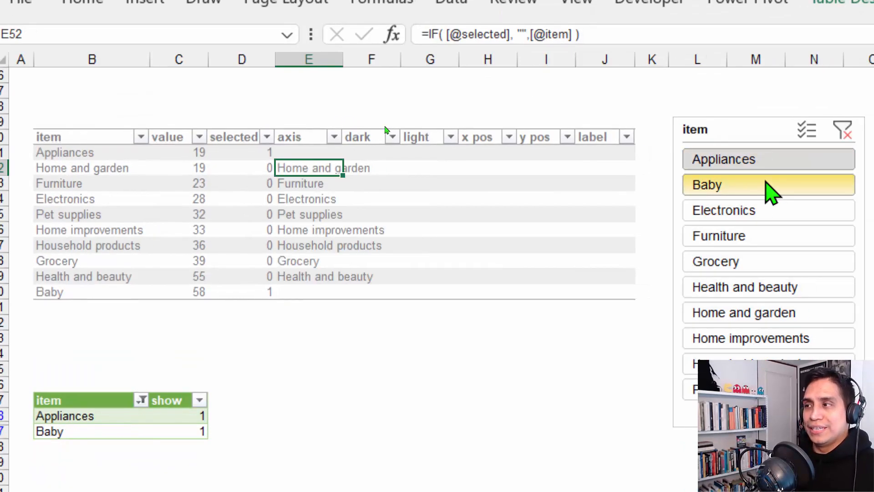
{"action": "left_click", "coordinate": [312, 150]}
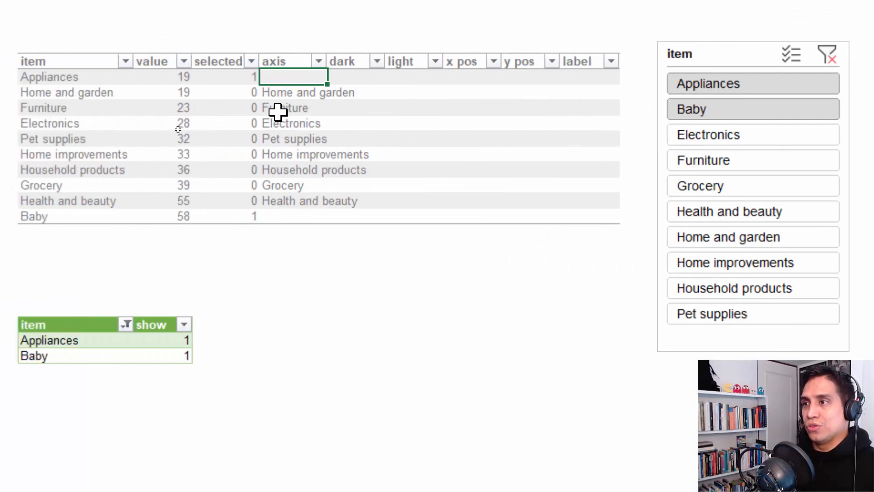
Inspect the chart's dark and light bar series, then scroll back down to the table
{"action": "left_click", "coordinate": [362, 76]}
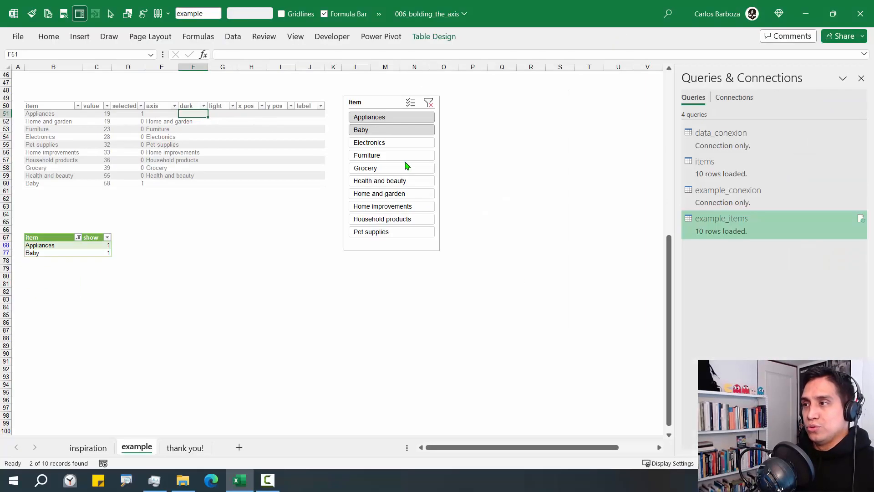
{"action": "scroll", "coordinate": [783, 186], "scroll_direction": "up", "scroll_amount": 11}
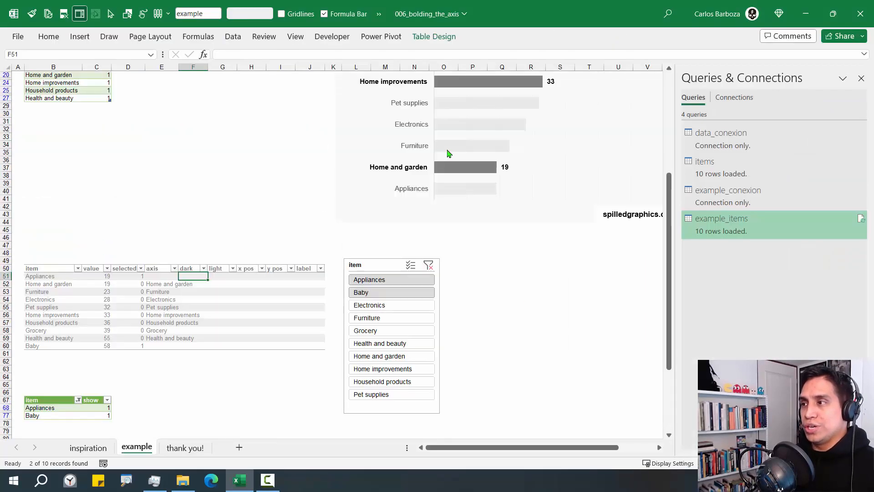
{"action": "scroll", "coordinate": [458, 151], "scroll_direction": "up", "scroll_amount": 2}
{"action": "left_click", "coordinate": [465, 154]}
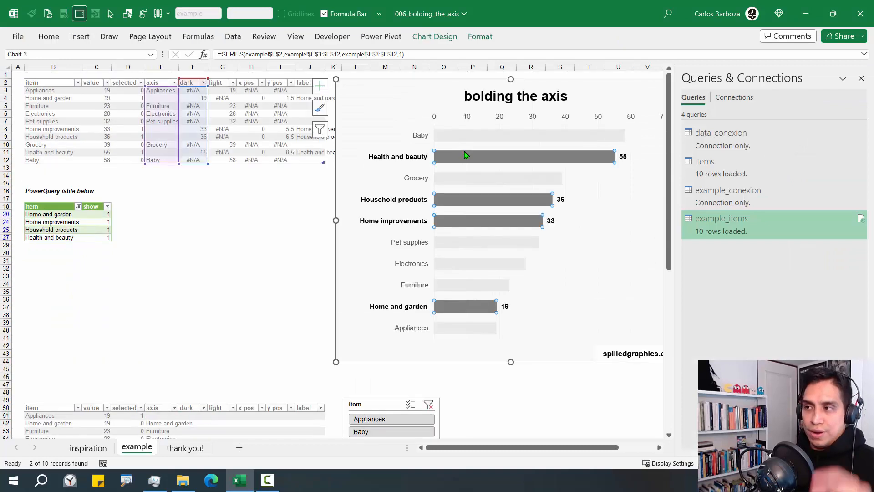
{"action": "left_click", "coordinate": [466, 179]}
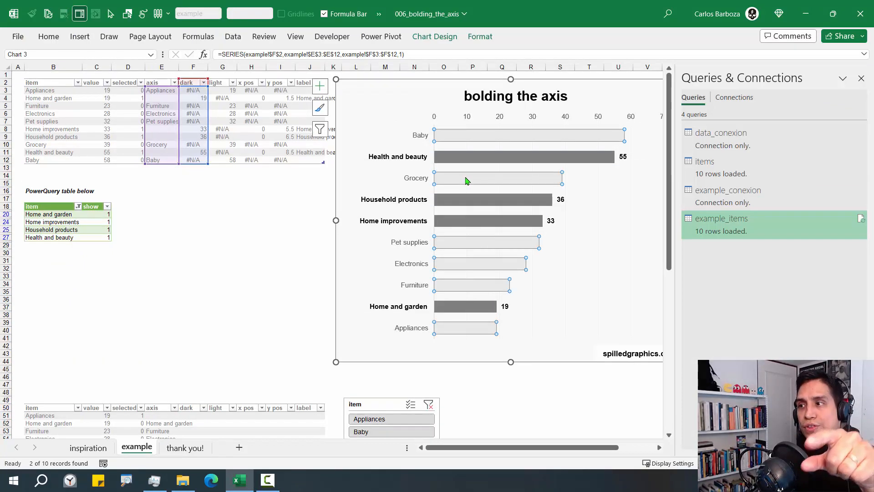
{"action": "scroll", "coordinate": [251, 223], "scroll_direction": "down", "scroll_amount": 10}
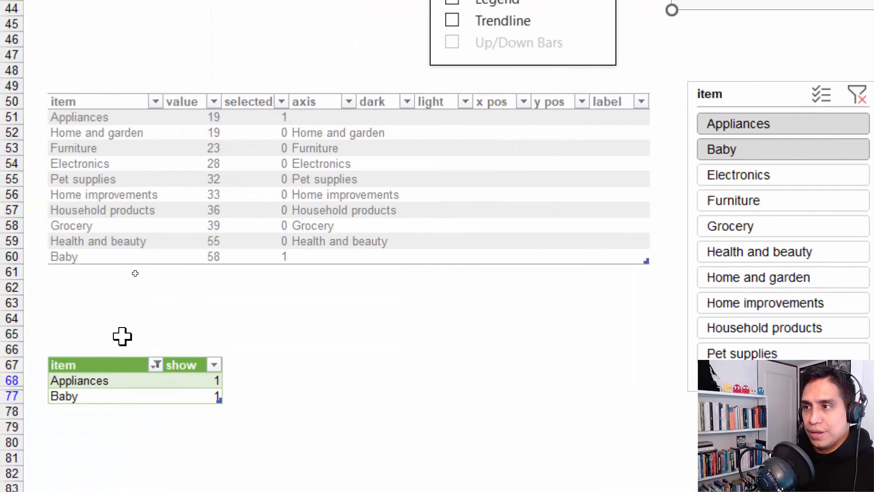
Copy the axis formula from E51 into the Appliances dark cell
{"action": "left_click", "coordinate": [385, 118]}
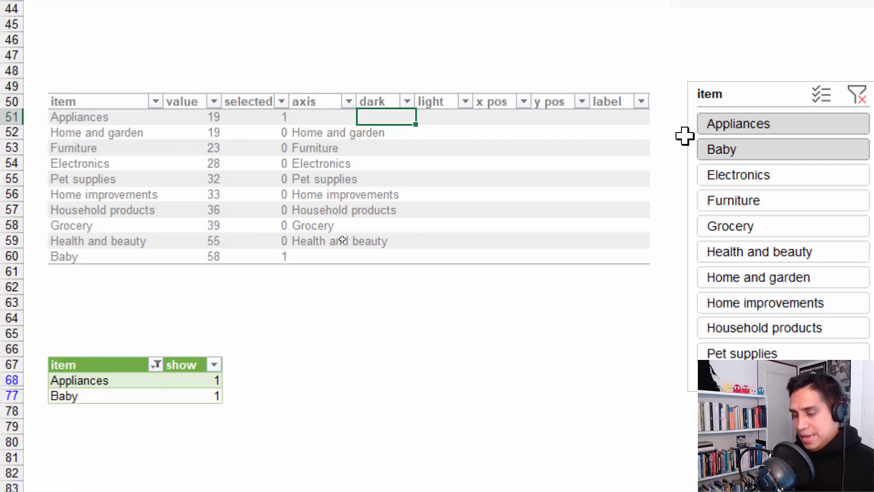
{"action": "key", "text": "Left"}
{"action": "key", "text": "F2"}
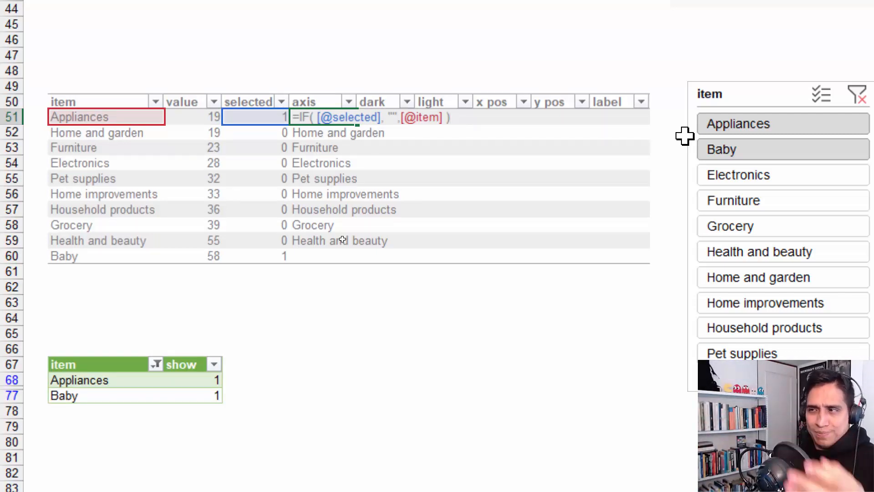
{"action": "key", "text": "shift+Home"}
{"action": "key", "text": "ctrl+c"}
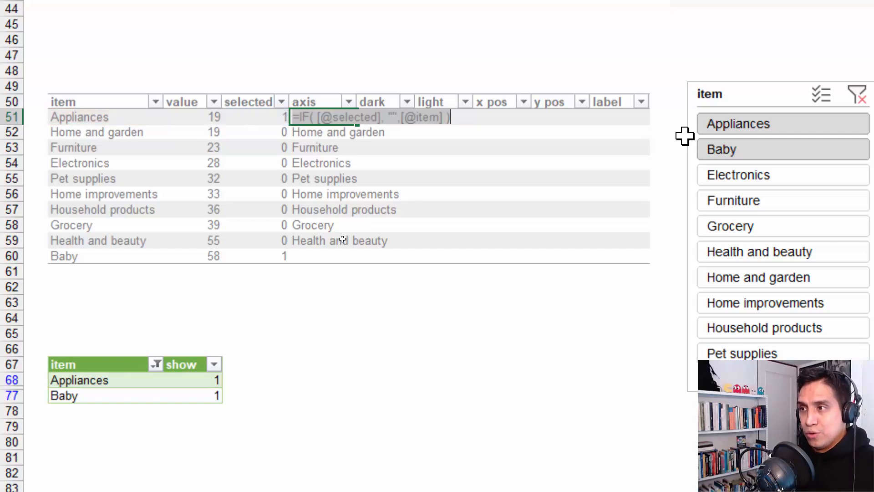
{"action": "key", "text": "Escape"}
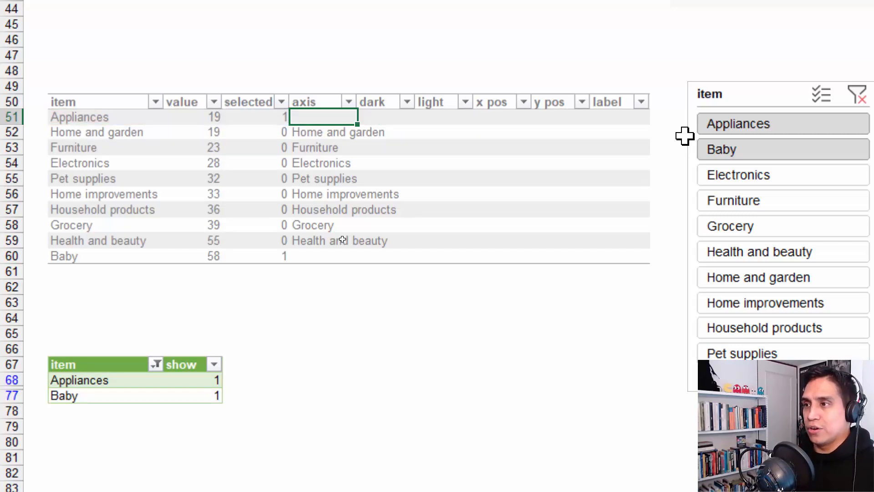
{"action": "key", "text": "Right"}
{"action": "key", "text": "F2"}
{"action": "key", "text": "ctrl+v"}
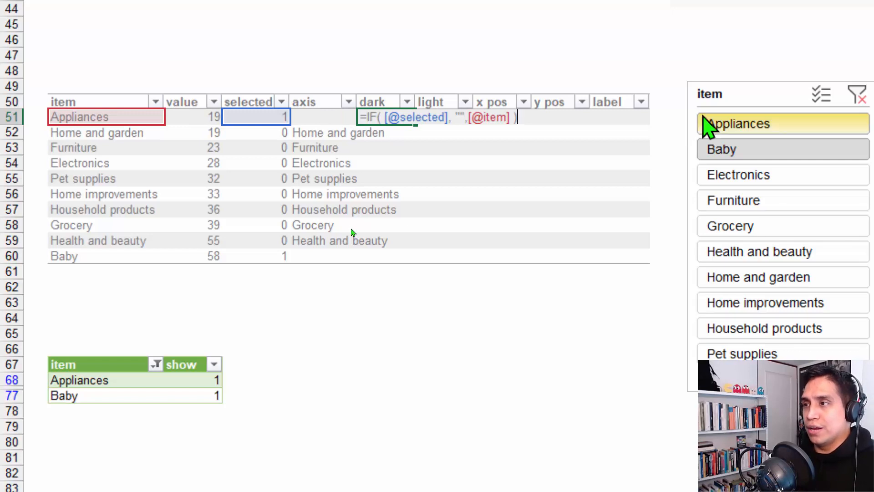
{"action": "key", "text": "Left"}
{"action": "key", "text": "Left"}
{"action": "key", "text": "Left"}
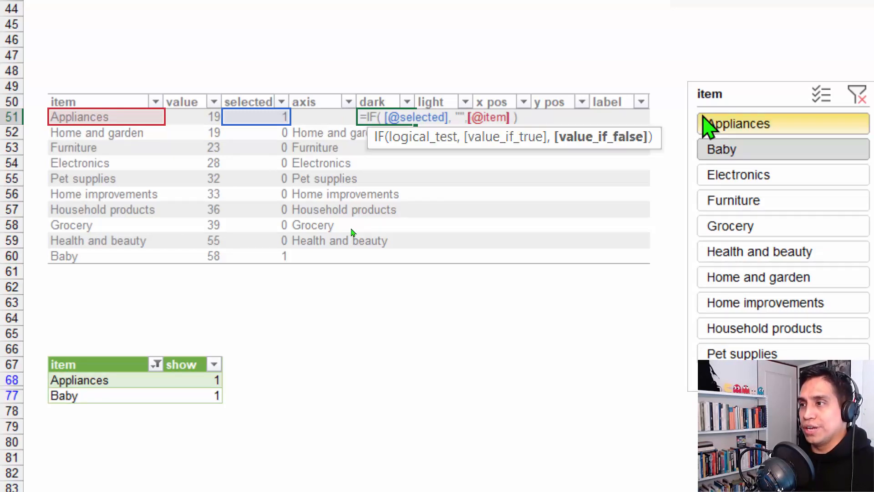
{"action": "key", "text": "Left"}
{"action": "key", "text": "BackSpace"}
{"action": "key", "text": "BackSpace"}
{"action": "key", "text": "BackSpace"}
{"action": "key", "text": "F2"}
{"action": "key", "text": "Left"}
{"action": "key", "text": "Left"}
{"action": "key", "text": "Left"}
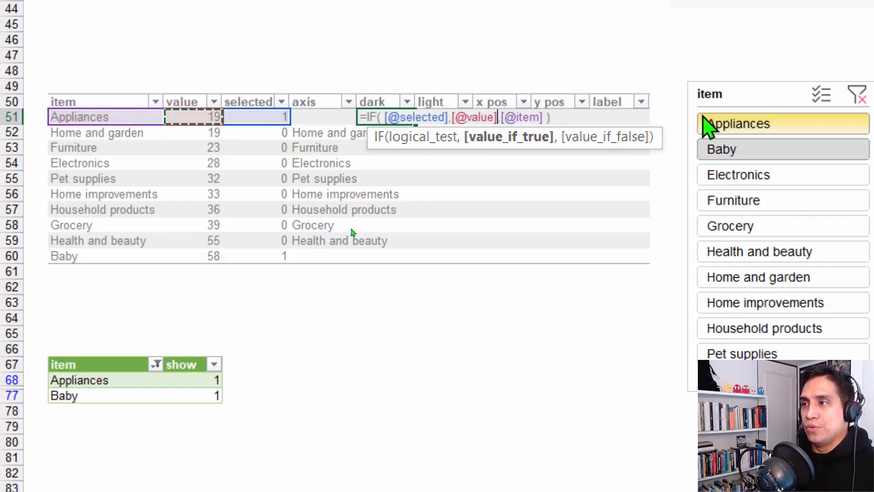
{"action": "key", "text": "Right"}
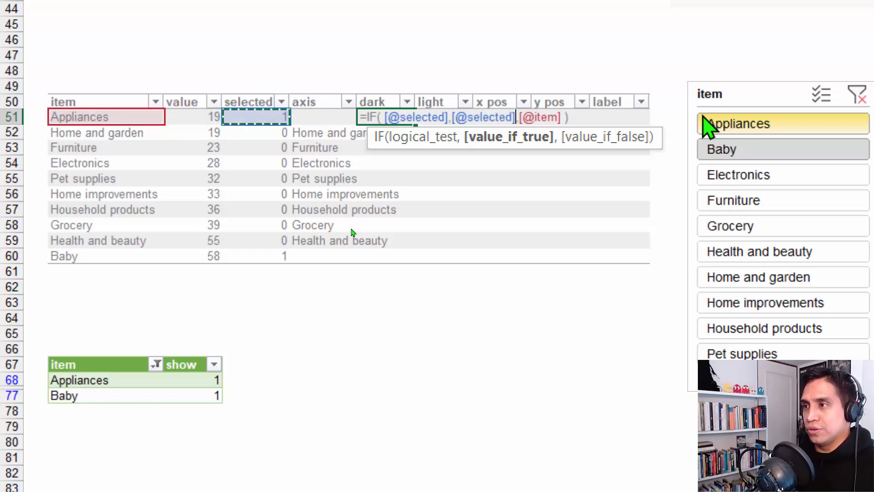
{"action": "key", "text": "BackSpace"}
{"action": "key", "text": "BackSpace"}
{"action": "key", "text": "BackSpace"}
{"action": "key", "text": "BackSpace"}
{"action": "key", "text": "BackSpace"}
{"action": "key", "text": "BackSpace"}
{"action": "key", "text": "BackSpace"}
{"action": "key", "text": "BackSpace"}
{"action": "key", "text": "BackSpace"}
{"action": "key", "text": "BackSpace"}
{"action": "key", "text": "BackSpace"}
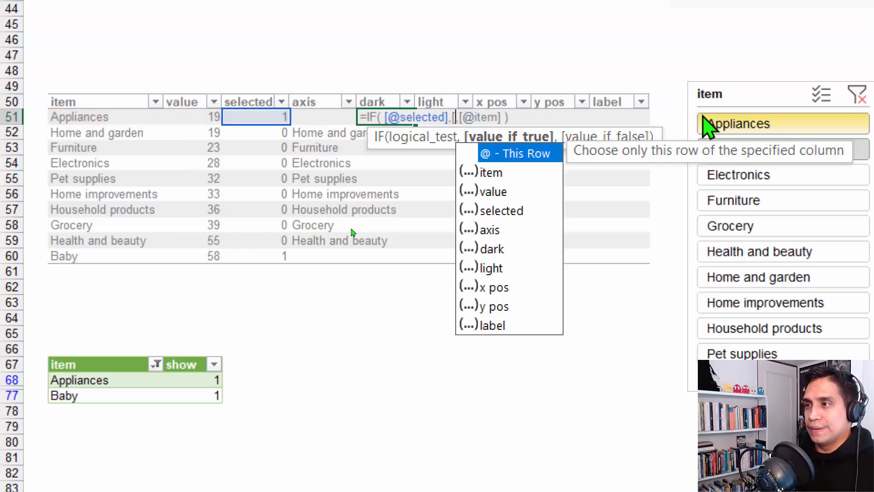
{"action": "key", "text": "Left"}
{"action": "key", "text": "Left"}
{"action": "key", "text": "Left"}
{"action": "type", "text": ","}
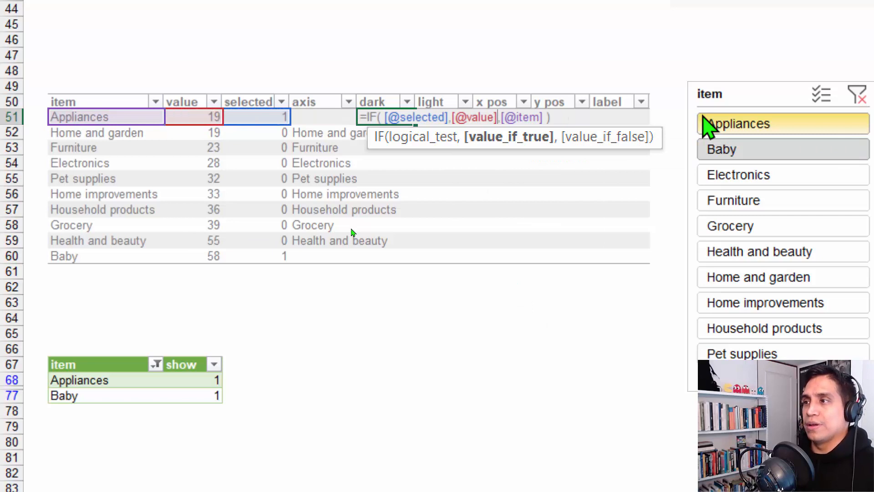
{"action": "key", "text": "shift+Right"}
{"action": "key", "text": "shift+Right"}
{"action": "key", "text": "shift+Right"}
{"action": "key", "text": "shift+Right"}
{"action": "key", "text": "shift+Right"}
{"action": "key", "text": "shift+Right"}
{"action": "key", "text": "shift+Right"}
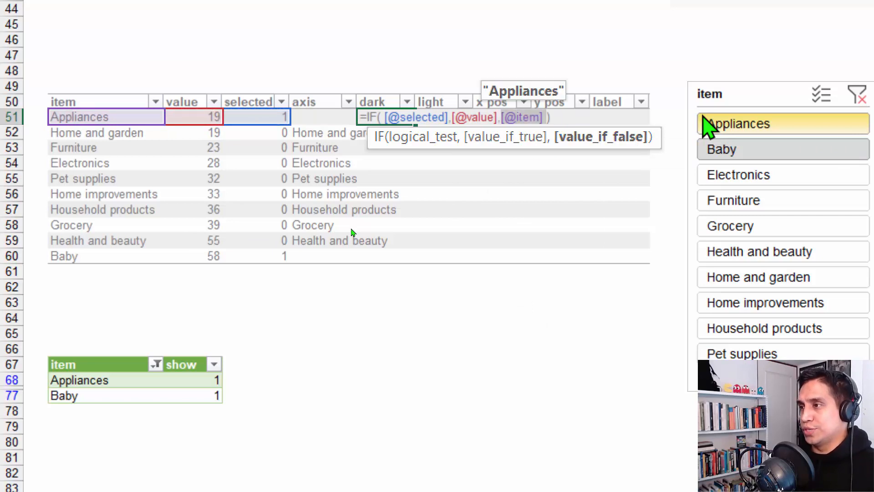
{"action": "key", "text": "Delete"}
{"action": "type", "text": "NA()"}
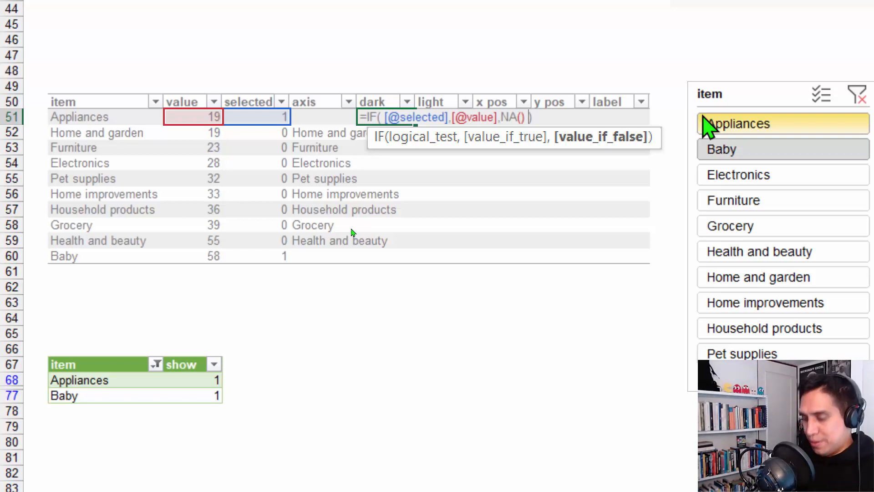
{"action": "key", "text": "ctrl+Return"}
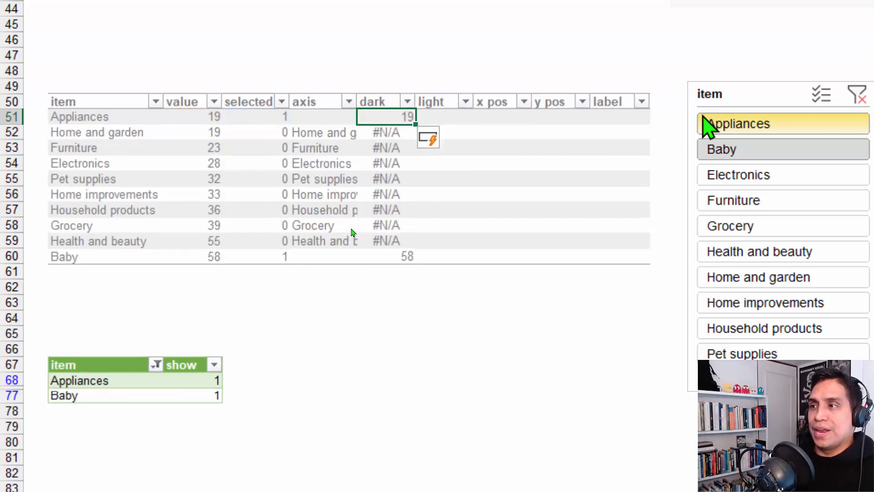
Copy the dark formula into the Appliances light cell
{"action": "key", "text": "Down"}
{"action": "key", "text": "Down"}
{"action": "key", "text": "Down"}
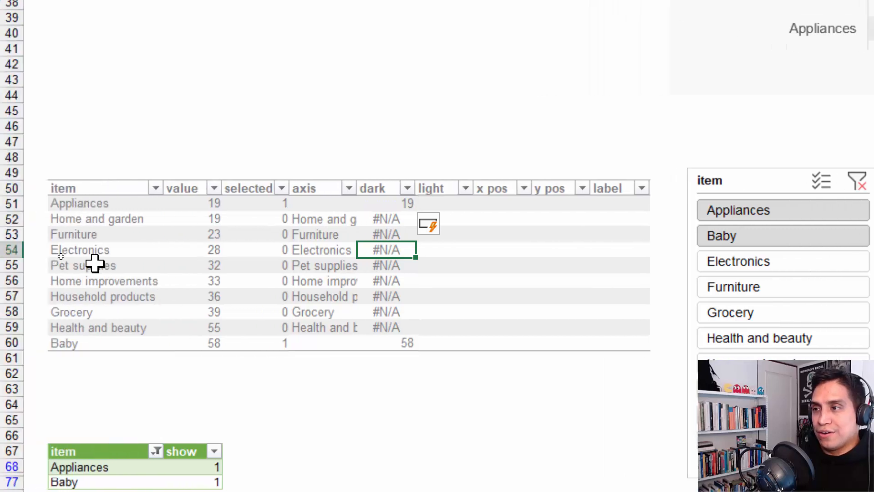
{"action": "left_click", "coordinate": [408, 200]}
{"action": "key", "text": "F2"}
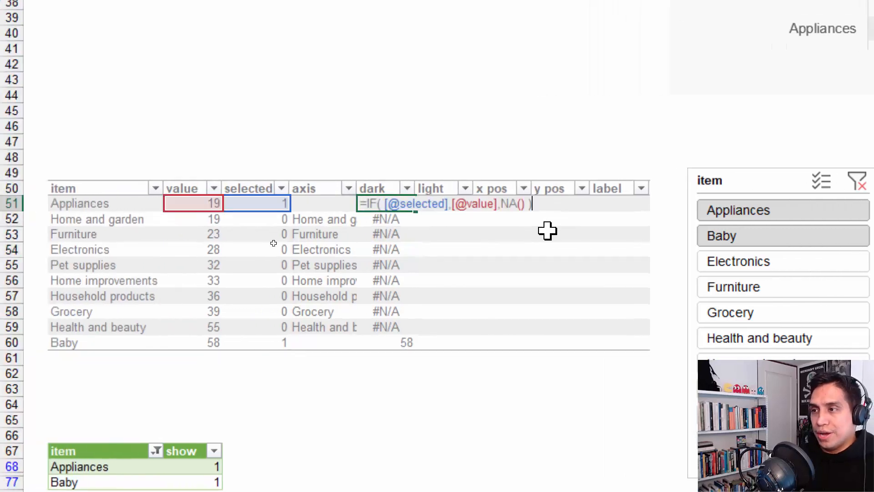
{"action": "key", "text": "shift+Home"}
{"action": "key", "text": "ctrl+c"}
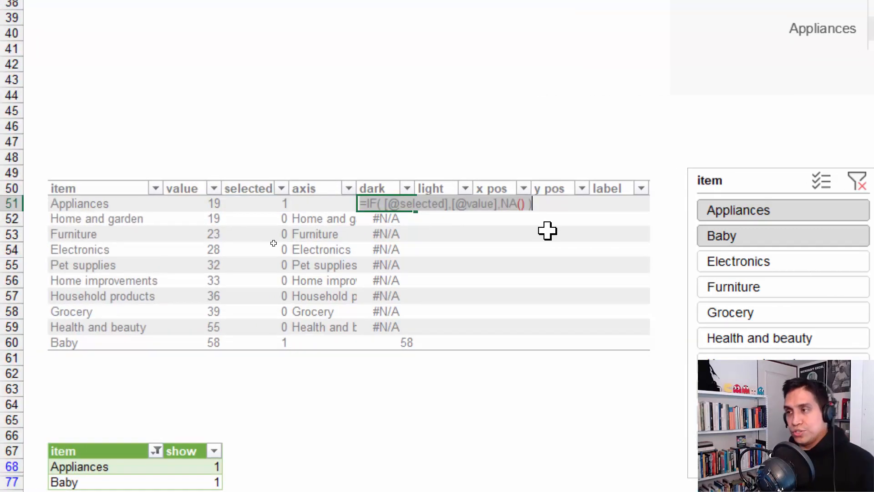
{"action": "key", "text": "Escape"}
{"action": "key", "text": "Right"}
{"action": "key", "text": "F2"}
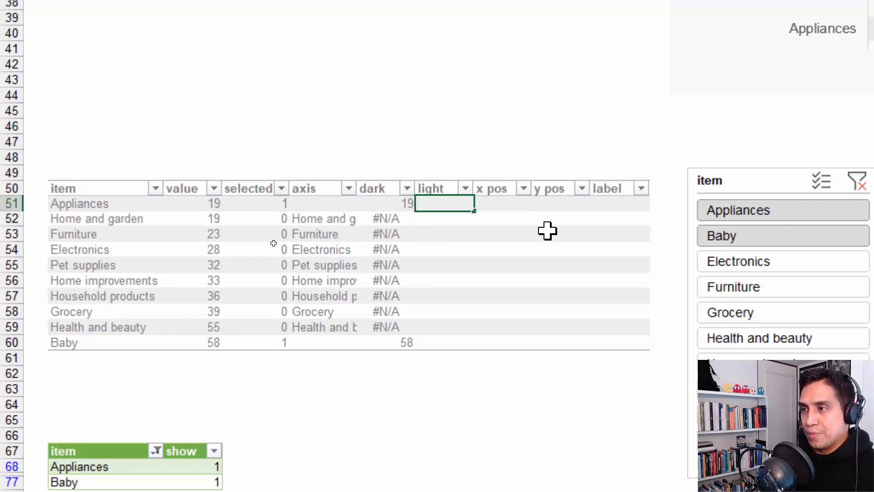
{"action": "key", "text": "ctrl+v"}
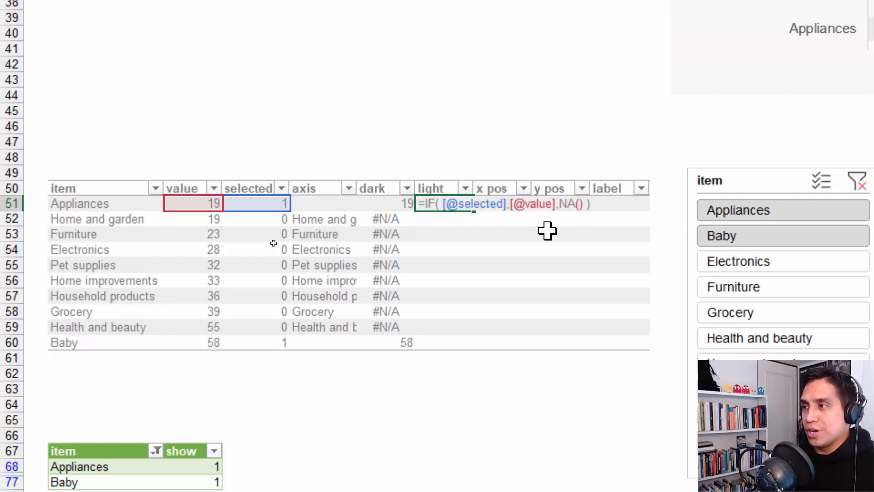
{"action": "key", "text": "Left"}
{"action": "key", "text": "Left"}
{"action": "key", "text": "shift+Left"}
{"action": "key", "text": "shift+Left"}
{"action": "key", "text": "shift+Left"}
{"action": "key", "text": "shift+Left"}
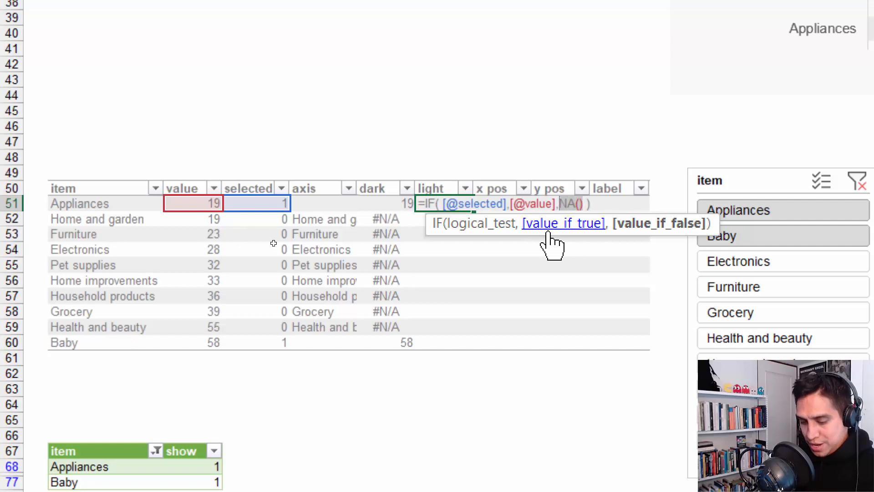
{"action": "key", "text": "Delete"}
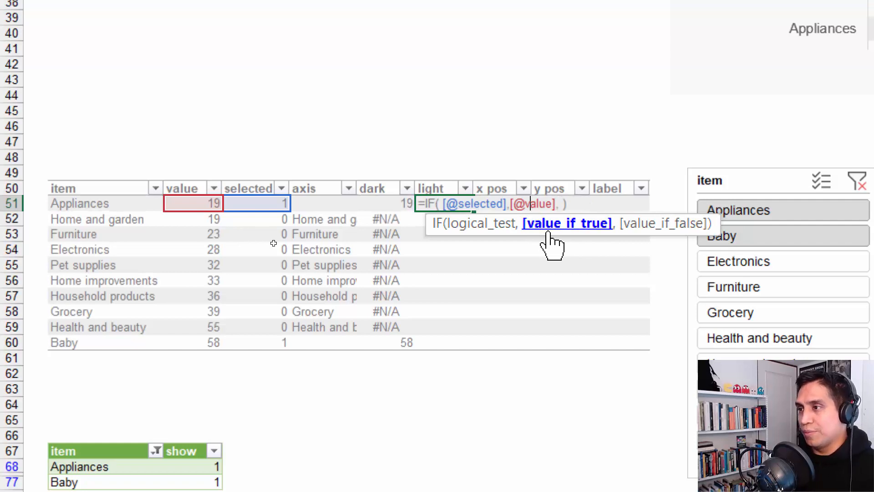
{"action": "type", "text": "NA() ,"}
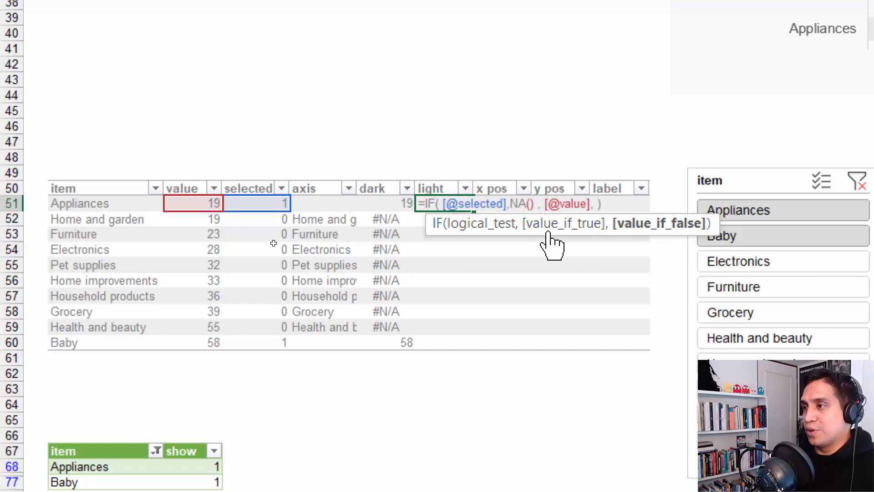
{"action": "key", "text": "Left"}
{"action": "key", "text": "Left"}
{"action": "key", "text": "Delete"}
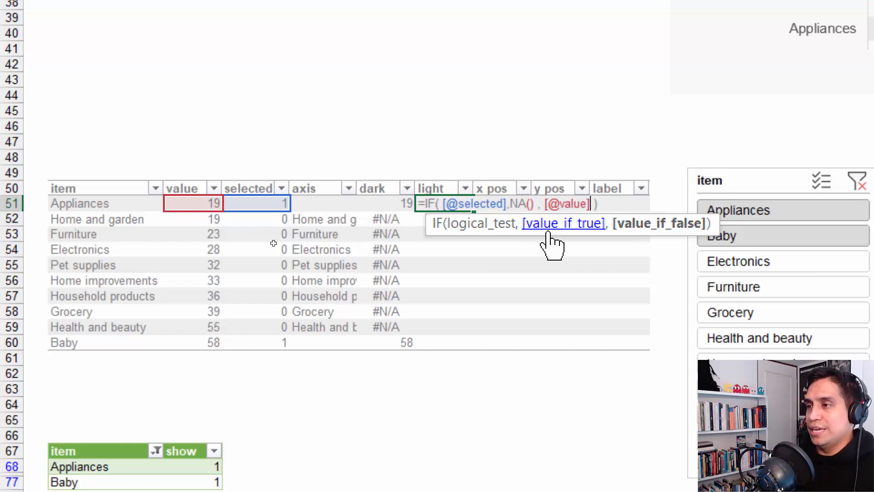
{"action": "key", "text": "ctrl+Return"}
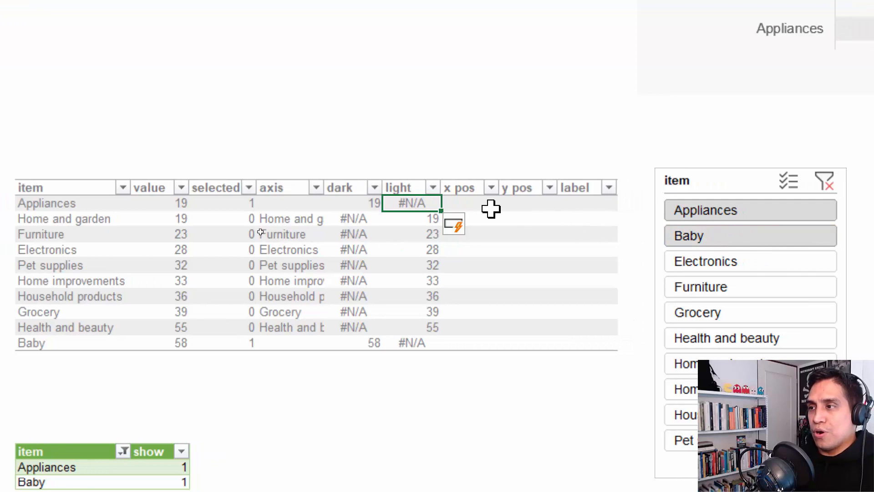
Copy the light formula into the Appliances x pos cell
{"action": "left_click", "coordinate": [514, 209]}
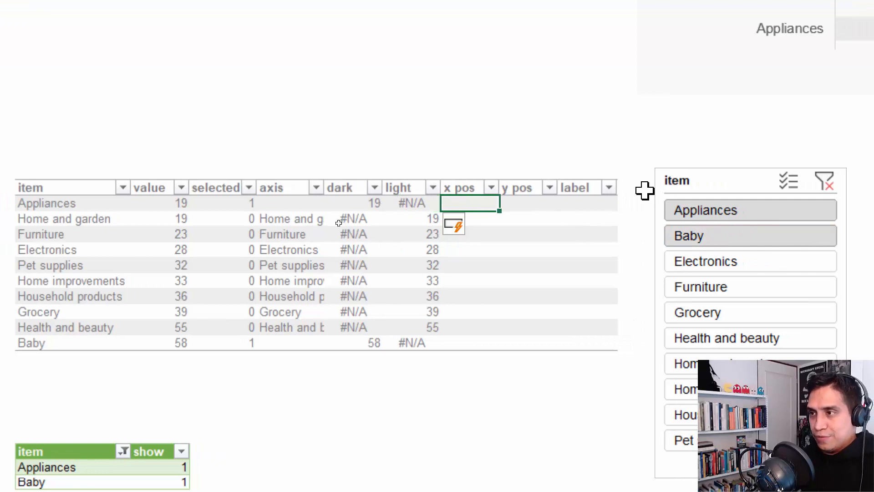
{"action": "type", "text": "NA()"}
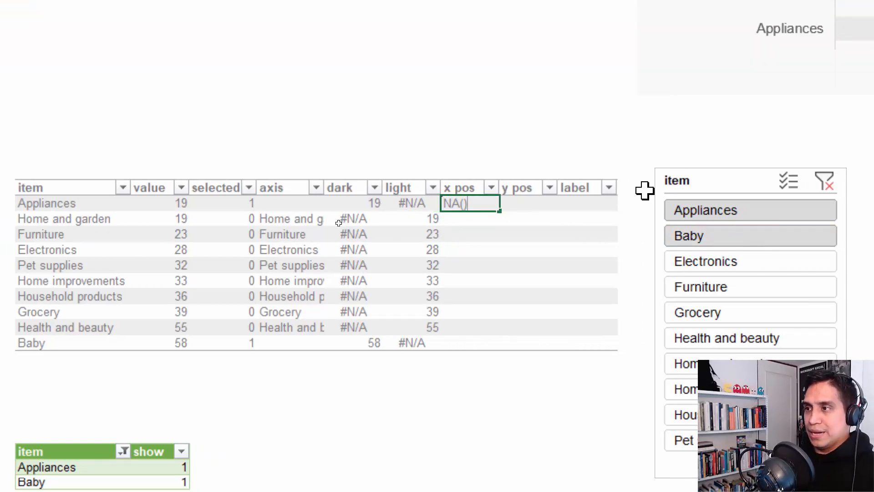
{"action": "key", "text": "Escape"}
{"action": "key", "text": "Left"}
{"action": "key", "text": "F2"}
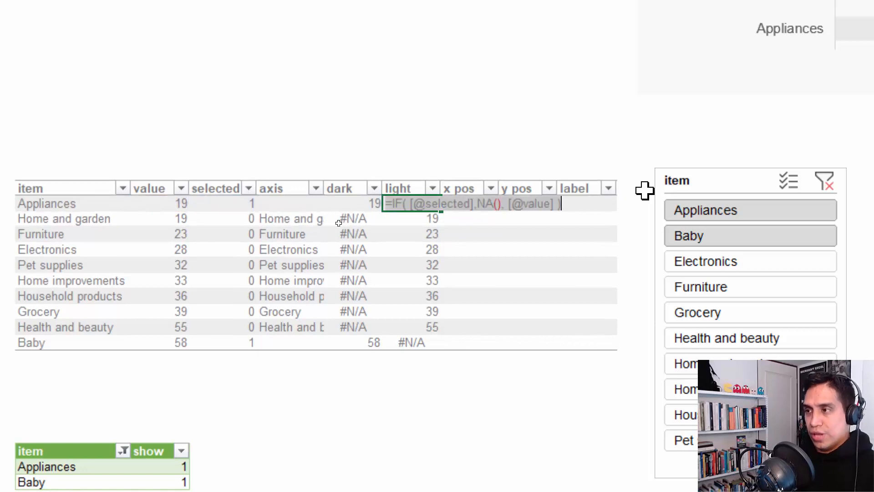
{"action": "key", "text": "Tab"}
{"action": "key", "text": "F2"}
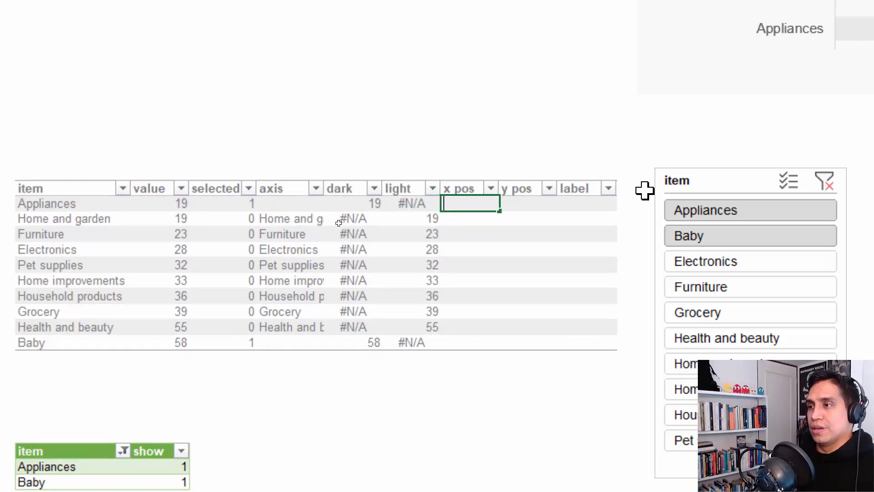
{"action": "type", "text": "=IF( [@selected],NA(), [@value] )"}
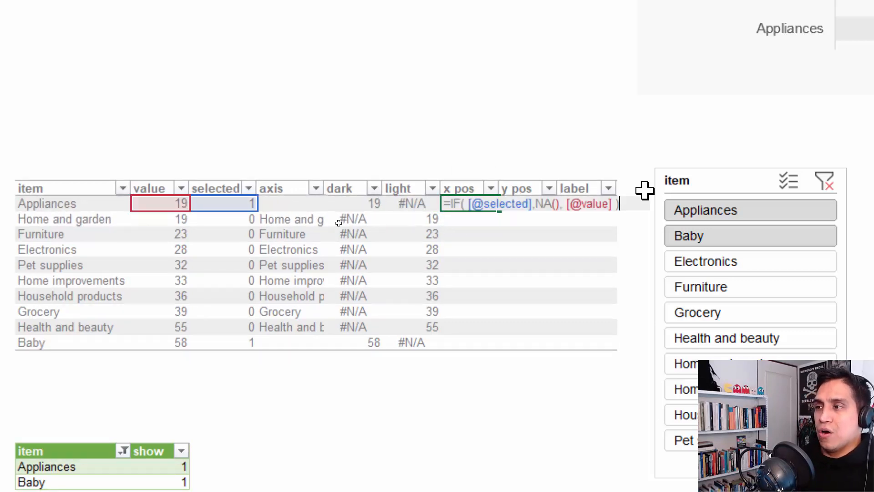
{"action": "key", "text": "Left"}
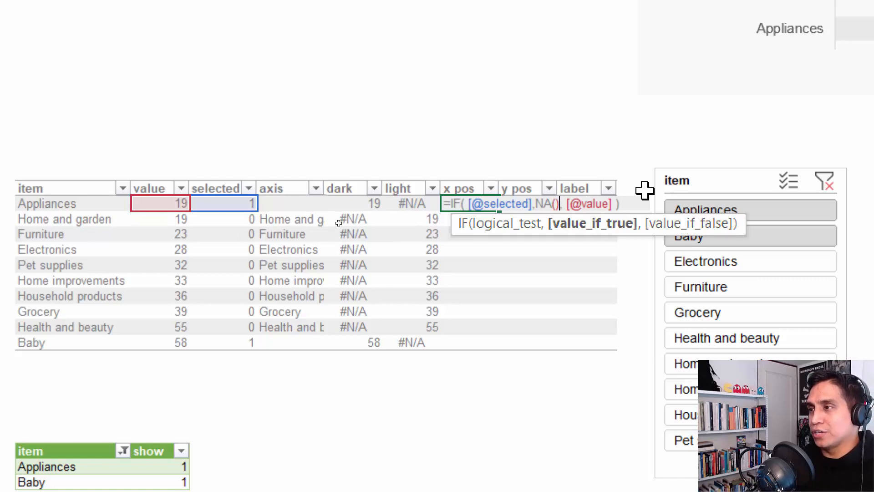
{"action": "key", "text": "Left"}
{"action": "key", "text": "Left"}
{"action": "key", "text": "Left"}
{"action": "key", "text": "Left"}
{"action": "key", "text": "Left"}
{"action": "key", "text": "Left"}
{"action": "key", "text": "Left"}
{"action": "key", "text": "Left"}
{"action": "key", "text": "Left"}
{"action": "key", "text": "Left"}
{"action": "key", "text": "Left"}
{"action": "key", "text": "BackSpace"}
{"action": "key", "text": "BackSpace"}
{"action": "key", "text": "BackSpace"}
{"action": "key", "text": "BackSpace"}
{"action": "type", "text": "0"}
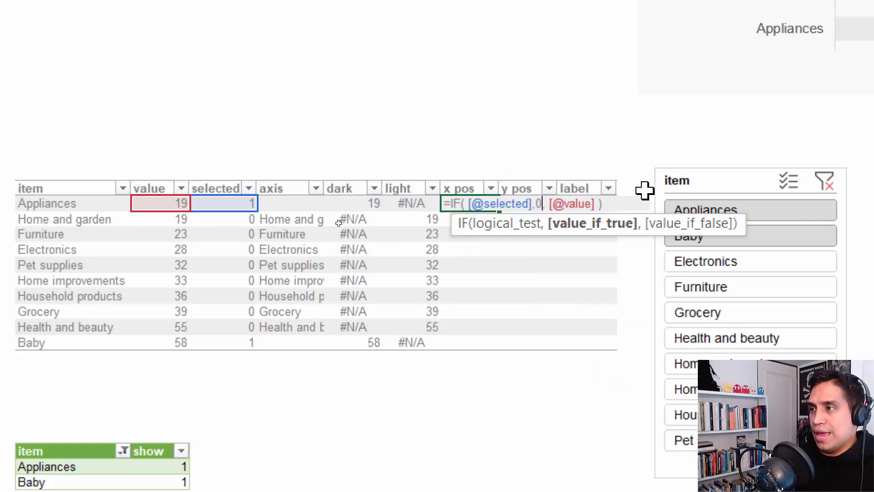
{"action": "key", "text": "Right"}
{"action": "key", "text": "shift+Right"}
{"action": "key", "text": "shift+Right"}
{"action": "key", "text": "shift+Right"}
{"action": "key", "text": "shift+Right"}
{"action": "key", "text": "shift+Right"}
{"action": "key", "text": "shift+Right"}
{"action": "key", "text": "shift+Right"}
{"action": "key", "text": "shift+Right"}
{"action": "key", "text": "shift+Right"}
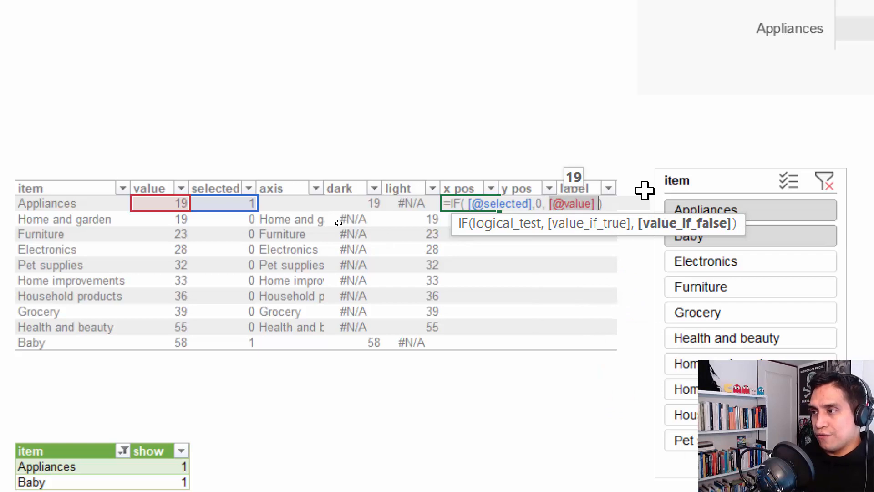
{"action": "key", "text": "BackSpace"}
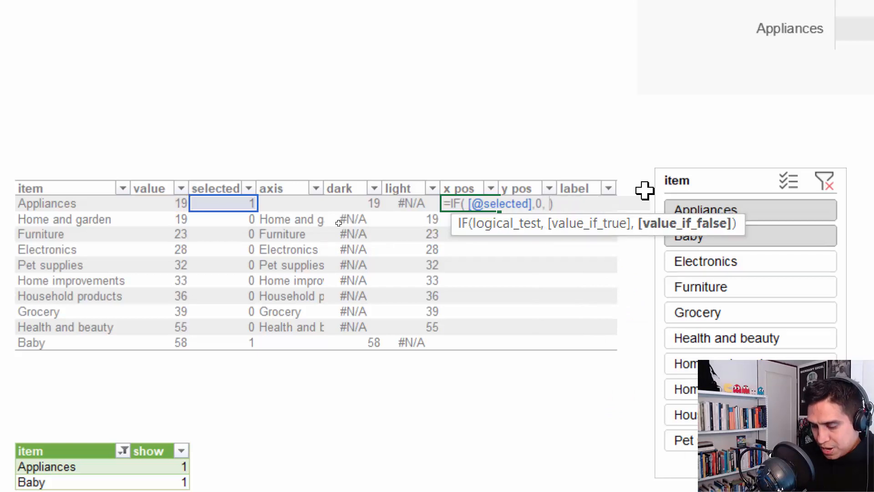
{"action": "type", "text": "NA()"}
{"action": "key", "text": "Return"}
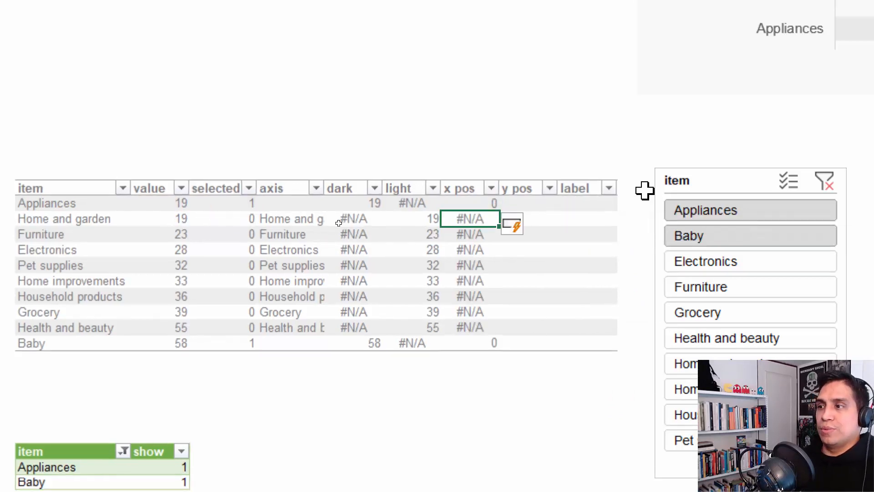
Copy the x pos formula and open the Appliances y pos cell for editing
{"action": "key", "text": "Up"}
{"action": "key", "text": "F2"}
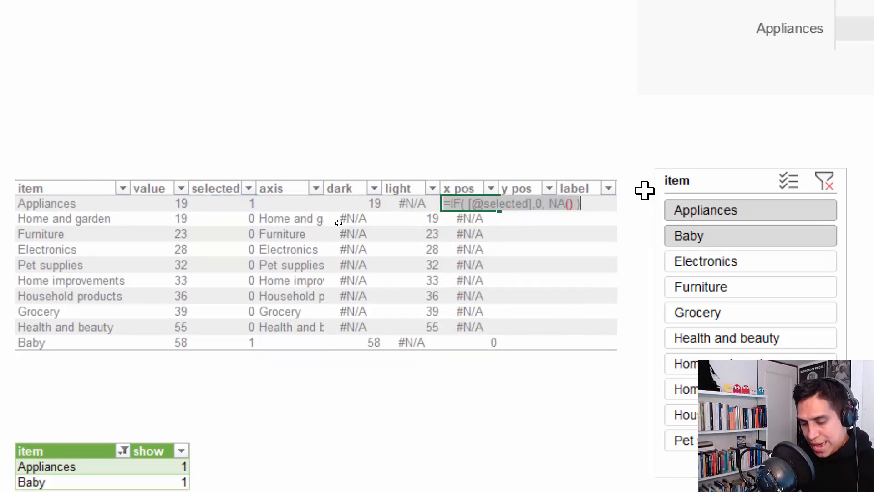
{"action": "key", "text": "ctrl+Return"}
{"action": "key", "text": "Right"}
{"action": "key", "text": "F2"}
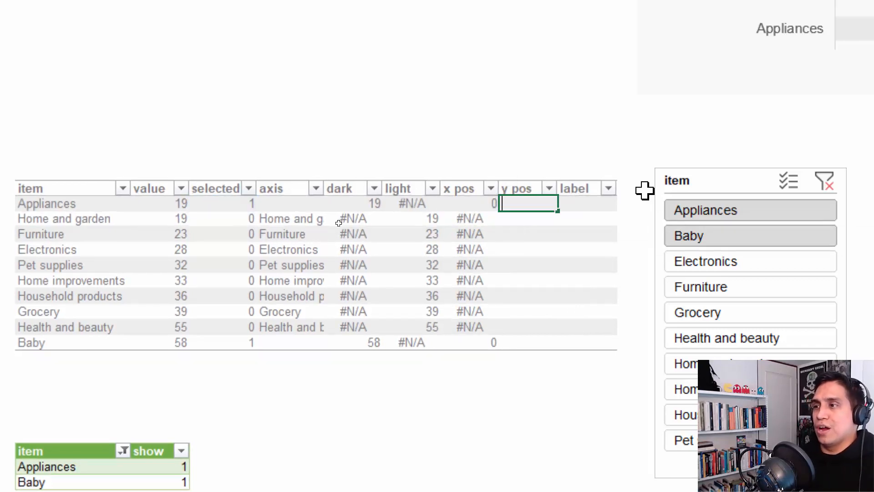
Paste the x pos formula into y pos and begin a ROWS(INDEX([y pos], 1 true result
{"action": "type", "text": "=IF( [@selected],0, NA() )"}
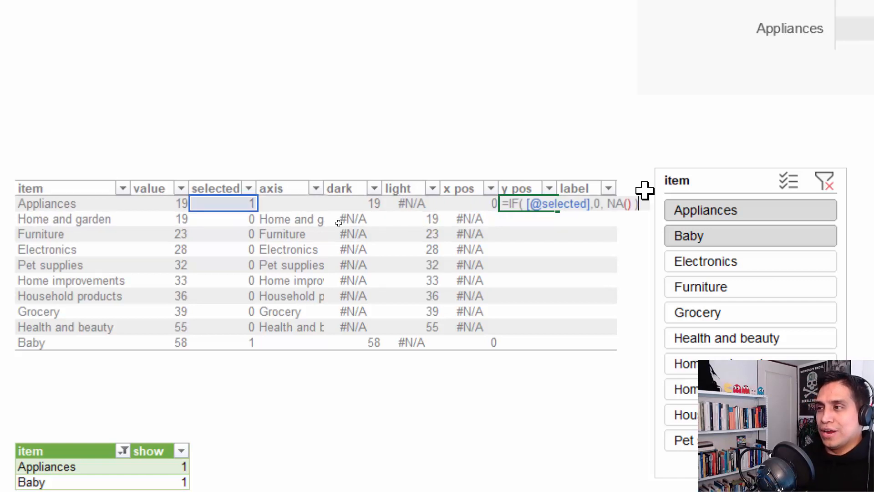
{"action": "key", "text": "BackSpace"}
{"action": "key", "text": "BackSpace"}
{"action": "key", "text": "BackSpace"}
{"action": "key", "text": "BackSpace"}
{"action": "key", "text": "BackSpace"}
{"action": "key", "text": "BackSpace"}
{"action": "key", "text": "BackSpace"}
{"action": "key", "text": "BackSpace"}
{"action": "key", "text": "BackSpace"}
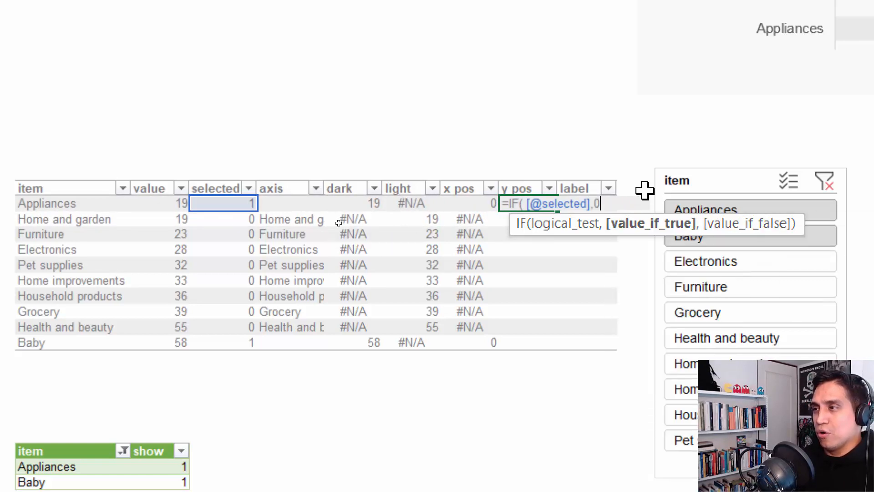
{"action": "key", "text": "alt+Return"}
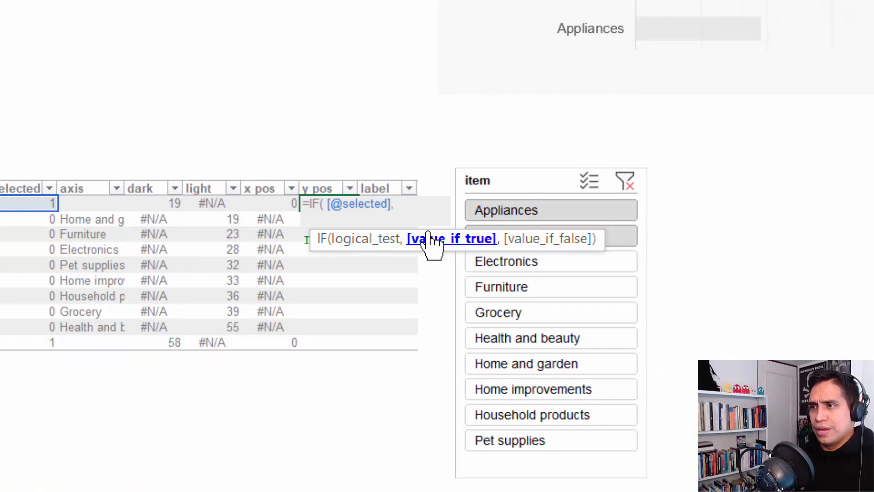
{"action": "type", "text": "ROWS"}
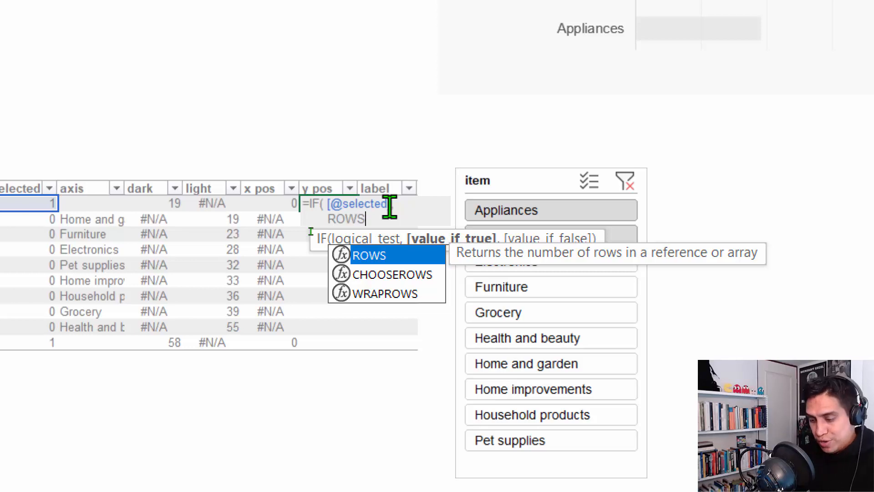
{"action": "type", "text": "( I"}
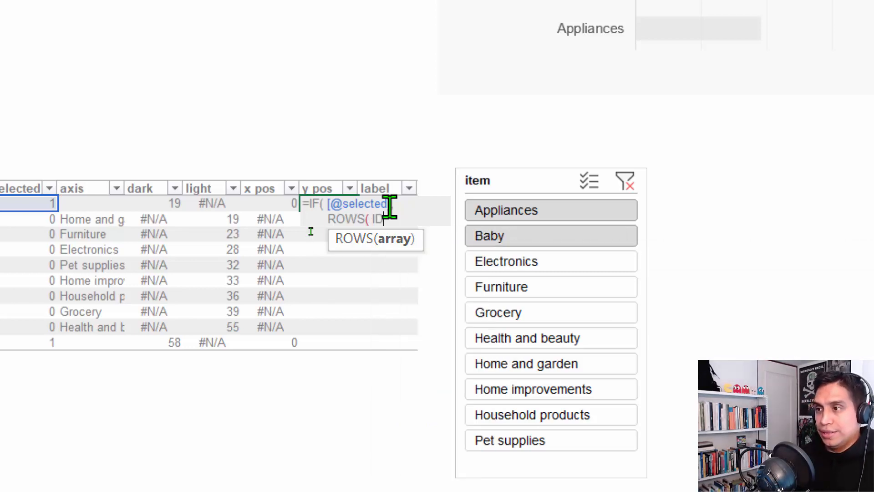
{"action": "type", "text": "ND"}
{"action": "key", "text": "Tab"}
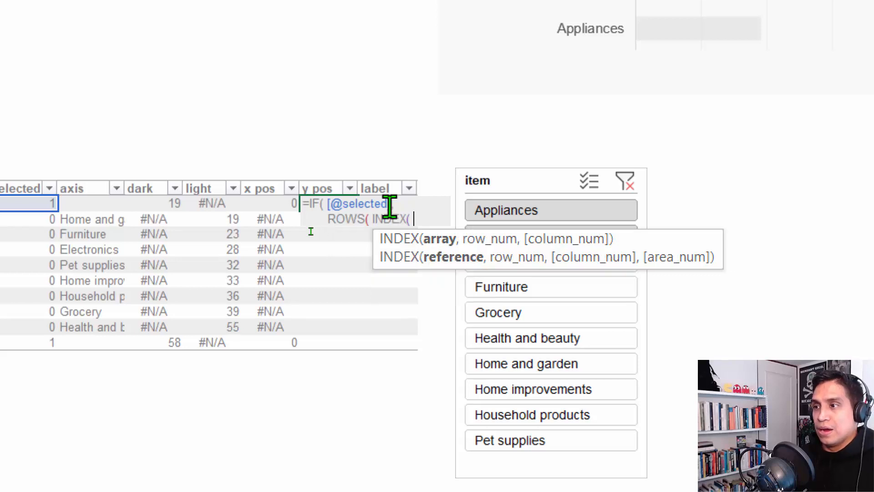
{"action": "key", "text": "Down"}
{"action": "key", "text": "Down"}
{"action": "key", "text": "Down"}
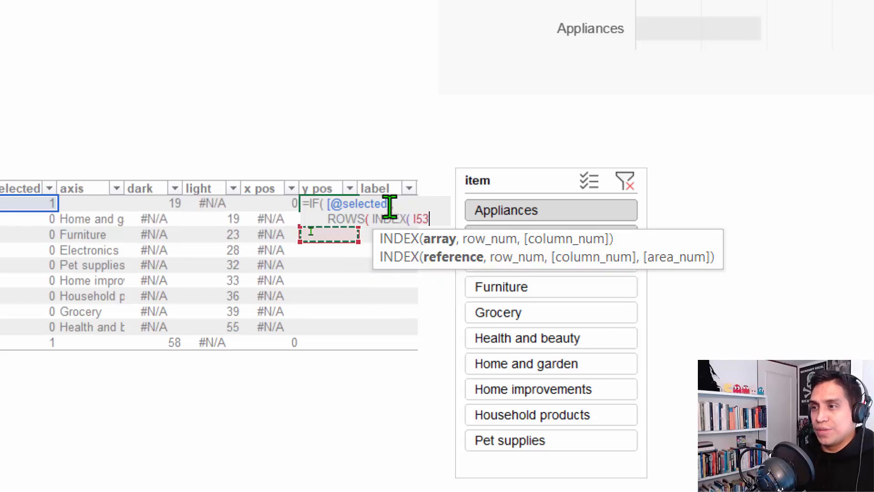
{"action": "key", "text": "ctrl+space"}
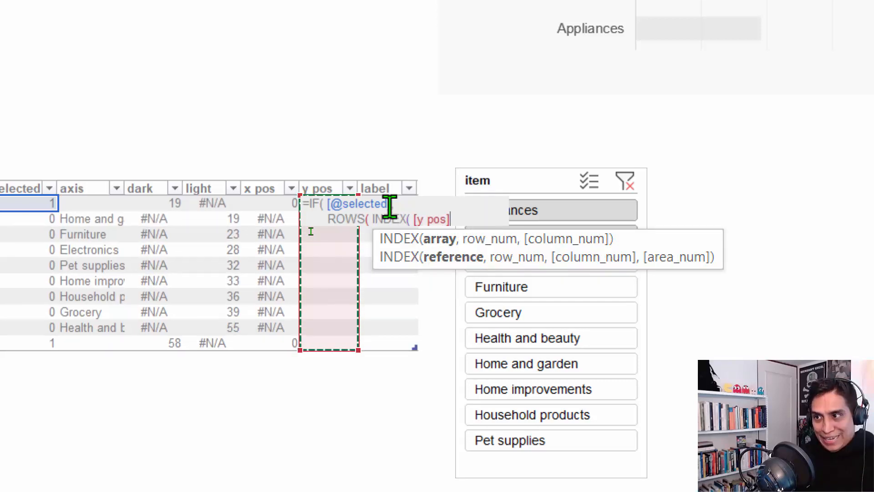
{"action": "type", "text": ", 1 ):"}
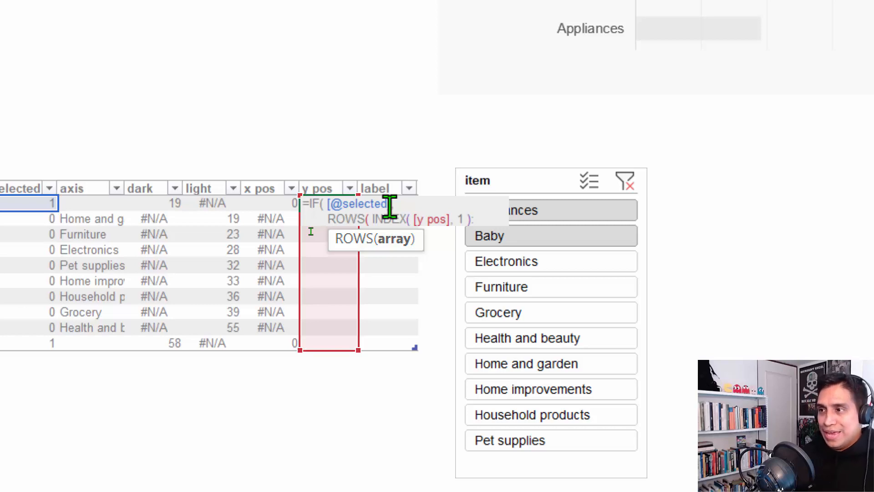
Complete ROWS(INDEX([y pos],1):[@[y pos]]) with NA() as the false result and commit the column
{"action": "key", "text": "Left"}
{"action": "key", "text": "Right"}
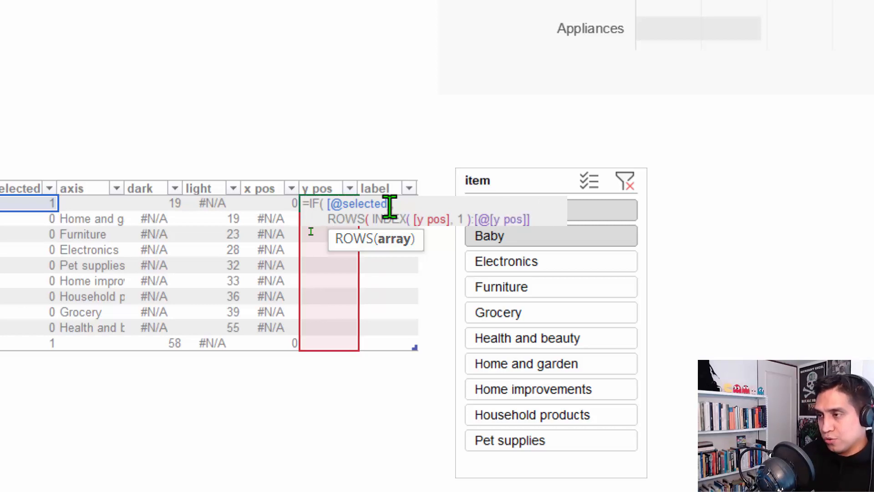
{"action": "type", "text": "),"}
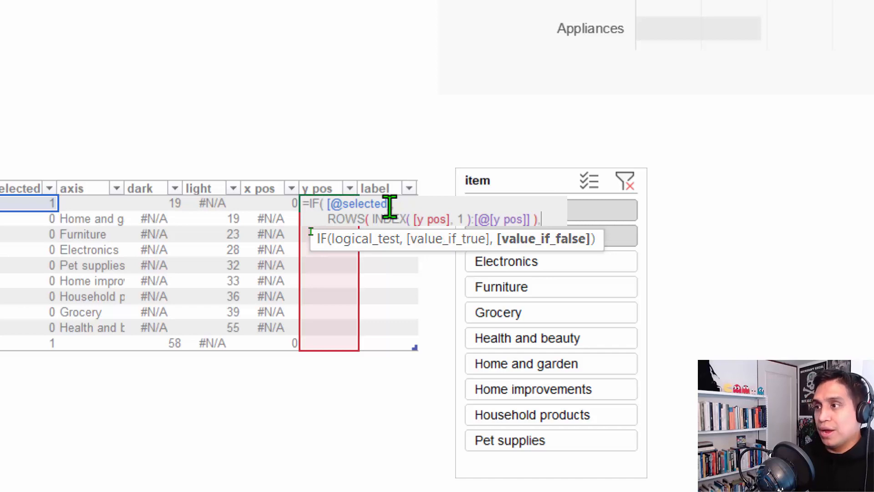
{"action": "key", "text": "alt+Return"}
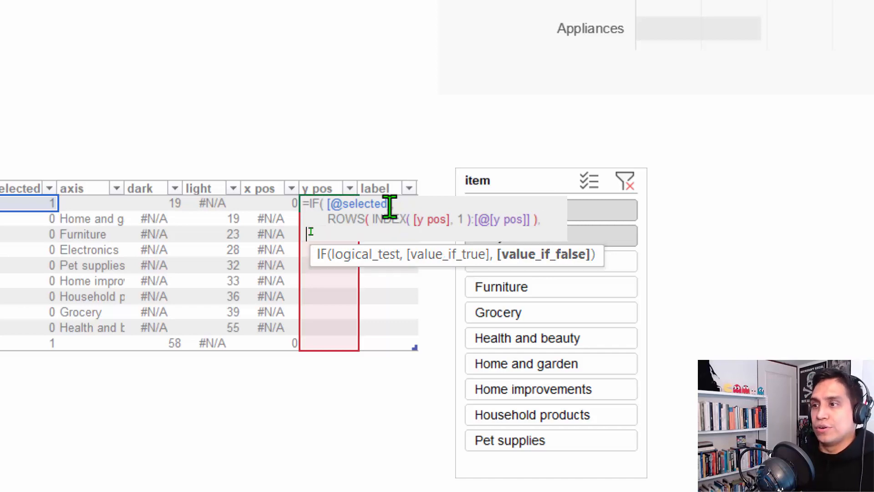
{"action": "type", "text": "NA()"}
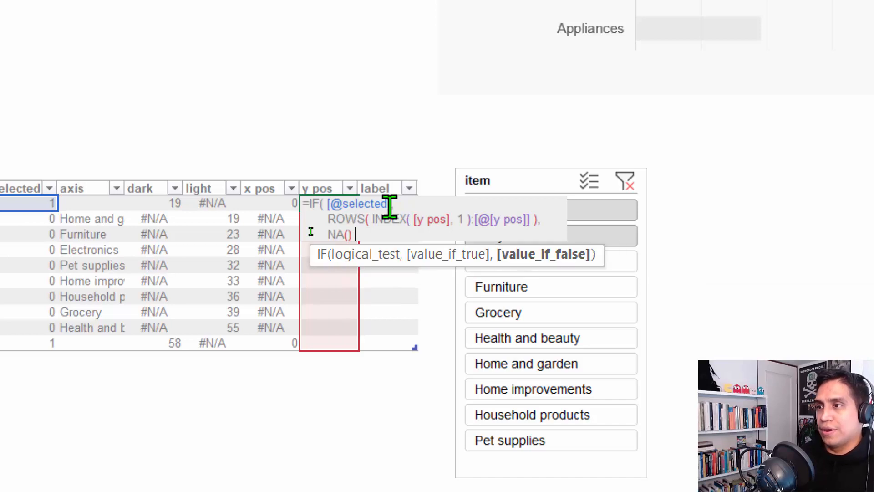
{"action": "key", "text": "ctrl+Return"}
{"action": "key", "text": "Return"}
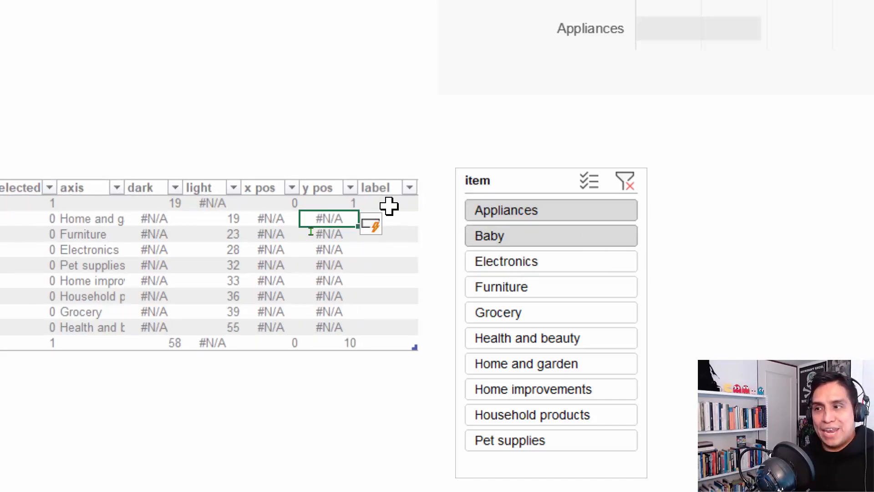
Clear the slicer filter to check y pos runs 1–10, then reselect Appliances and Baby
{"action": "left_click", "coordinate": [627, 186]}
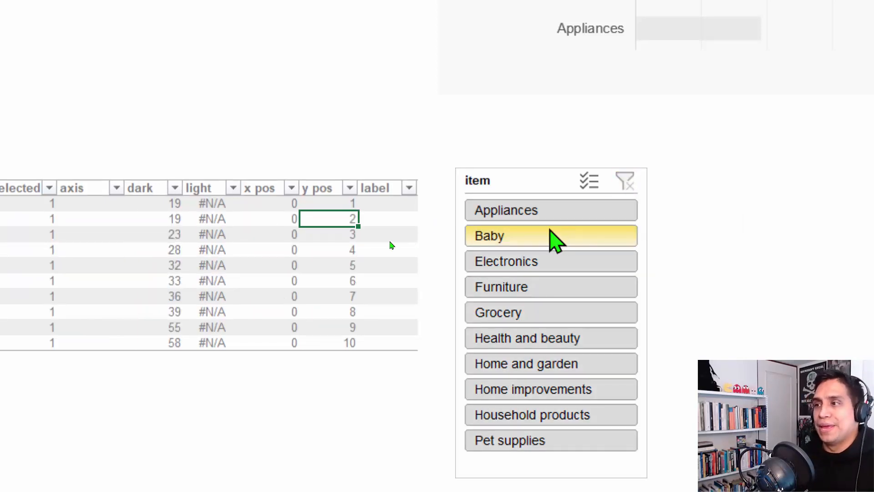
{"action": "left_click", "coordinate": [549, 211]}
{"action": "left_click_drag", "start_coordinate": [549, 237], "coordinate": [546, 239]}
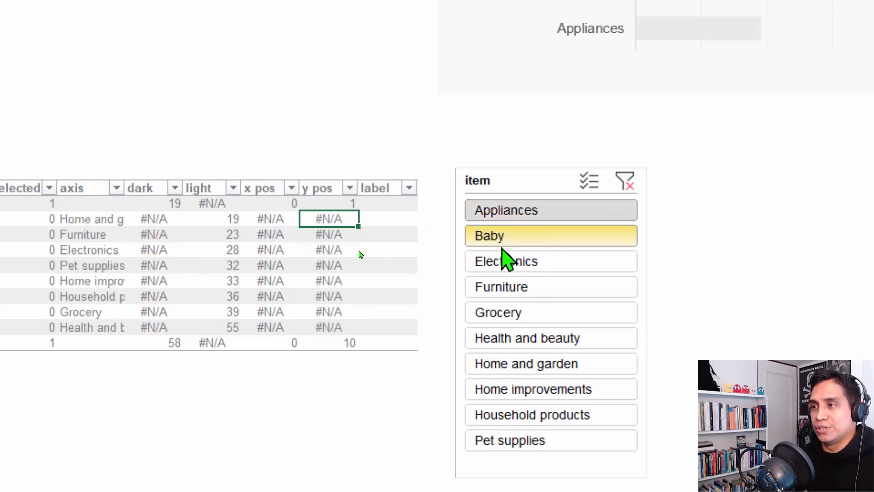
{"action": "left_click", "coordinate": [403, 202]}
{"action": "key", "text": "Left"}
{"action": "key", "text": "Left"}
{"action": "key", "text": "F2"}
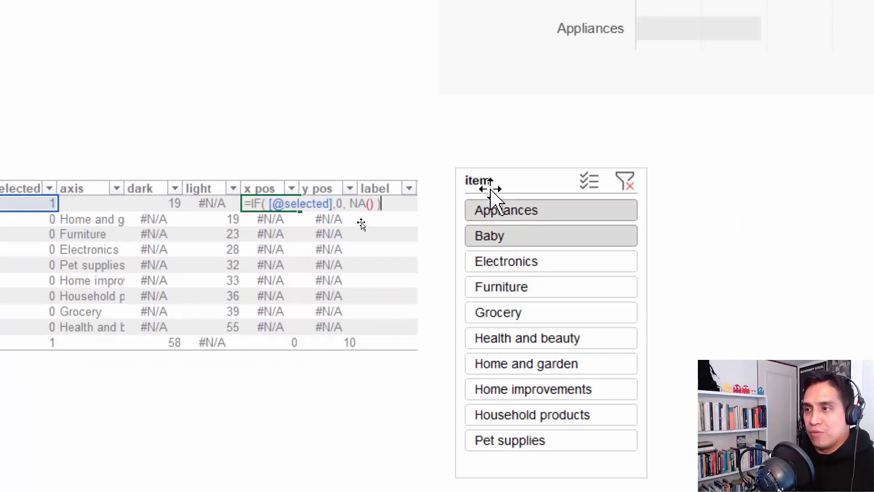
{"action": "key", "text": "shift+Home"}
{"action": "key", "text": "ctrl+c"}
{"action": "key", "text": "Escape"}
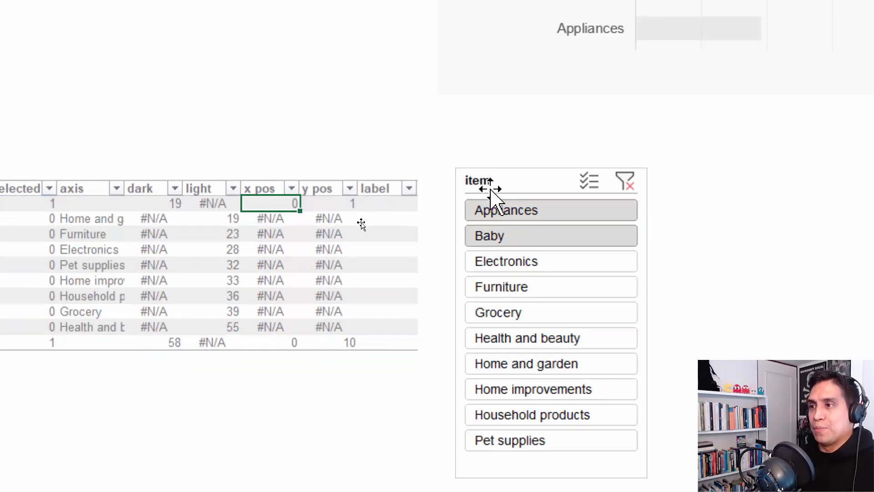
{"action": "key", "text": "Right"}
{"action": "key", "text": "Right"}
{"action": "key", "text": "F2"}
{"action": "key", "text": "ctrl+v"}
{"action": "key", "text": "Left"}
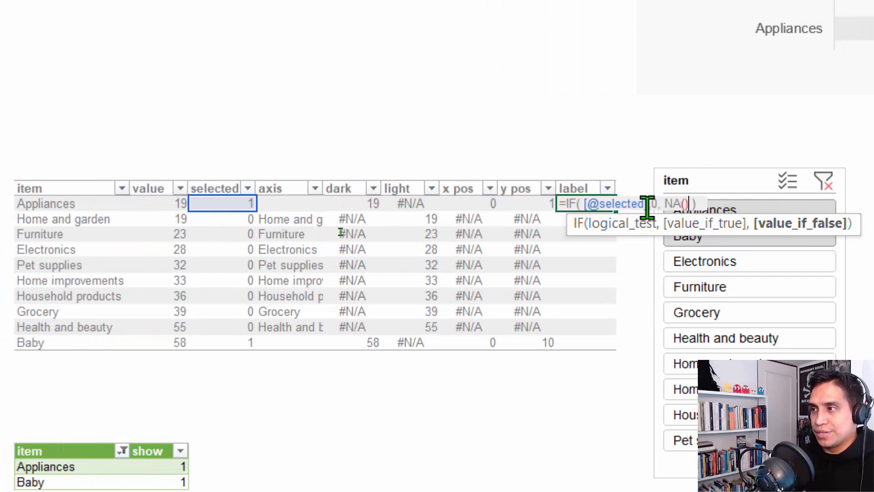
{"action": "left_click", "coordinate": [650, 204]}
{"action": "type", "text": "0"}
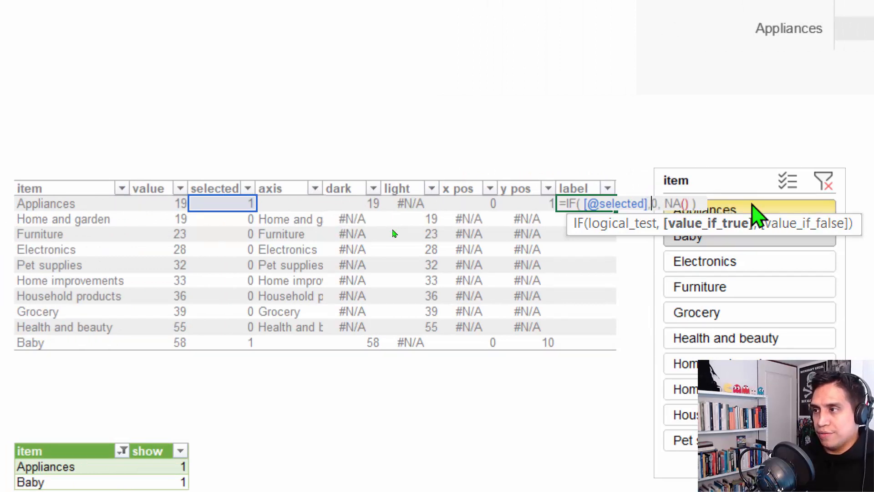
{"action": "key", "text": "BackSpace"}
{"action": "key", "text": "Left"}
{"action": "key", "text": "Left"}
{"action": "key", "text": "Left"}
{"action": "key", "text": "Left"}
{"action": "key", "text": "Left"}
{"action": "key", "text": "Left"}
{"action": "key", "text": "Left"}
{"action": "key", "text": "Left"}
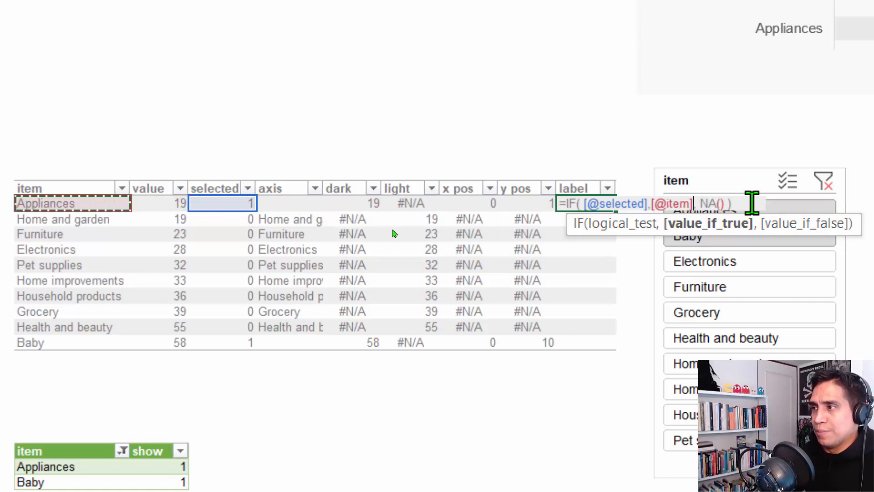
{"action": "left_click", "coordinate": [718, 204]}
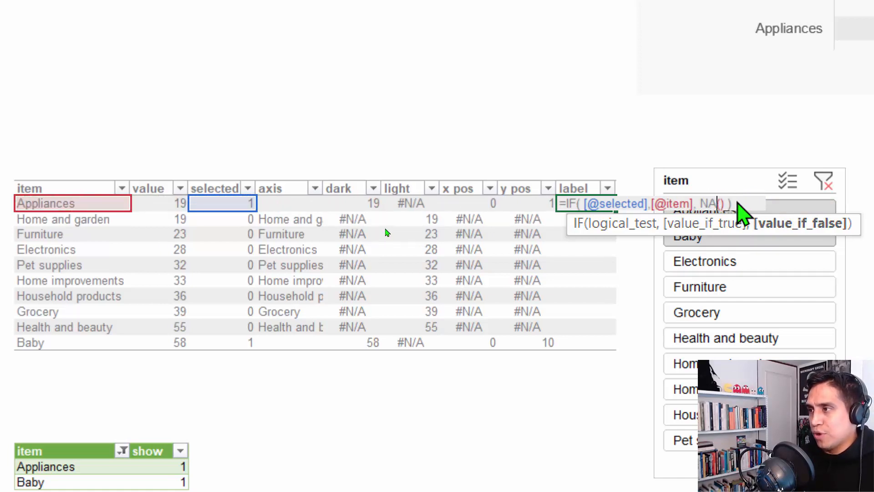
{"action": "key", "text": "Delete"}
{"action": "key", "text": "BackSpace"}
{"action": "key", "text": "BackSpace"}
{"action": "key", "text": "BackSpace"}
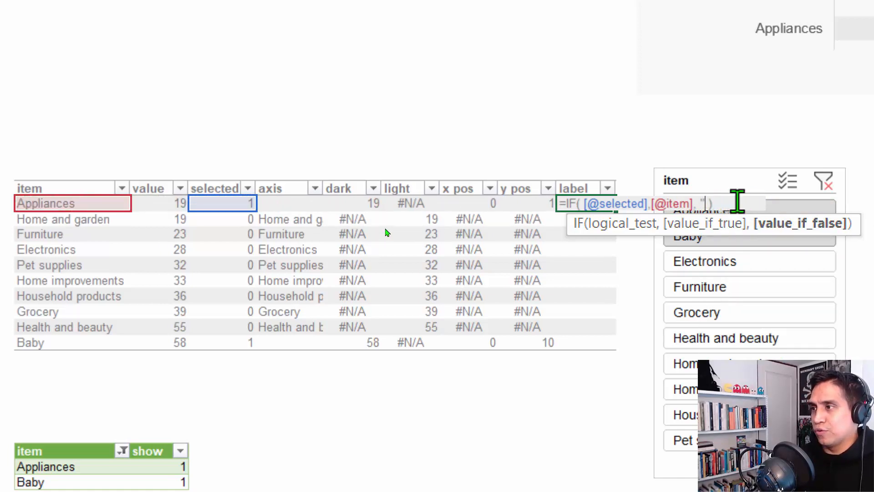
{"action": "type", "text": "\""}
{"action": "key", "text": "ctrl+Return"}
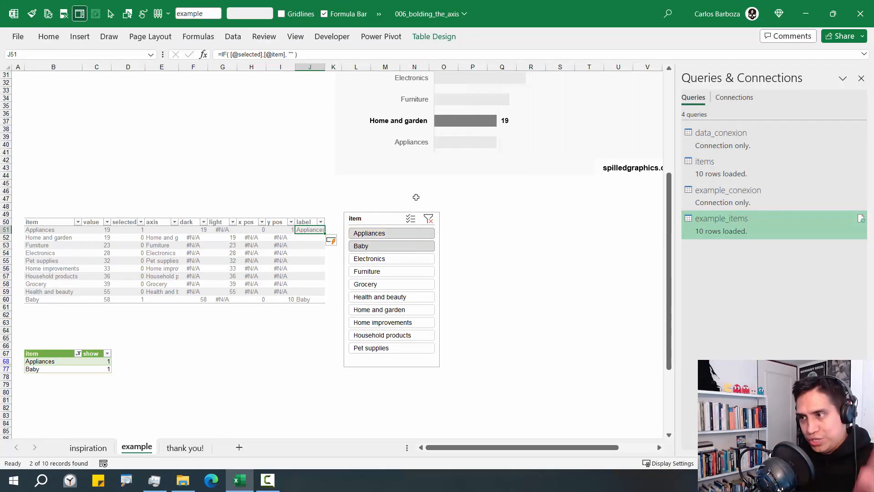
Clear the item slicer filter, move the slicer right, and close Queries & Connections
{"action": "left_click", "coordinate": [425, 220]}
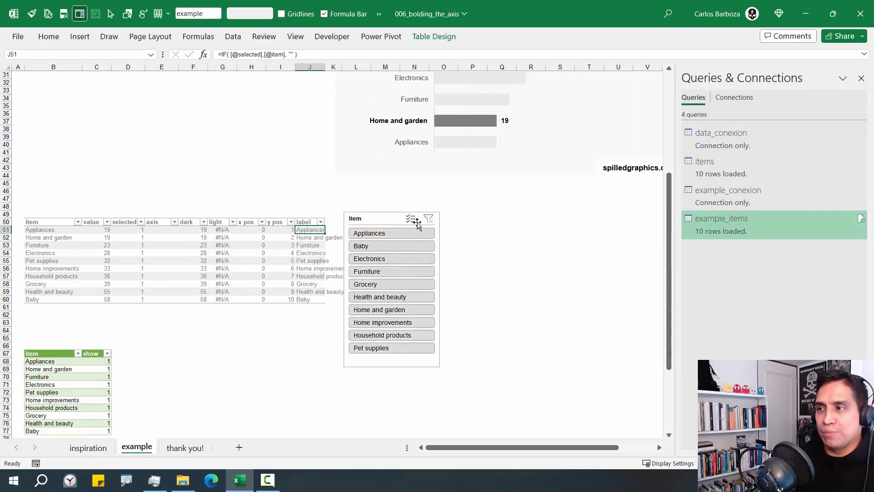
{"action": "left_click_drag", "start_coordinate": [361, 228], "coordinate": [709, 218]}
{"action": "left_click", "coordinate": [861, 78]}
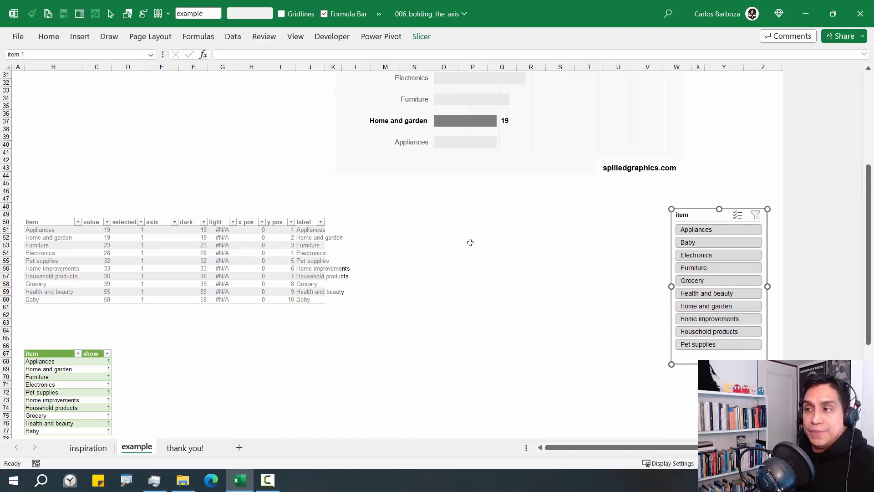
{"action": "left_click", "coordinate": [385, 234]}
{"action": "scroll", "coordinate": [518, 224], "scroll_direction": "up", "scroll_amount": 8}
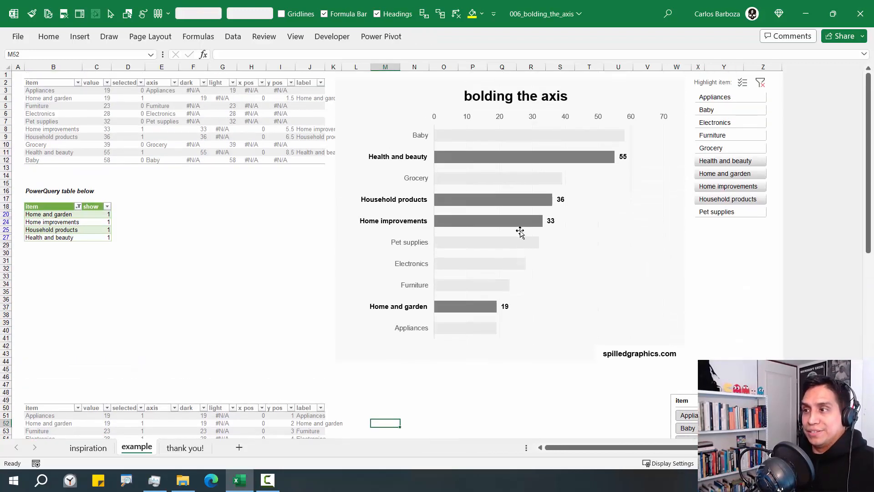
{"action": "scroll", "coordinate": [519, 231], "scroll_direction": "down", "scroll_amount": 4}
{"action": "scroll", "coordinate": [513, 301], "scroll_direction": "down", "scroll_amount": 5}
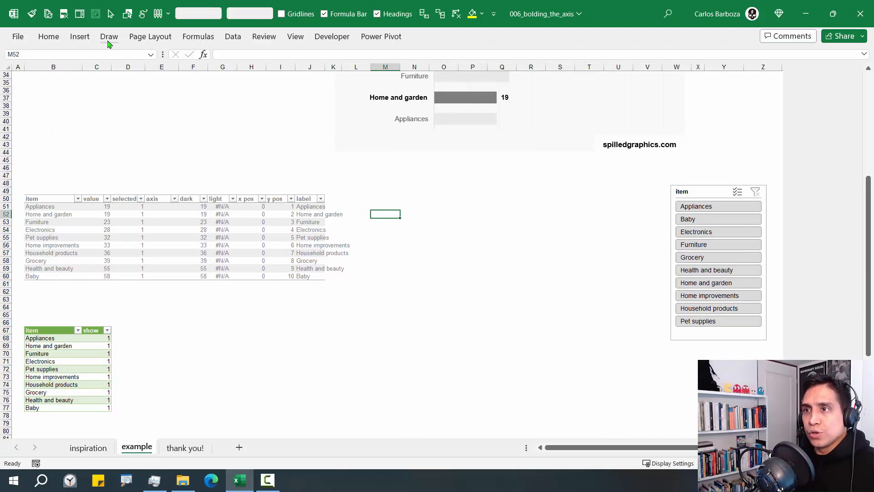
Insert an empty 2-D line chart between the helper table and slicer, and make it taller
{"action": "left_click", "coordinate": [80, 37]}
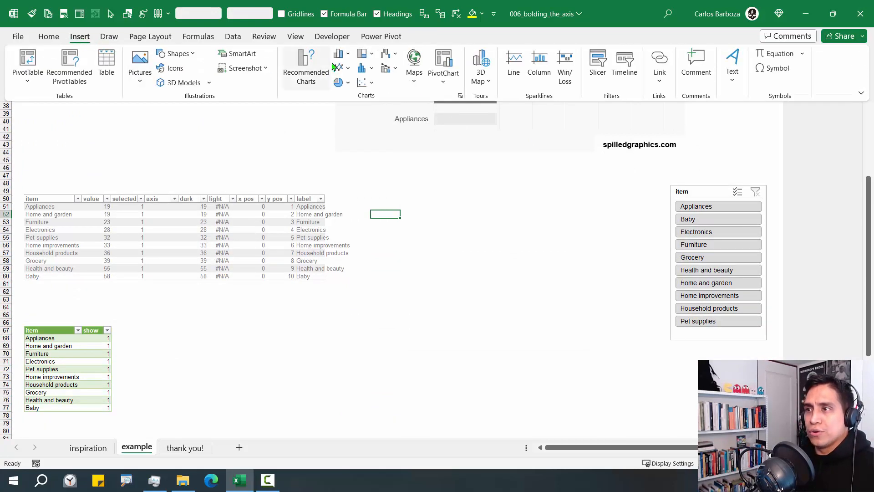
{"action": "left_click", "coordinate": [340, 68]}
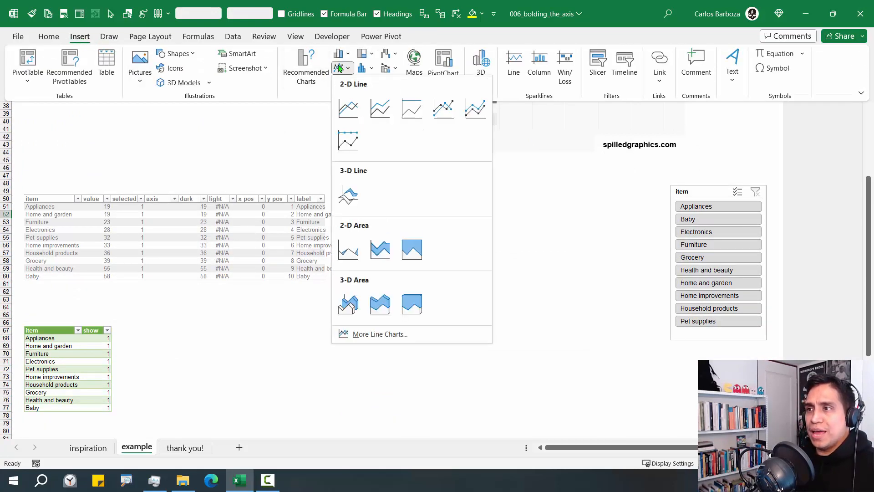
{"action": "left_click", "coordinate": [349, 108]}
{"action": "left_click_drag", "start_coordinate": [371, 182], "coordinate": [479, 177]}
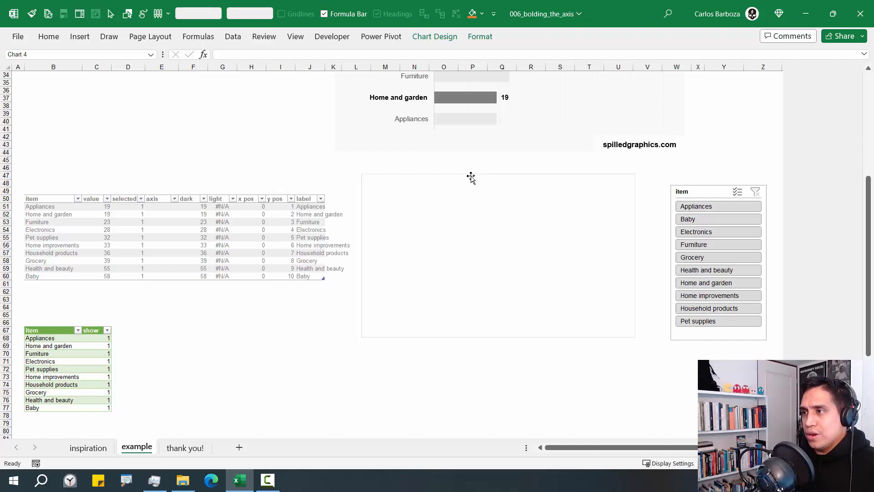
{"action": "left_click_drag", "start_coordinate": [510, 371], "coordinate": [556, 396]}
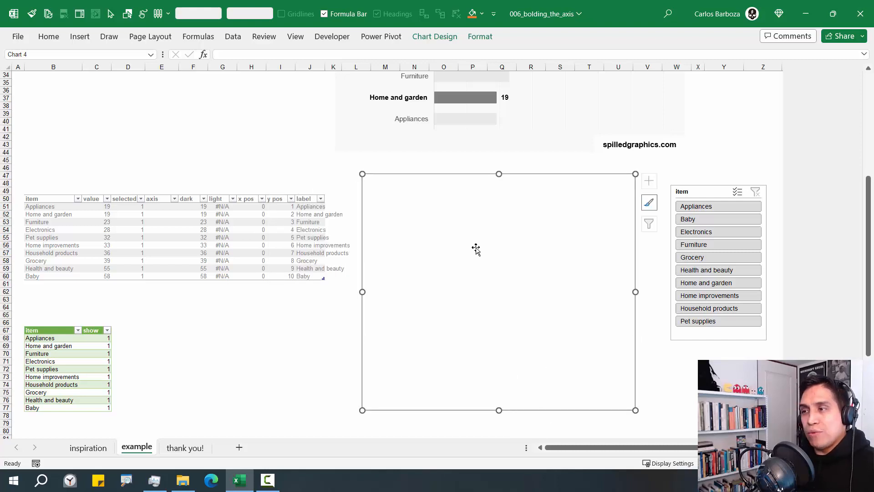
Select the empty chart and bring up its size settings on the Format ribbon
{"action": "left_click", "coordinate": [259, 349]}
{"action": "left_click", "coordinate": [389, 191]}
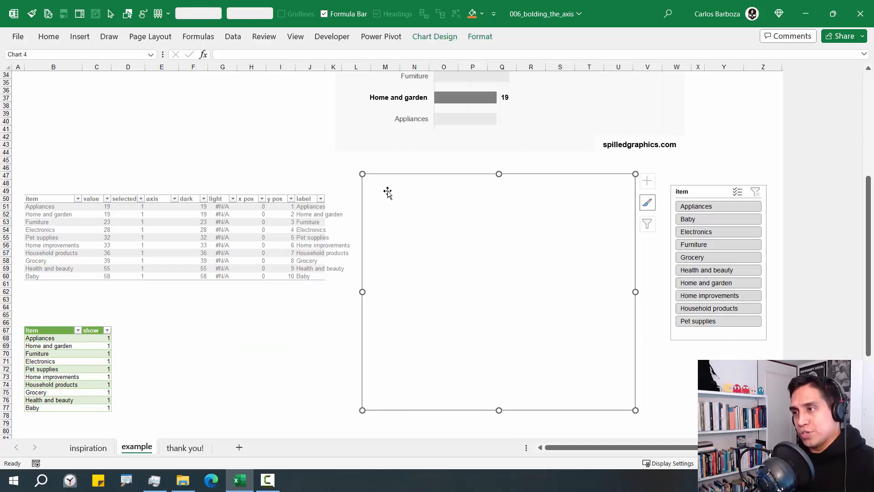
{"action": "left_click", "coordinate": [475, 42]}
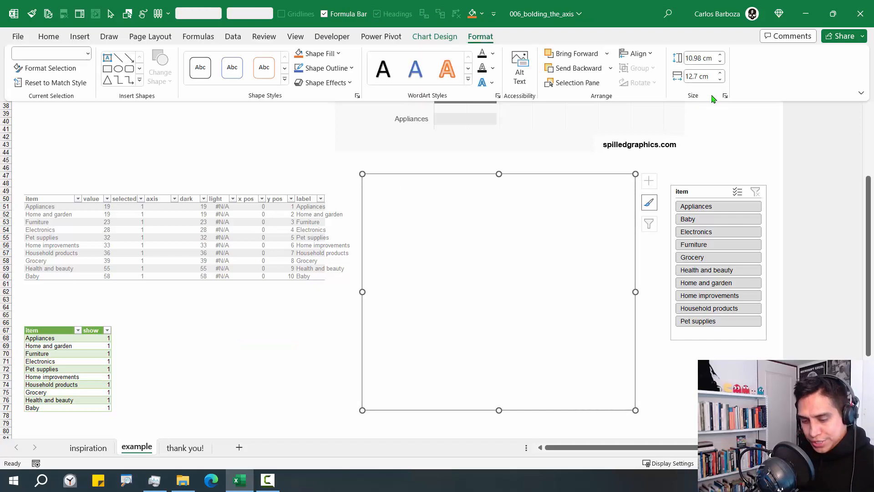
{"action": "mouse_move", "coordinate": [668, 45]}
{"action": "left_mouse_down"}
{"action": "mouse_move", "coordinate": [741, 104]}
{"action": "mouse_move", "coordinate": [763, 65]}
{"action": "left_mouse_up"}
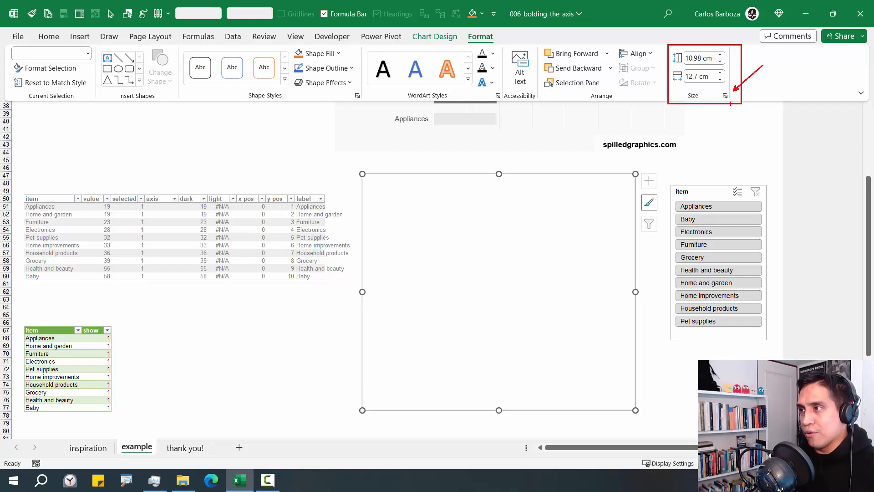
{"action": "key", "text": "Escape"}
{"action": "left_click", "coordinate": [480, 42]}
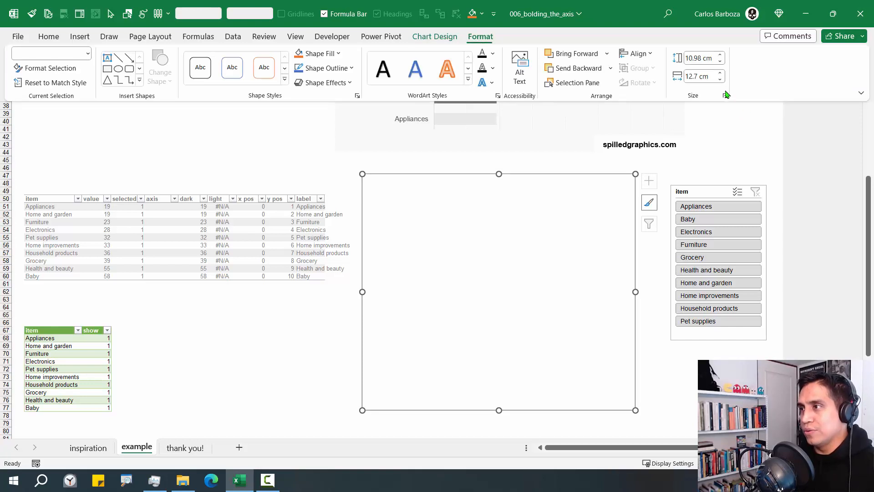
In the chart's Size & Properties, choose 'Don't move or size with cells'
{"action": "left_click", "coordinate": [725, 96]}
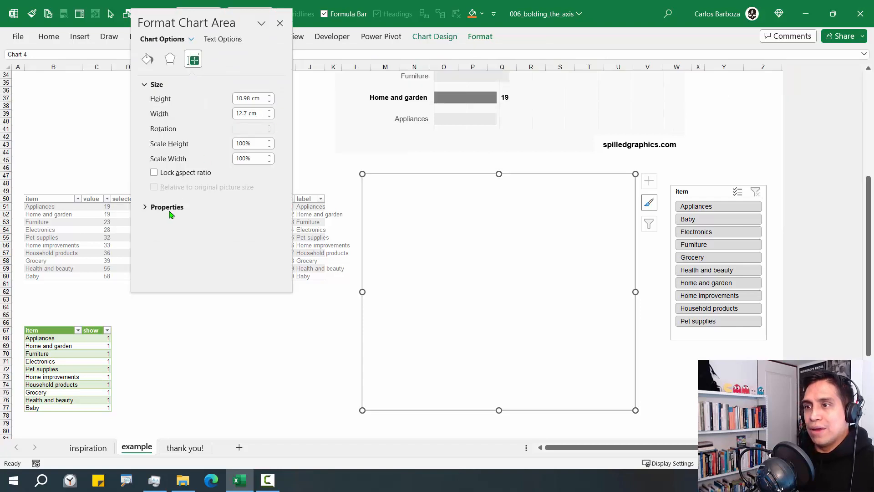
{"action": "left_click", "coordinate": [154, 207]}
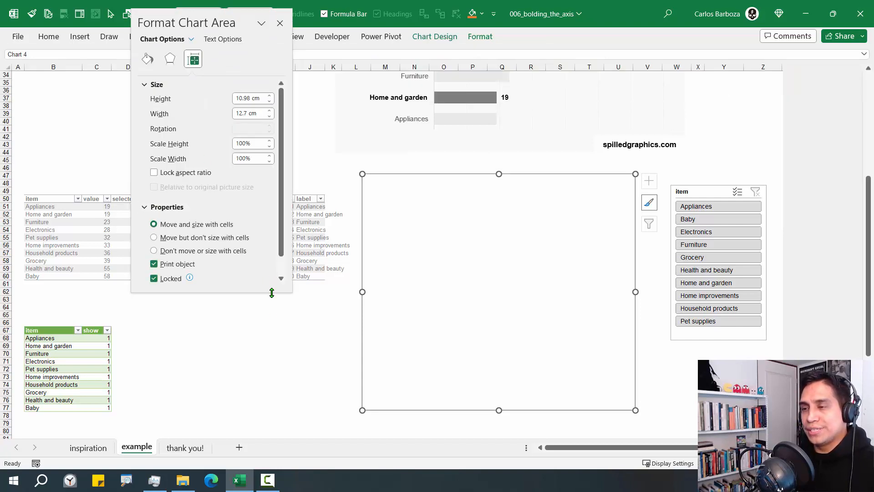
{"action": "left_click_drag", "start_coordinate": [271, 292], "coordinate": [271, 348]}
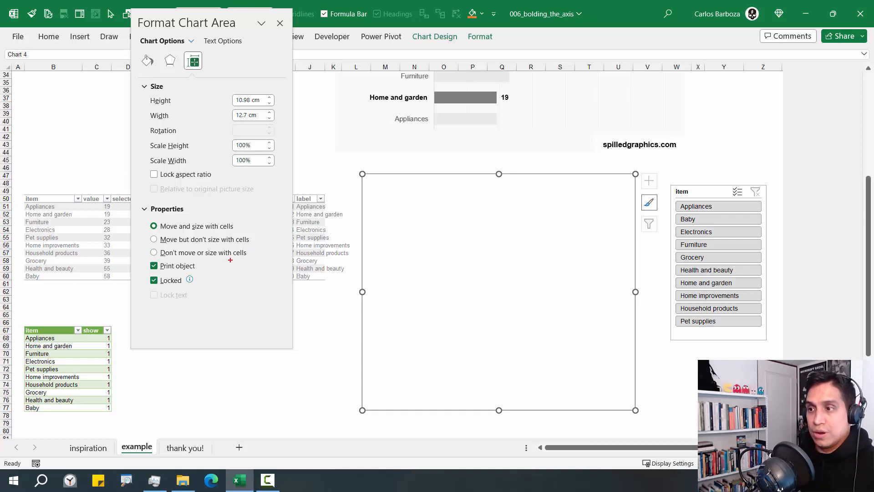
{"action": "left_click_drag", "start_coordinate": [251, 252], "coordinate": [286, 222]}
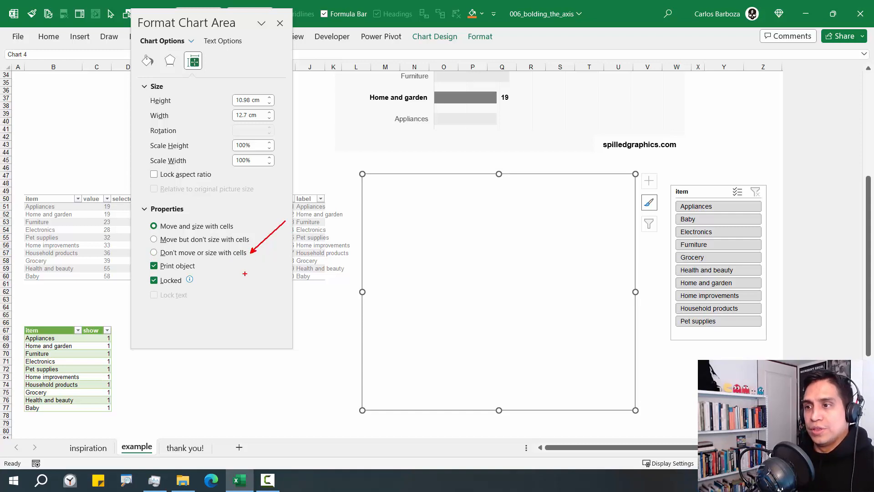
{"action": "key", "text": "Escape"}
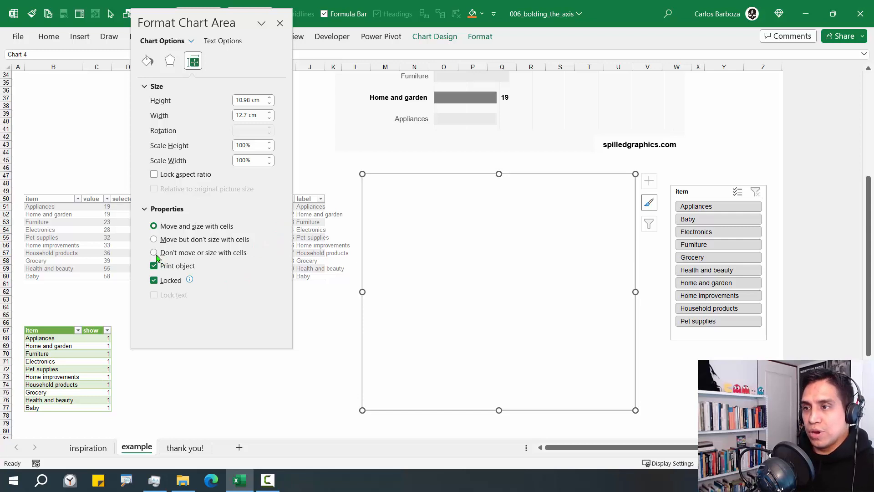
{"action": "left_click", "coordinate": [154, 252]}
{"action": "left_click", "coordinate": [279, 23]}
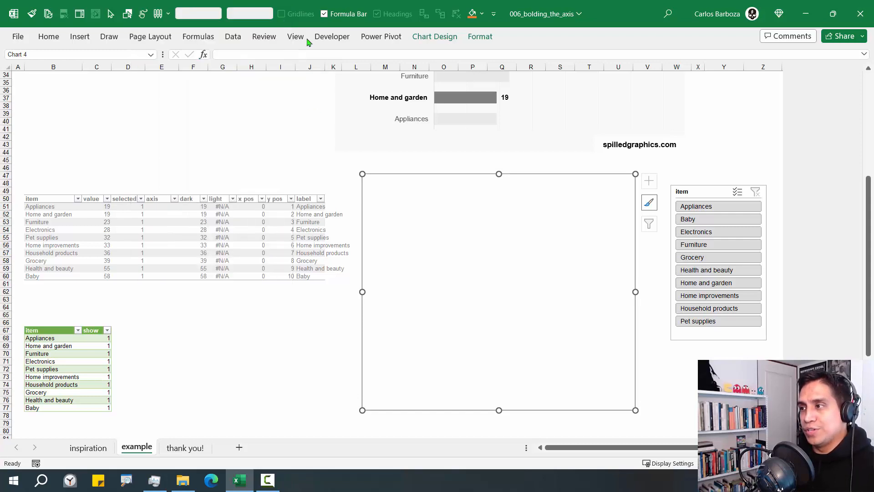
{"action": "left_click_drag", "start_coordinate": [706, 209], "coordinate": [713, 249]}
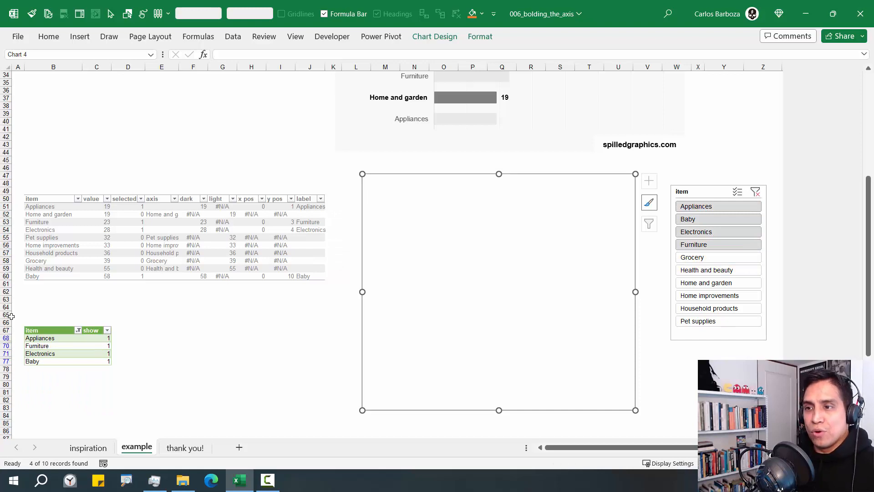
{"action": "left_click_drag", "start_coordinate": [10, 315], "coordinate": [27, 400]}
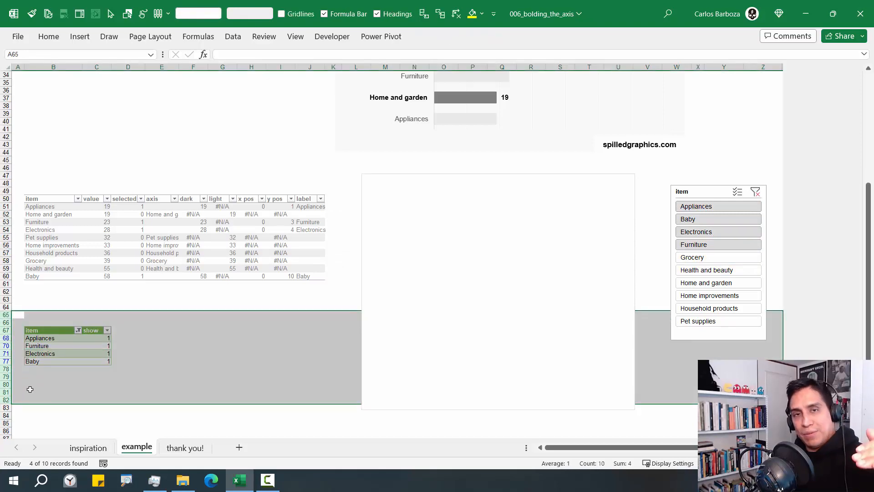
{"action": "left_click", "coordinate": [397, 293]}
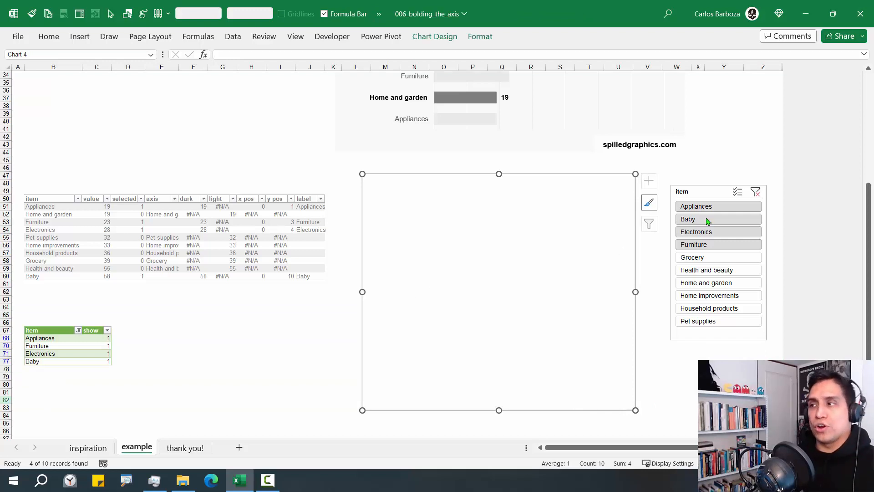
{"action": "left_click", "coordinate": [755, 193]}
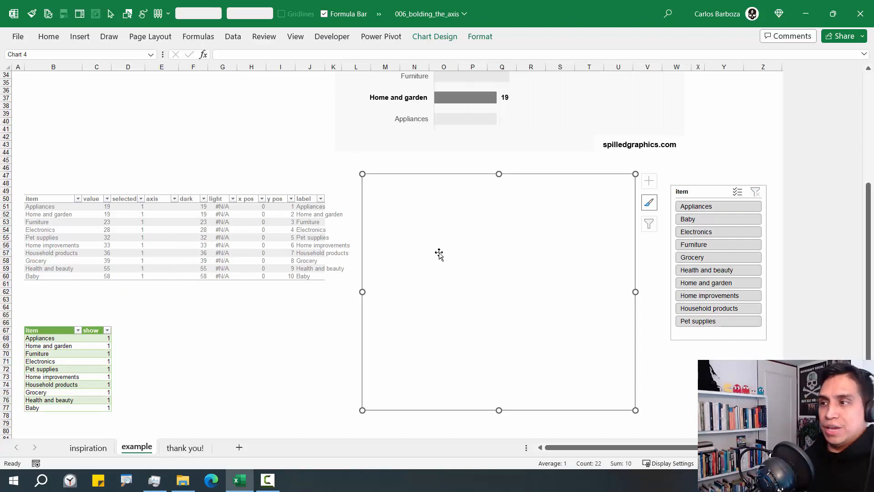
Add a series named from F50 with values F51:F60 to the chart
{"action": "right_click", "coordinate": [483, 250]}
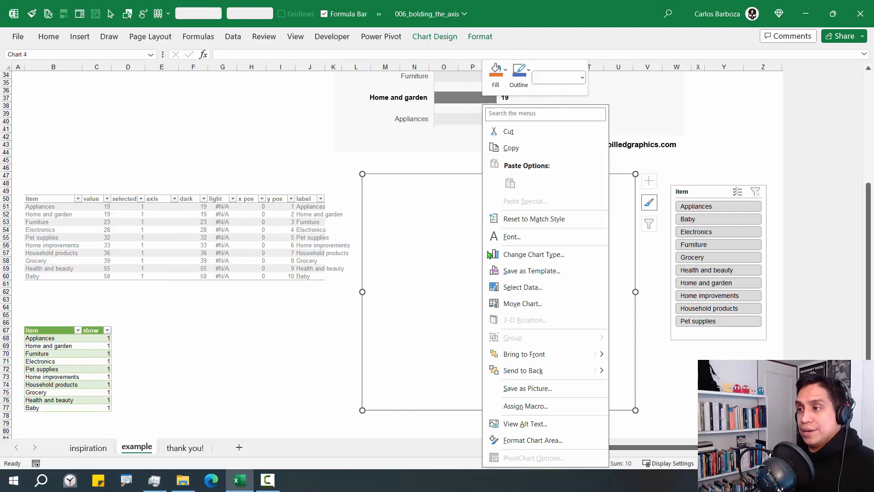
{"action": "left_click", "coordinate": [515, 287]}
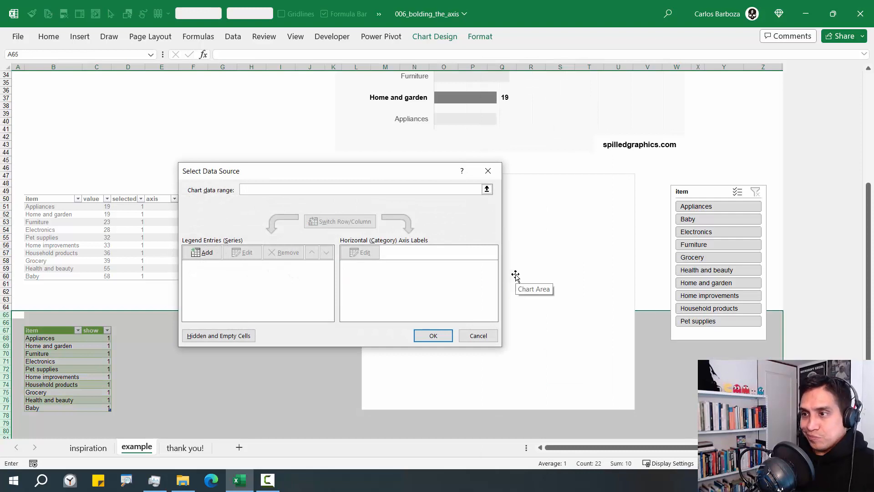
{"action": "left_click", "coordinate": [202, 252]}
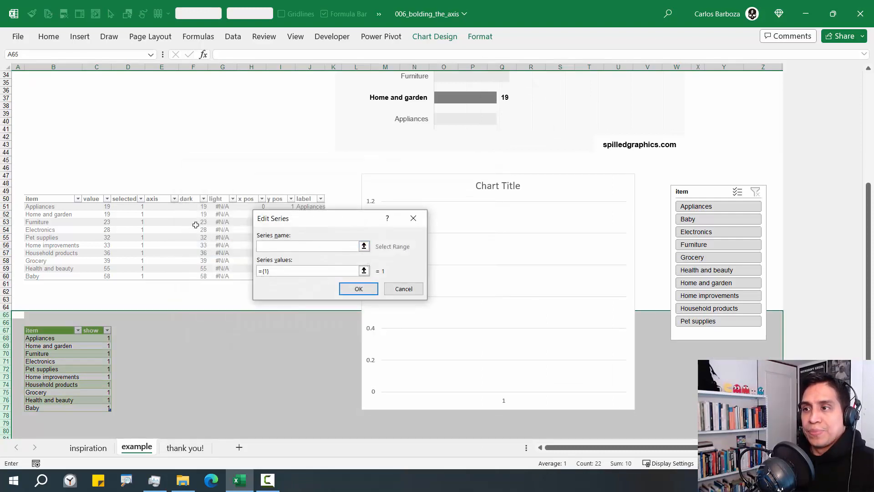
{"action": "left_click", "coordinate": [191, 199]}
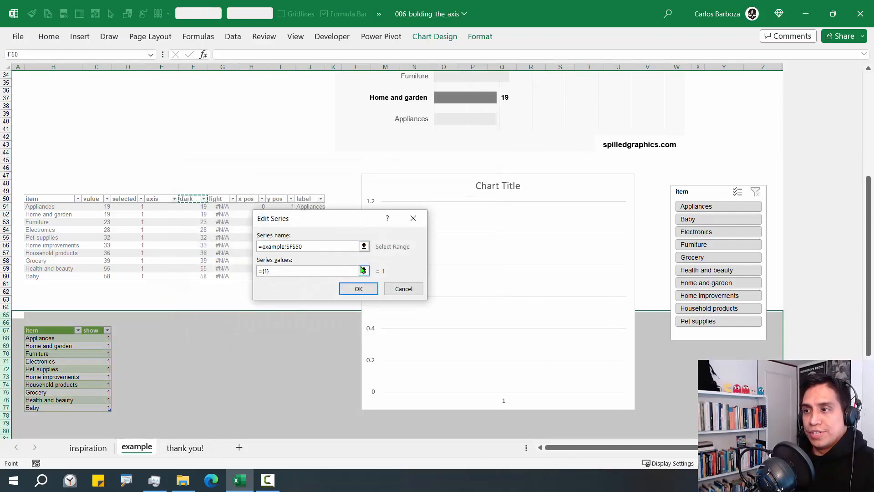
{"action": "left_click_drag", "start_coordinate": [351, 223], "coordinate": [400, 214]}
{"action": "left_click", "coordinate": [413, 262]}
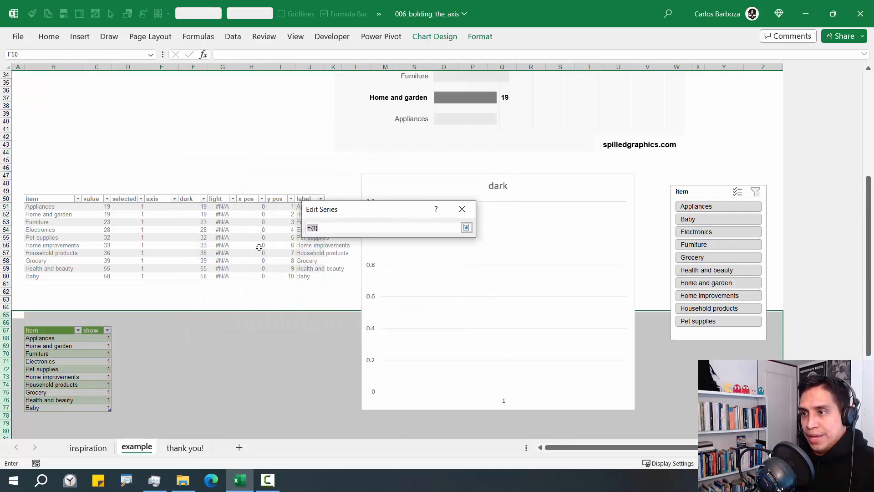
{"action": "left_click", "coordinate": [197, 195]}
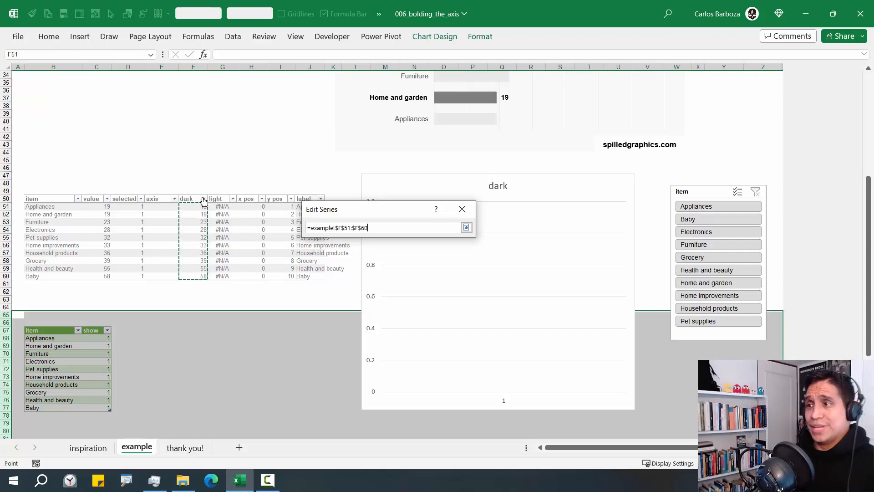
{"action": "left_click", "coordinate": [466, 227]}
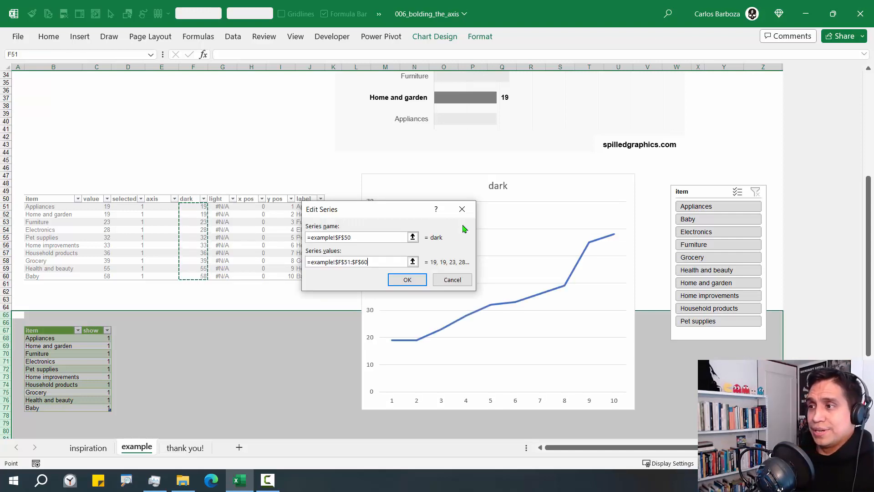
{"action": "left_click", "coordinate": [410, 280]}
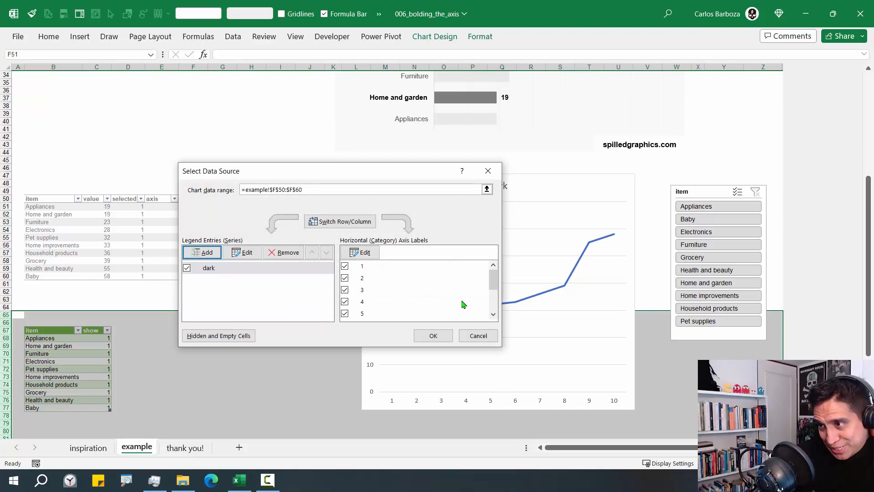
{"action": "left_click", "coordinate": [445, 336]}
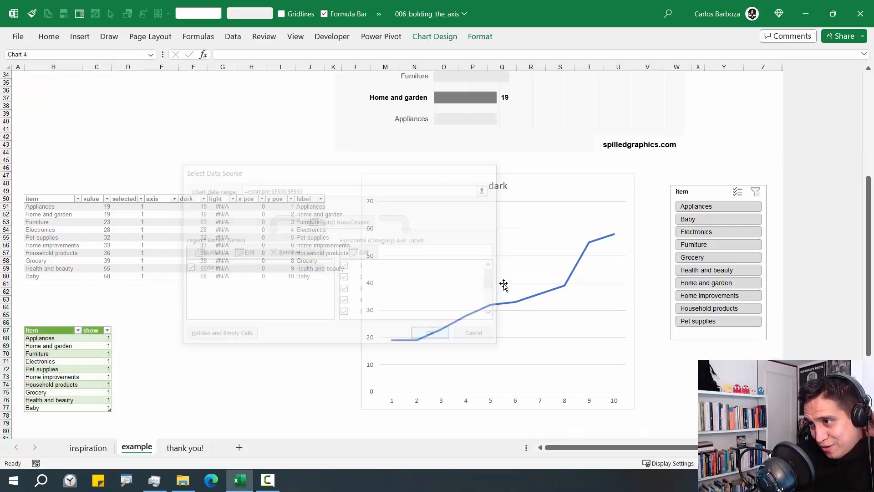
Change the chart type to Clustered Bar and reopen its data source
{"action": "right_click", "coordinate": [565, 187]}
{"action": "left_click", "coordinate": [613, 256]}
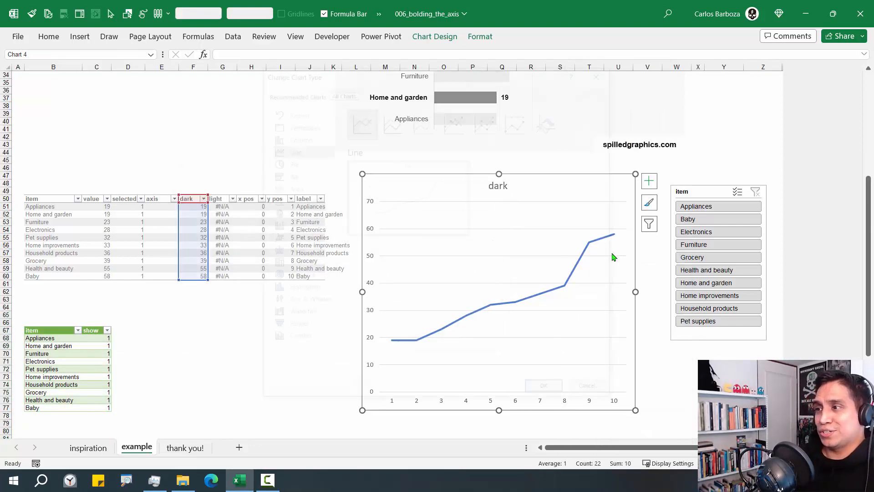
{"action": "left_click", "coordinate": [298, 175]}
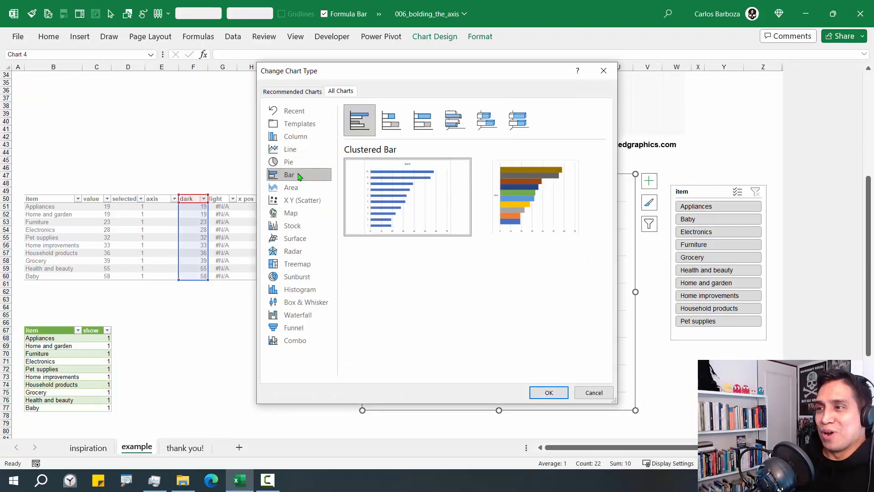
{"action": "left_click", "coordinate": [541, 391]}
{"action": "right_click", "coordinate": [547, 249]}
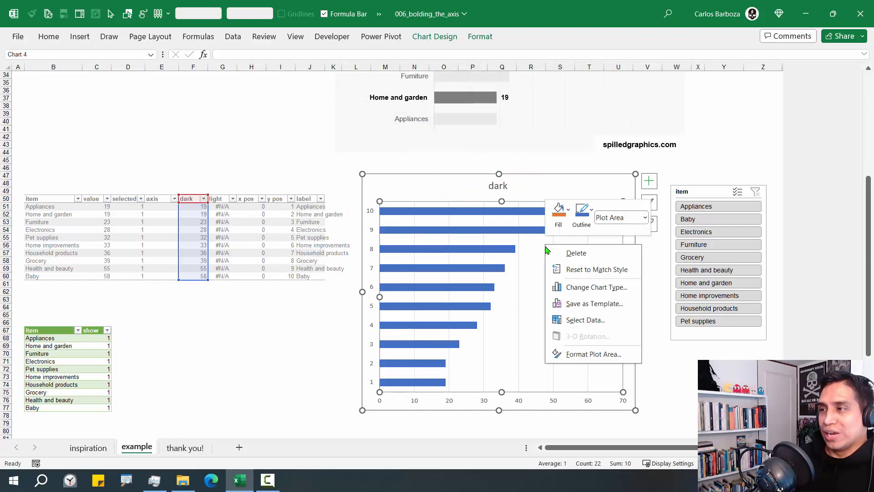
{"action": "left_click", "coordinate": [585, 320]}
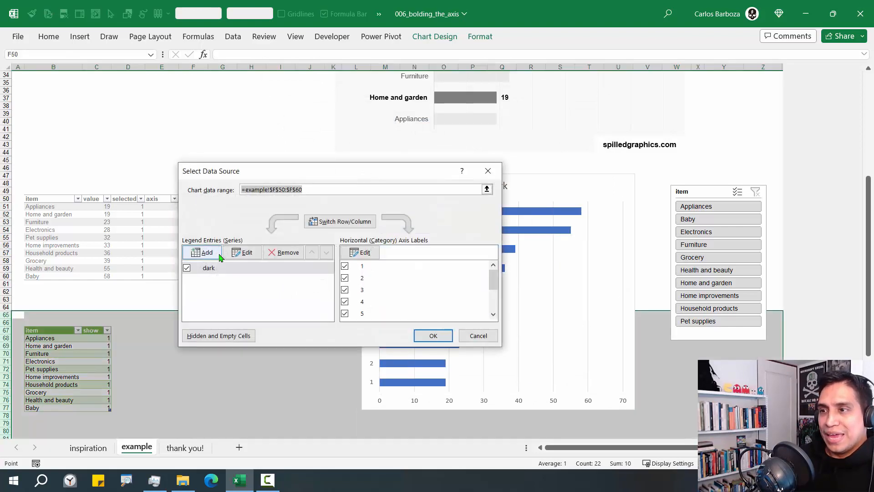
Add a second series named from the light header with values G51:G60
{"action": "left_click", "coordinate": [216, 254]}
{"action": "left_click_drag", "start_coordinate": [302, 216], "coordinate": [426, 210]}
{"action": "left_click", "coordinate": [228, 200]}
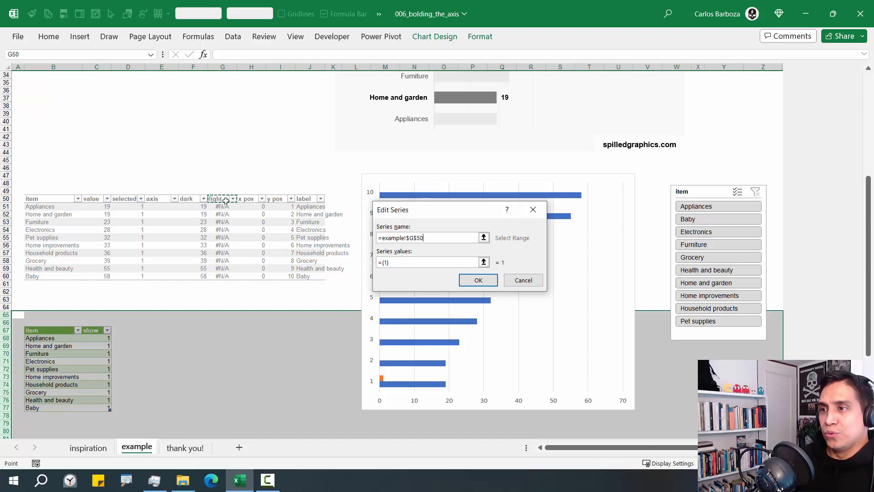
{"action": "left_click", "coordinate": [483, 264]}
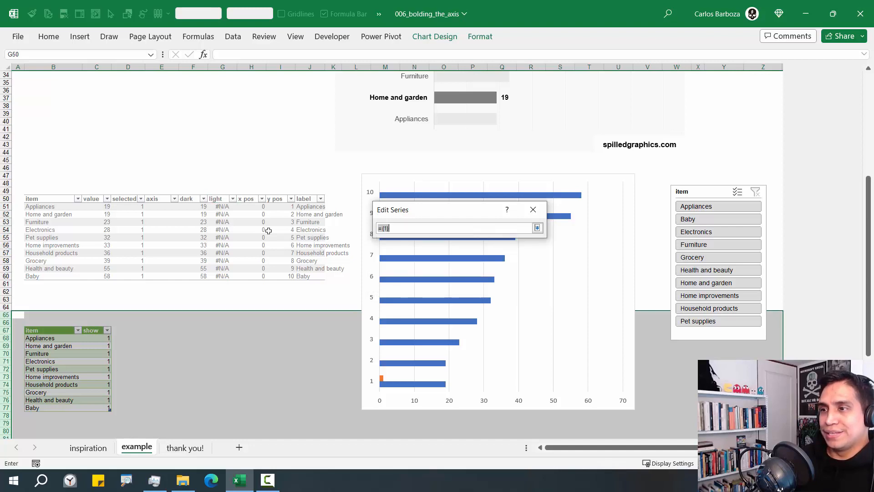
{"action": "left_click", "coordinate": [220, 195]}
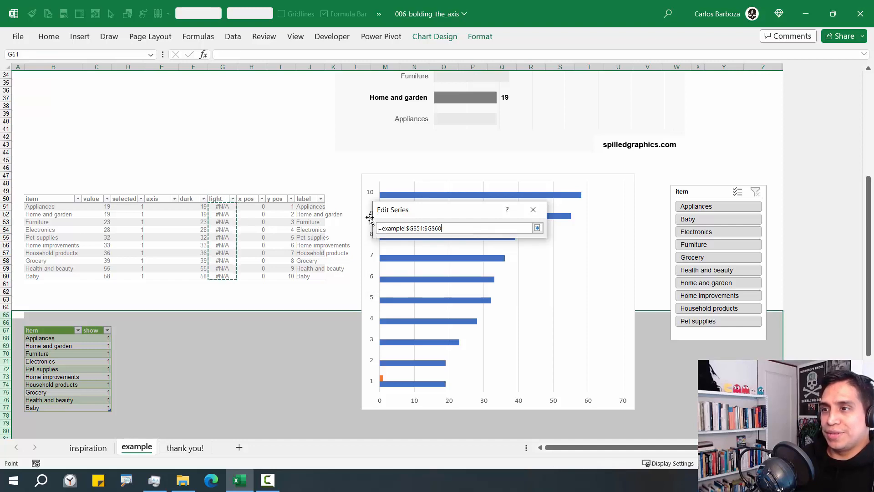
{"action": "left_click", "coordinate": [537, 228]}
{"action": "left_click", "coordinate": [491, 281]}
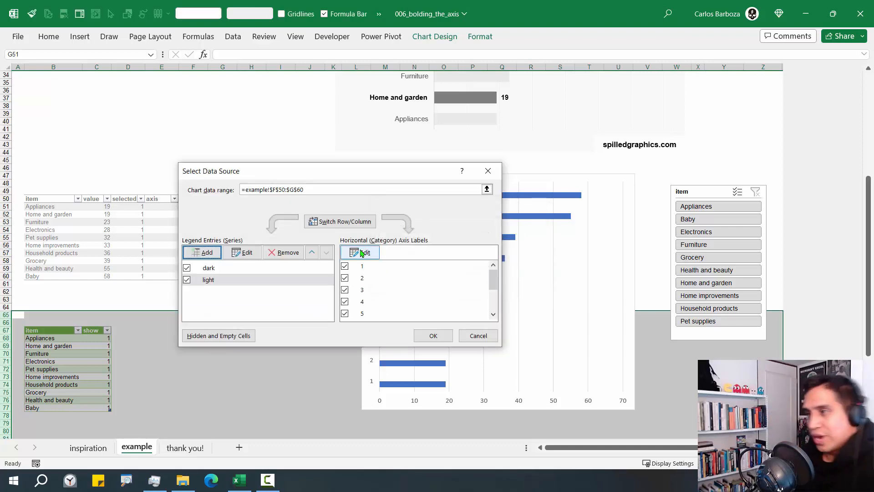
Set the category axis labels to E51:E60, then select Appliances, Baby and Electronics in the slicer
{"action": "left_click_drag", "start_coordinate": [396, 177], "coordinate": [555, 178]}
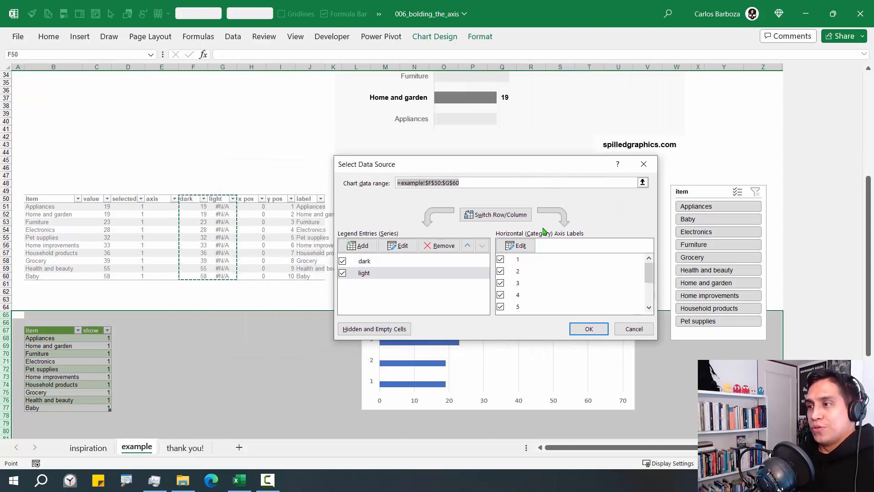
{"action": "left_click", "coordinate": [520, 252]}
{"action": "left_click", "coordinate": [160, 194]}
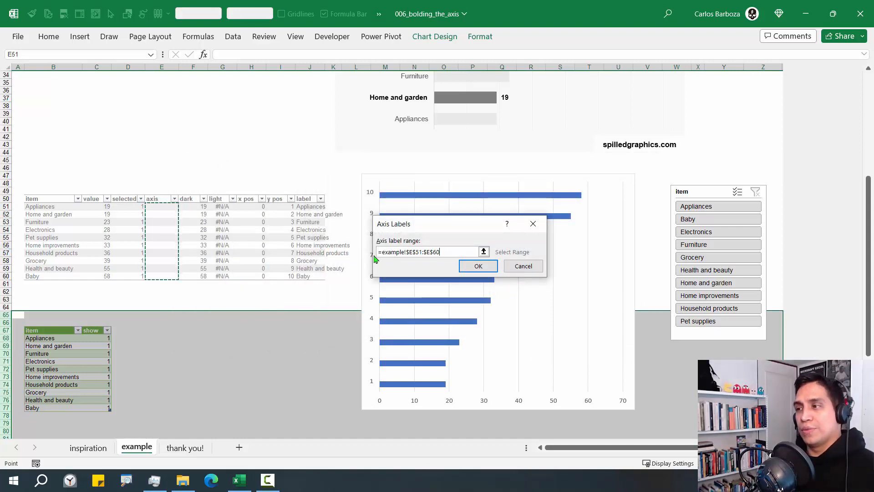
{"action": "left_click", "coordinate": [478, 267]}
{"action": "left_click", "coordinate": [579, 334]}
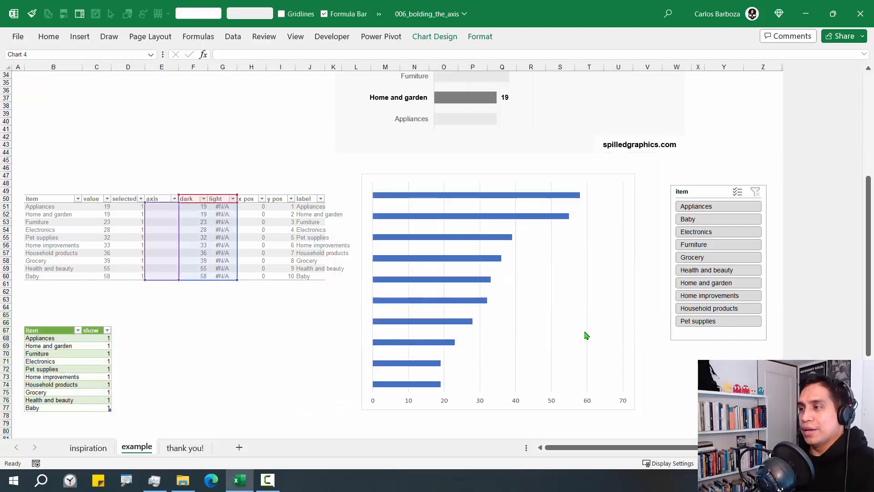
{"action": "mouse_move", "coordinate": [716, 227]}
{"action": "left_mouse_down"}
{"action": "mouse_move", "coordinate": [723, 245]}
{"action": "mouse_move", "coordinate": [719, 233]}
{"action": "left_mouse_up"}
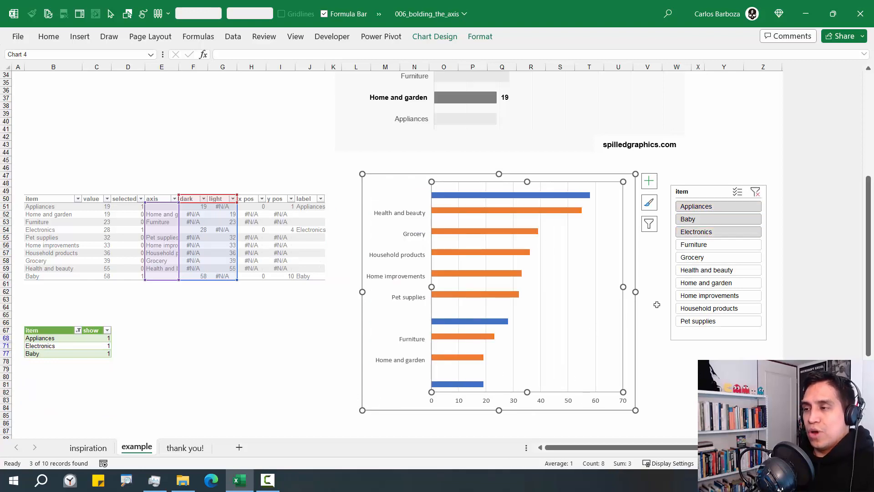
Set the data series overlap to 100% and gap width to 50%
{"action": "left_click", "coordinate": [440, 213]}
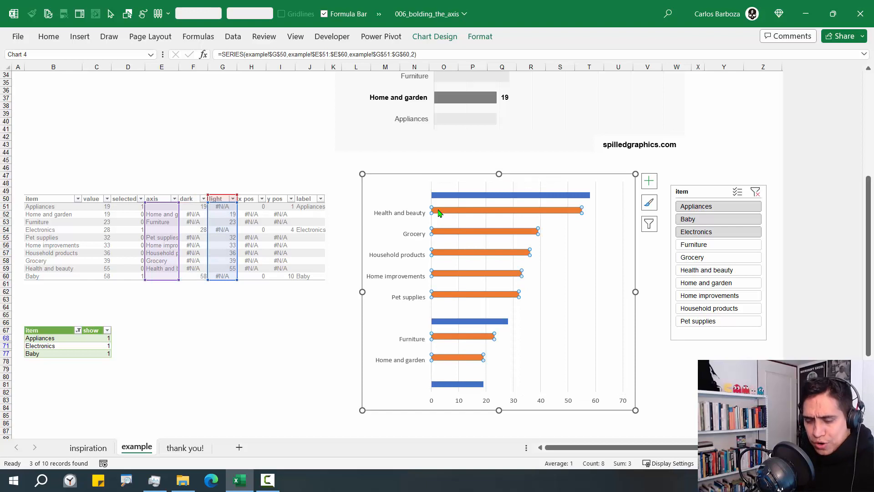
{"action": "double_click", "coordinate": [440, 214]}
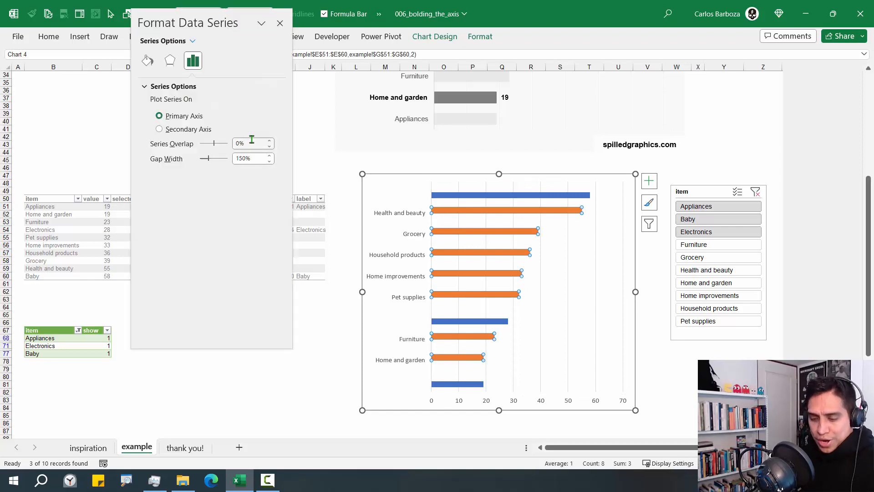
{"action": "left_click_drag", "start_coordinate": [244, 135], "coordinate": [277, 106]}
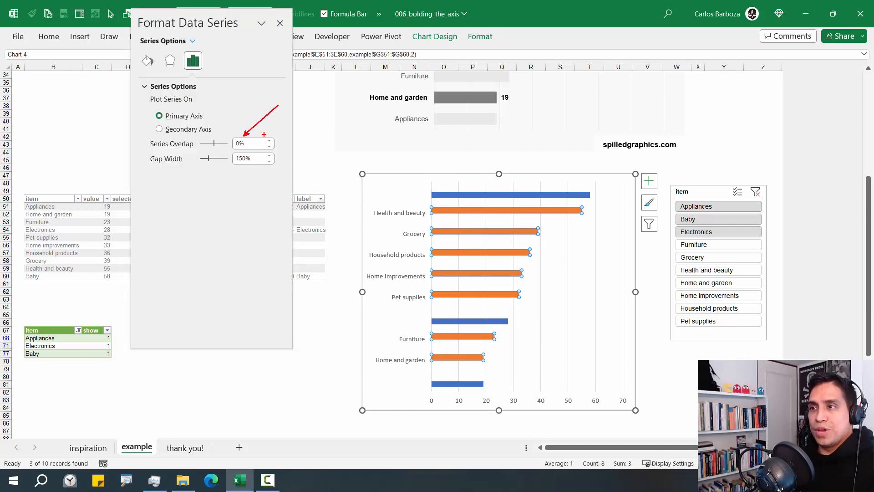
{"action": "left_click_drag", "start_coordinate": [240, 168], "coordinate": [232, 207]}
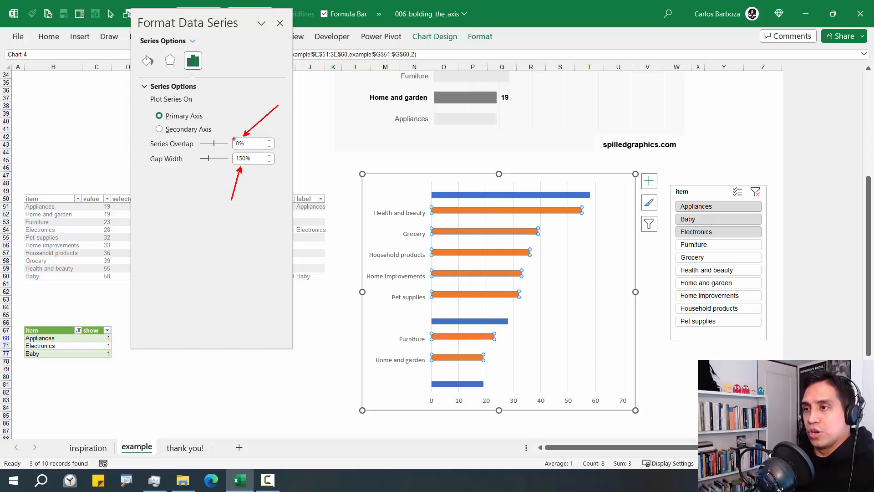
{"action": "key", "text": "Escape"}
{"action": "mouse_move", "coordinate": [214, 143]}
{"action": "left_mouse_down"}
{"action": "mouse_move", "coordinate": [237, 145]}
{"action": "mouse_move", "coordinate": [210, 163]}
{"action": "left_mouse_up"}
{"action": "left_click", "coordinate": [245, 160]}
{"action": "type", "text": "7"}
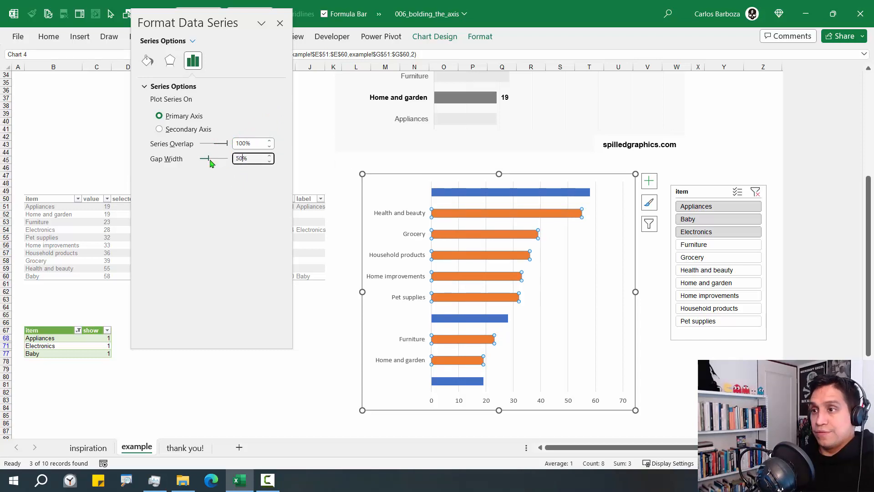
{"action": "key", "text": "Return"}
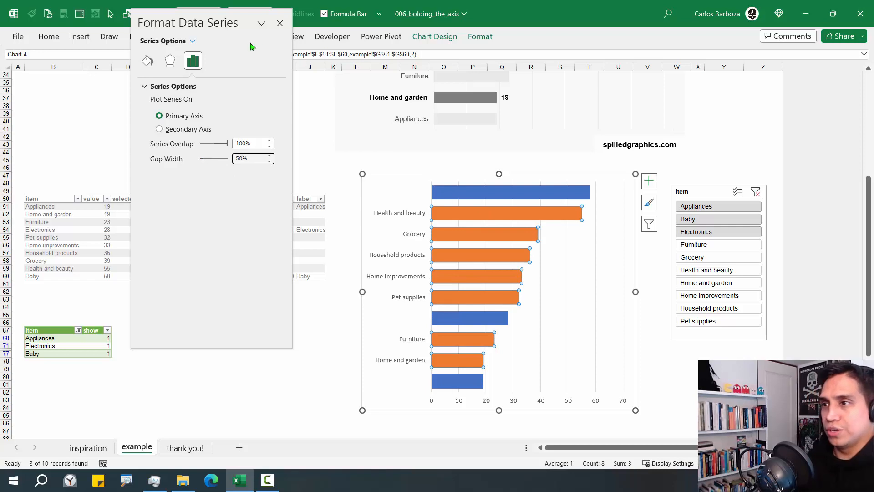
{"action": "left_click", "coordinate": [280, 23]}
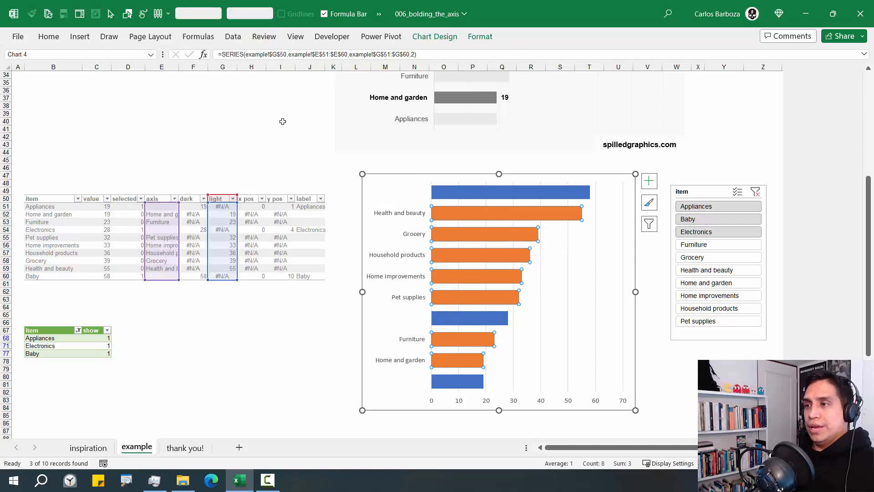
Recolour the light series bars with a pale grey fill
{"action": "left_click", "coordinate": [311, 148]}
{"action": "left_click", "coordinate": [411, 176]}
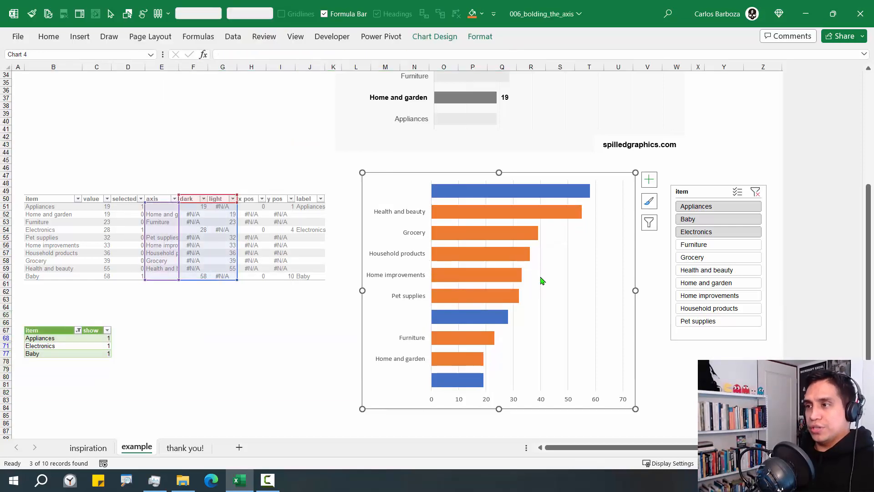
{"action": "left_click", "coordinate": [478, 218]}
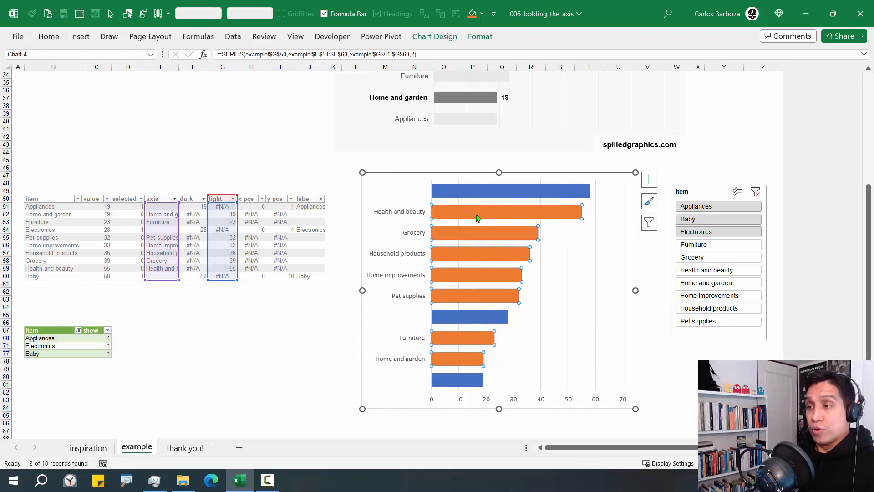
{"action": "right_click", "coordinate": [478, 218]}
{"action": "left_click", "coordinate": [492, 182]}
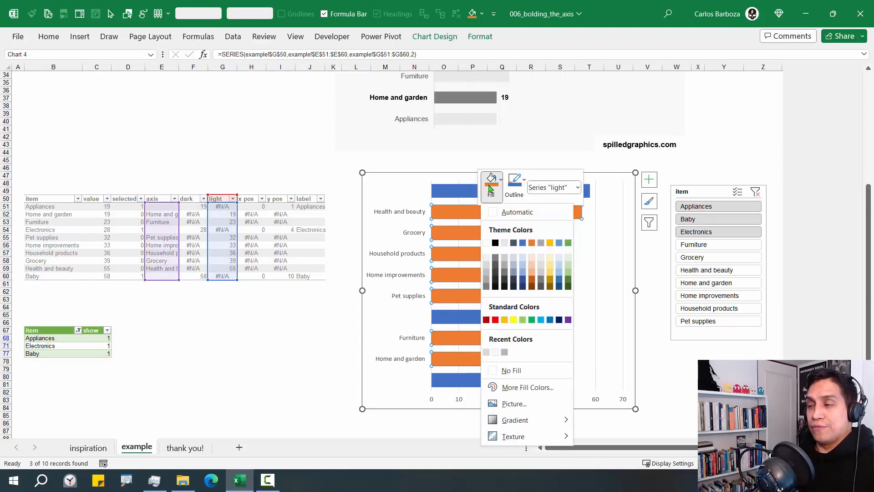
{"action": "left_click", "coordinate": [487, 259]}
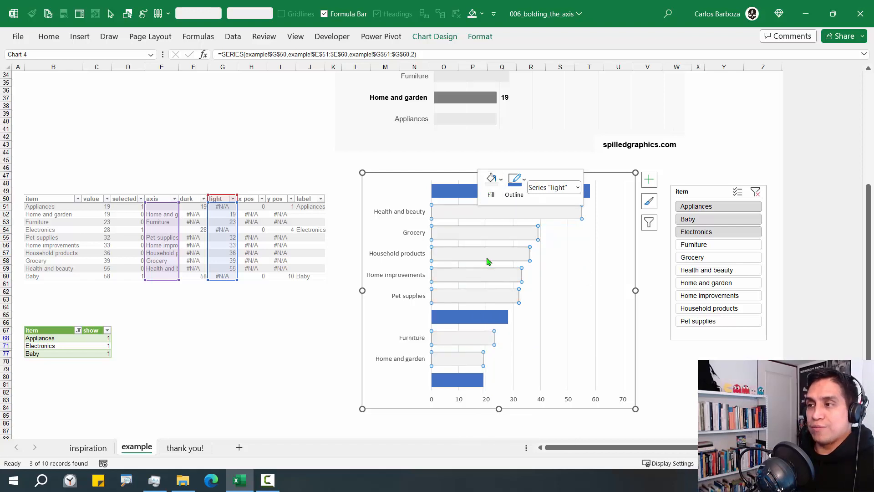
{"action": "left_click", "coordinate": [464, 194]}
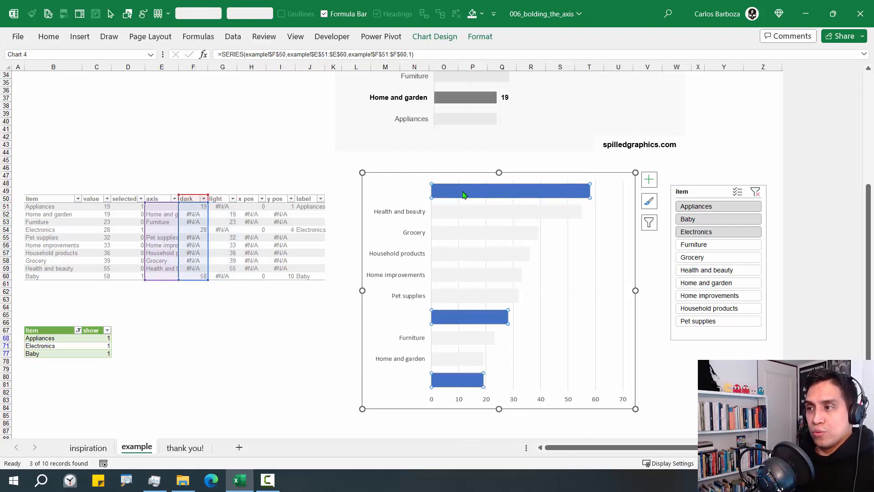
{"action": "left_click", "coordinate": [474, 211]}
{"action": "right_click", "coordinate": [473, 212]}
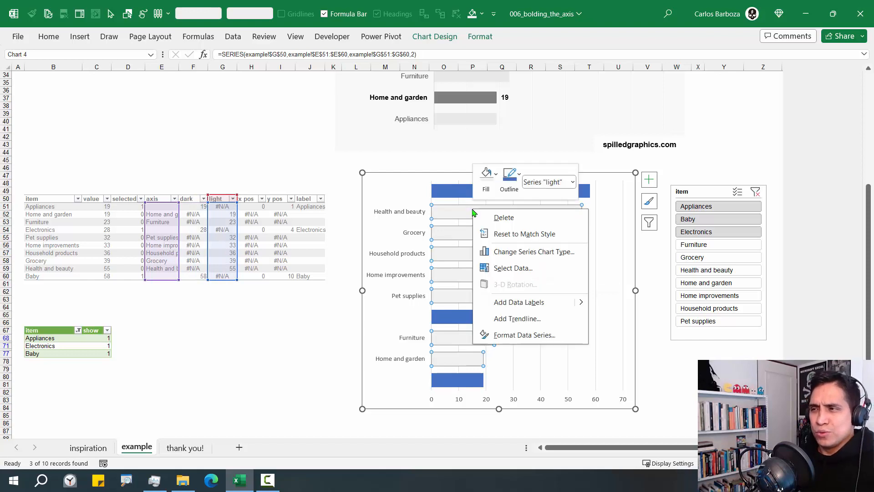
{"action": "left_click", "coordinate": [486, 175]}
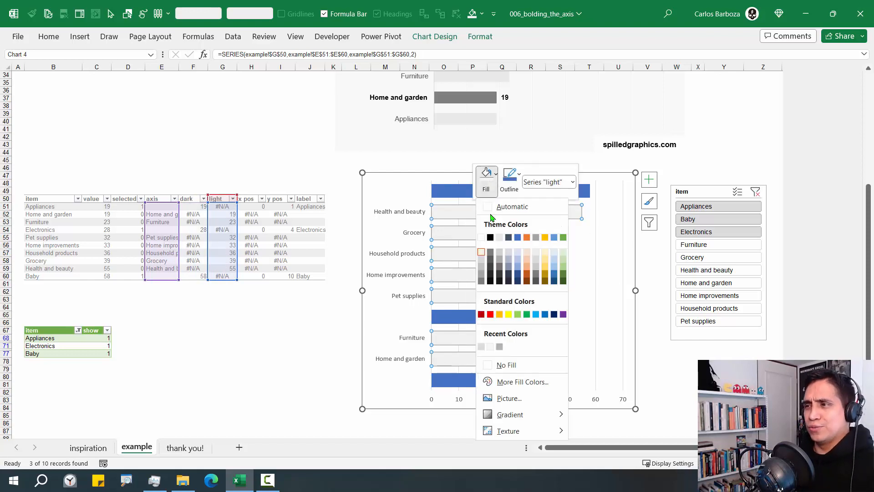
{"action": "left_click", "coordinate": [482, 259]}
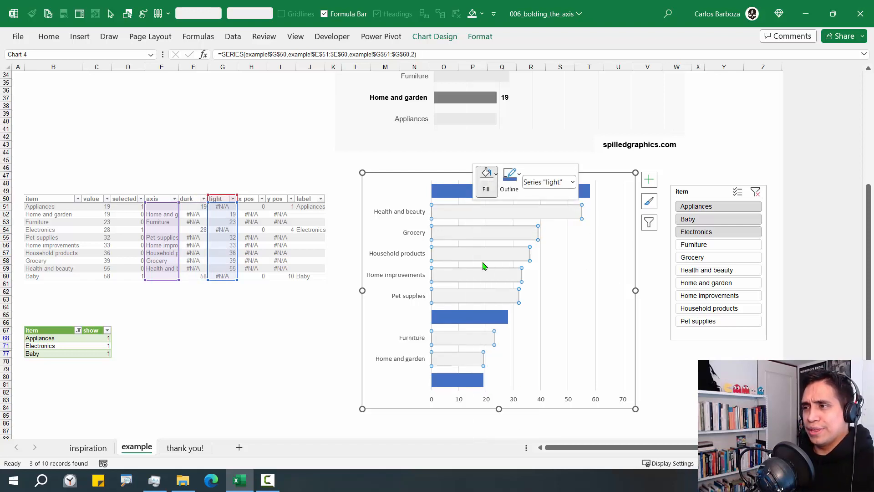
Give the dark bars a darker grey fill, move the chart up-left, and make it taller
{"action": "left_click", "coordinate": [453, 196]}
{"action": "right_click", "coordinate": [452, 195]}
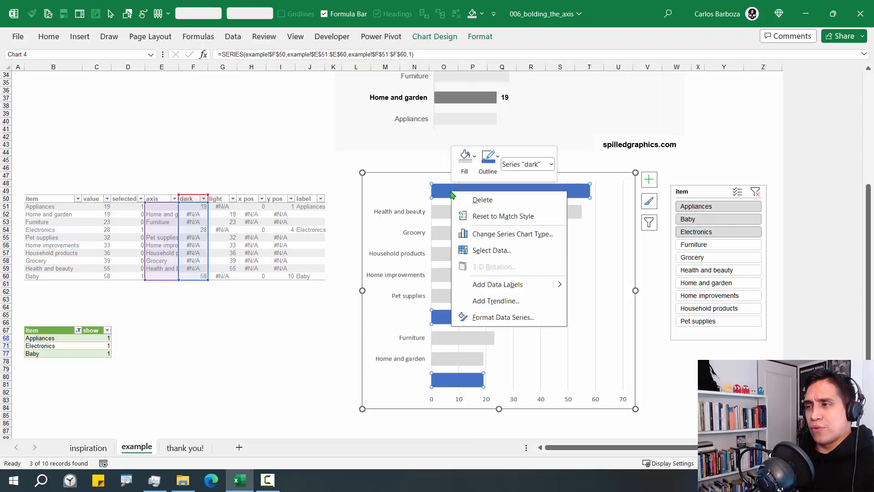
{"action": "left_click", "coordinate": [464, 158]}
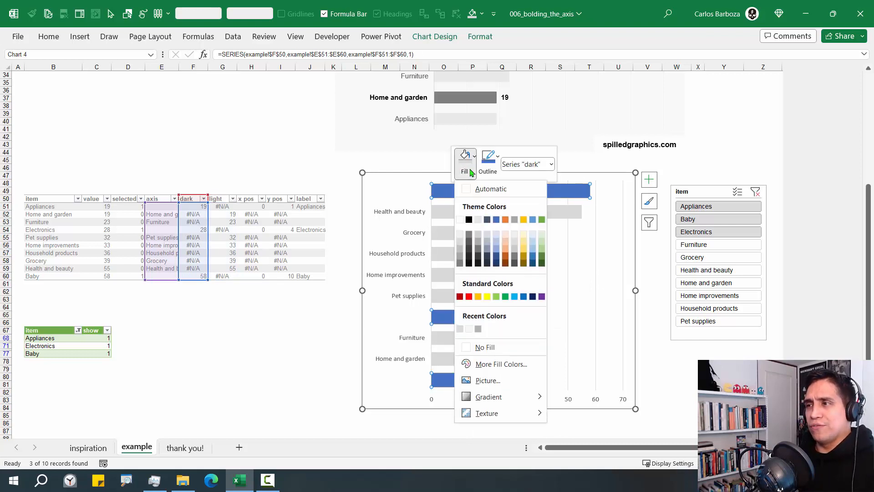
{"action": "left_click", "coordinate": [460, 259]}
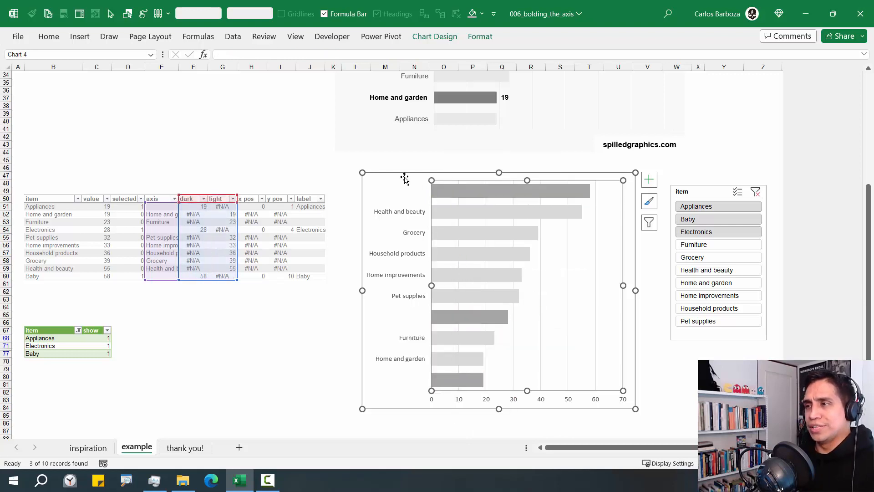
{"action": "left_click_drag", "start_coordinate": [404, 175], "coordinate": [392, 164]}
{"action": "left_click_drag", "start_coordinate": [489, 398], "coordinate": [491, 419]}
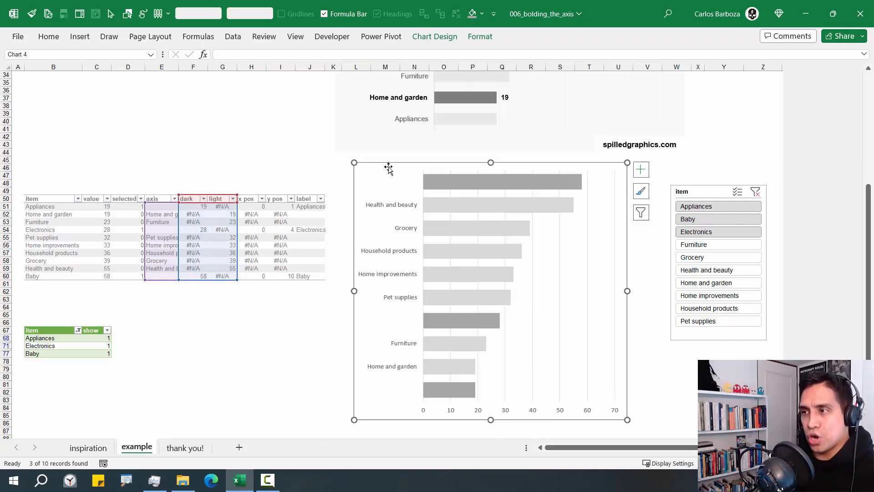
Set the chart's font, including the category labels, to Arial
{"action": "left_click", "coordinate": [80, 36]}
{"action": "left_click", "coordinate": [49, 36]}
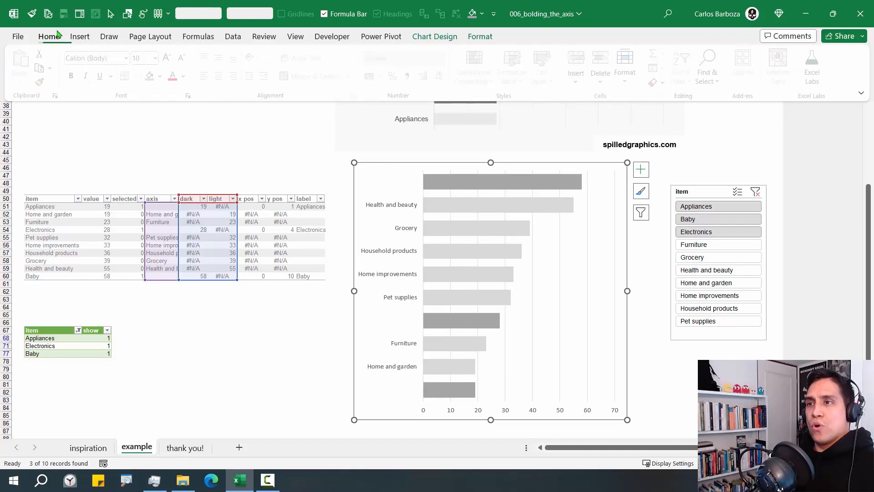
{"action": "left_click", "coordinate": [130, 57]}
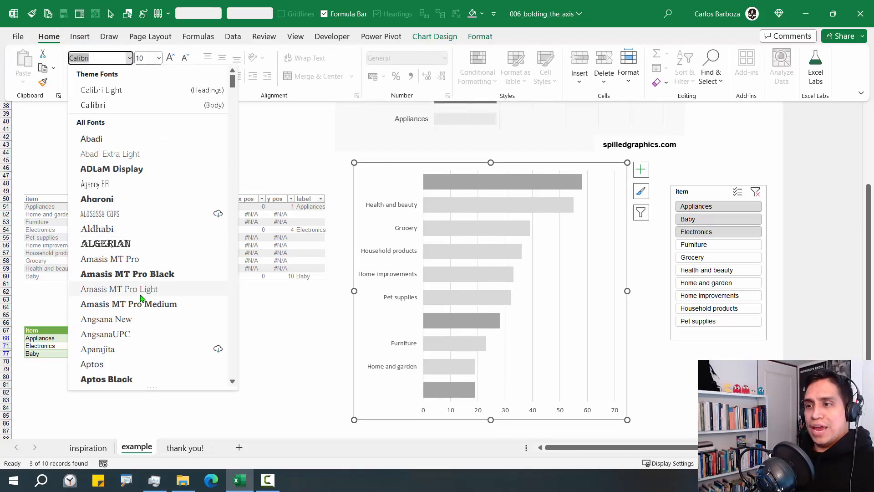
{"action": "scroll", "coordinate": [144, 299], "scroll_direction": "down", "scroll_amount": 5}
{"action": "left_click", "coordinate": [109, 333]}
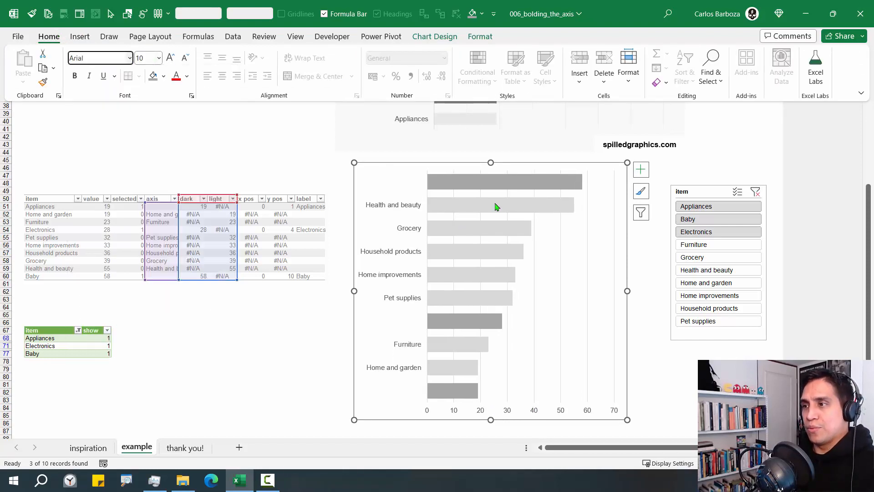
{"action": "left_click", "coordinate": [656, 265]}
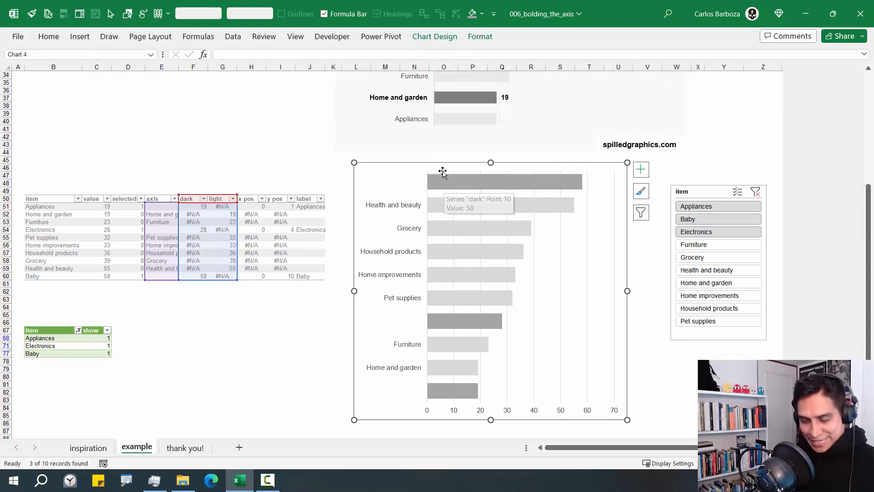
{"action": "left_click_drag", "start_coordinate": [415, 182], "coordinate": [372, 153]}
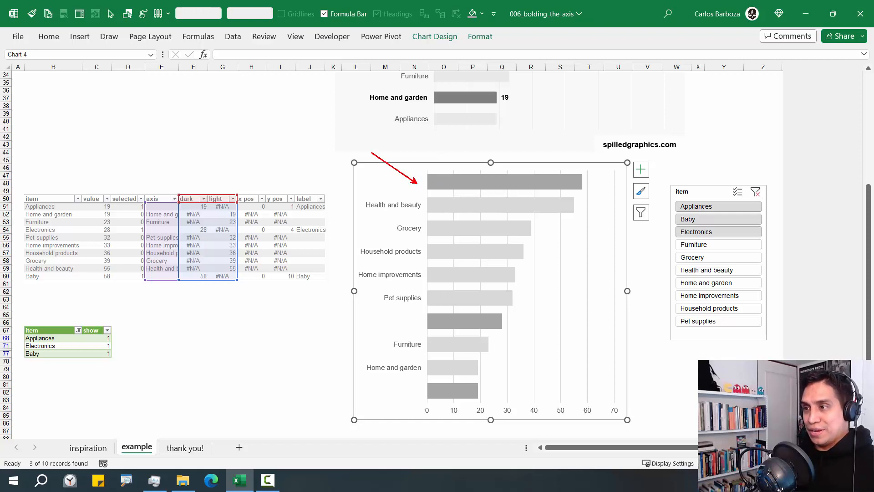
{"action": "left_click_drag", "start_coordinate": [414, 318], "coordinate": [372, 314]}
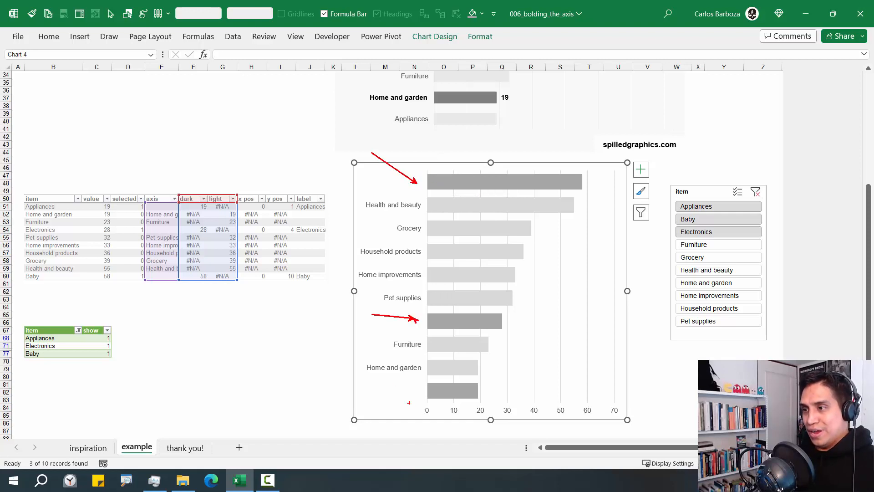
{"action": "left_click_drag", "start_coordinate": [420, 389], "coordinate": [375, 389]}
{"action": "key", "text": "Escape"}
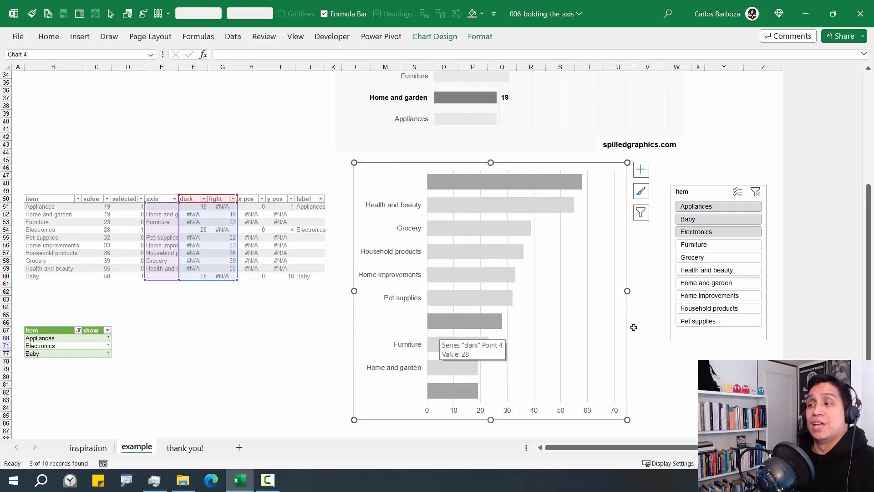
Add a chart series named from the label header J50 with values =example!$I$51:$I$60
{"action": "right_click", "coordinate": [546, 278]}
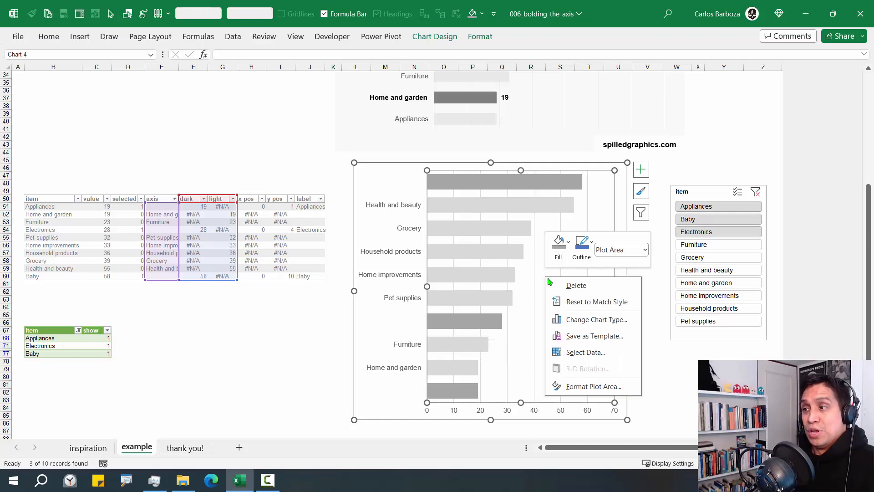
{"action": "left_click", "coordinate": [585, 353]}
{"action": "left_click", "coordinate": [362, 246]}
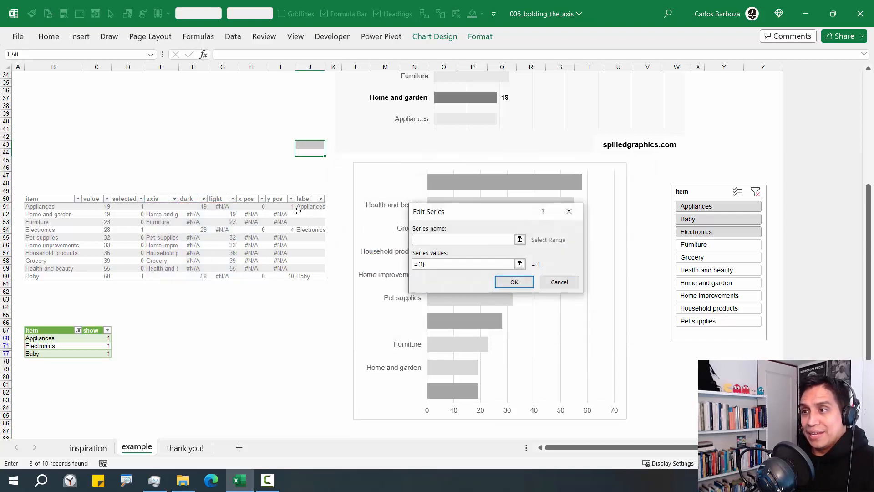
{"action": "left_click", "coordinate": [308, 199]}
{"action": "left_click", "coordinate": [520, 264]}
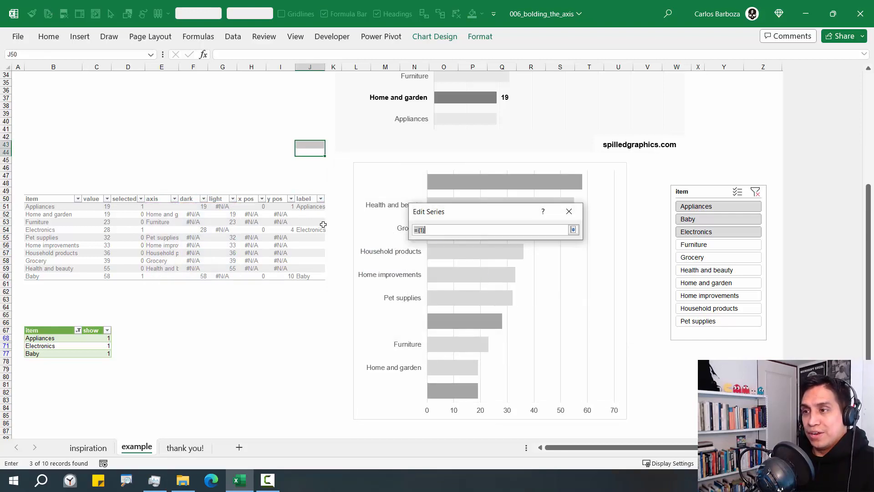
{"action": "left_click", "coordinate": [281, 193]}
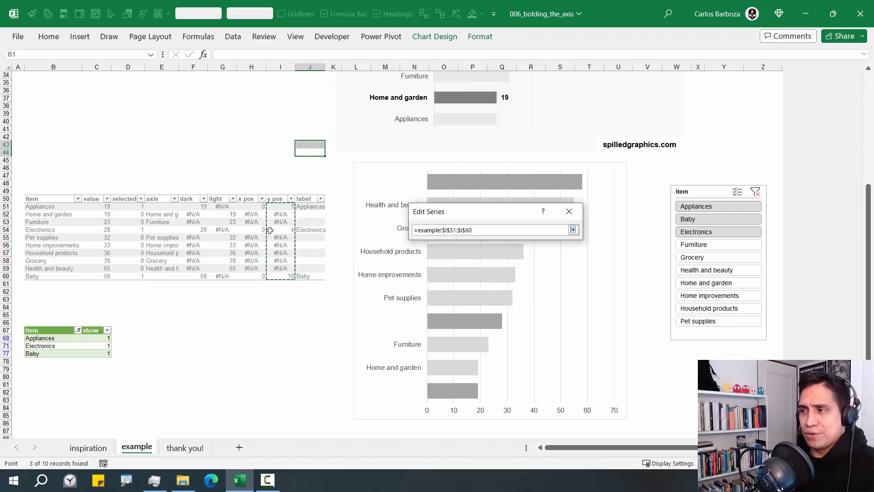
{"action": "left_click", "coordinate": [573, 231]}
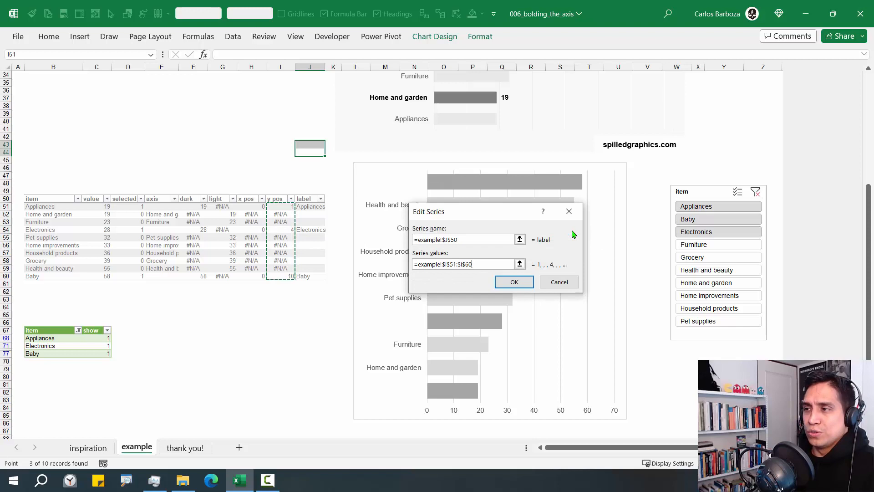
{"action": "left_click", "coordinate": [516, 284]}
{"action": "left_click", "coordinate": [588, 328]}
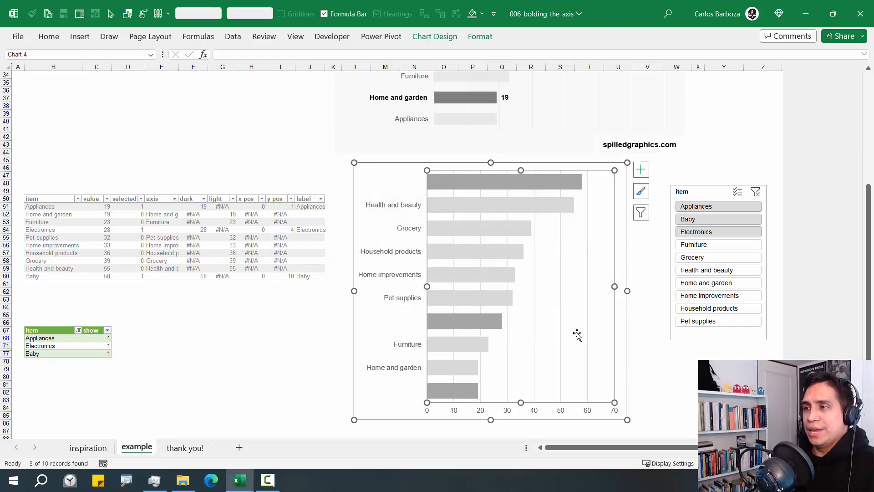
Select the light and dark bar series to check their ranges, then deselect them
{"action": "left_click", "coordinate": [436, 256]}
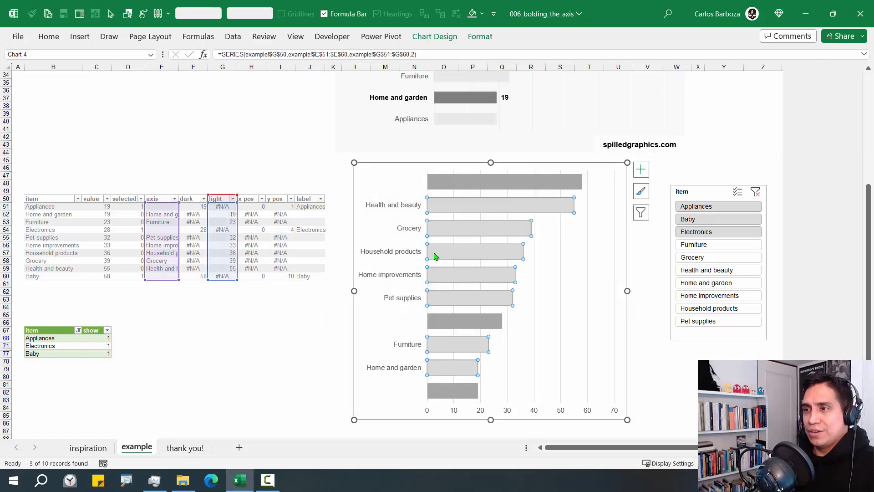
{"action": "left_click", "coordinate": [447, 324]}
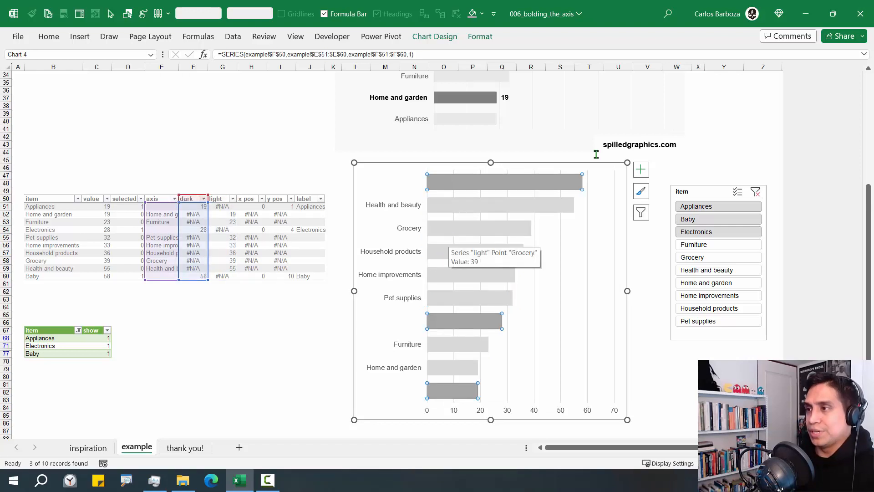
{"action": "left_click", "coordinate": [549, 163]}
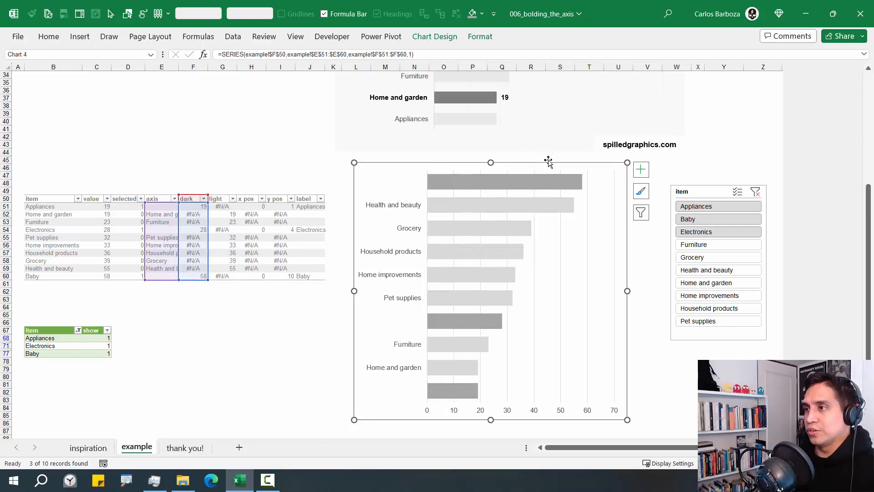
Select Series "label" from the Format tab's Current Selection list
{"action": "left_click", "coordinate": [481, 36]}
{"action": "left_click", "coordinate": [89, 54]}
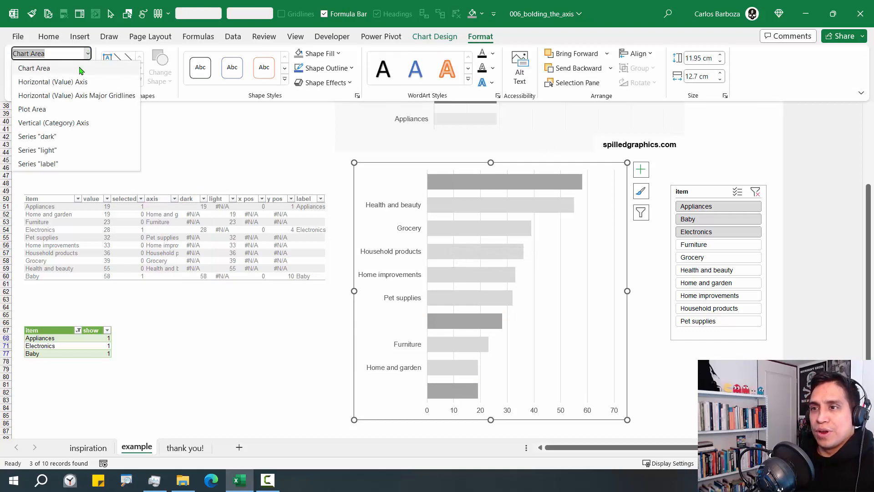
{"action": "left_click", "coordinate": [55, 166]}
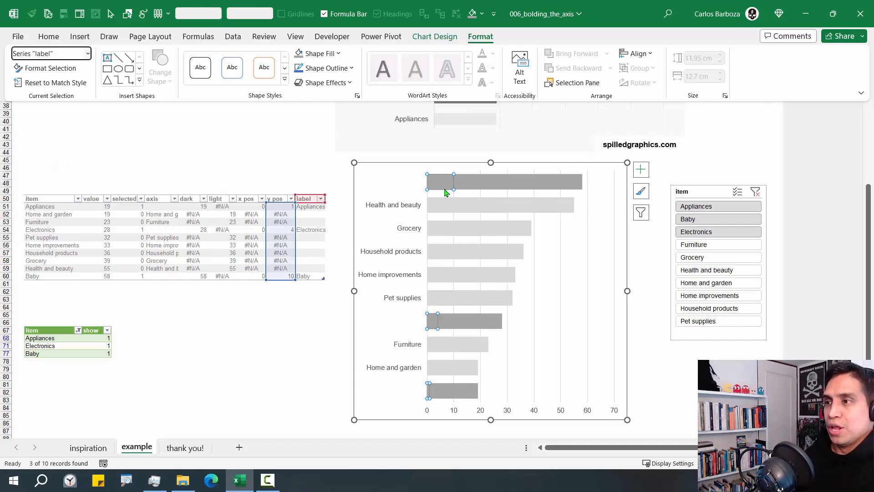
{"action": "key", "text": "super+plus"}
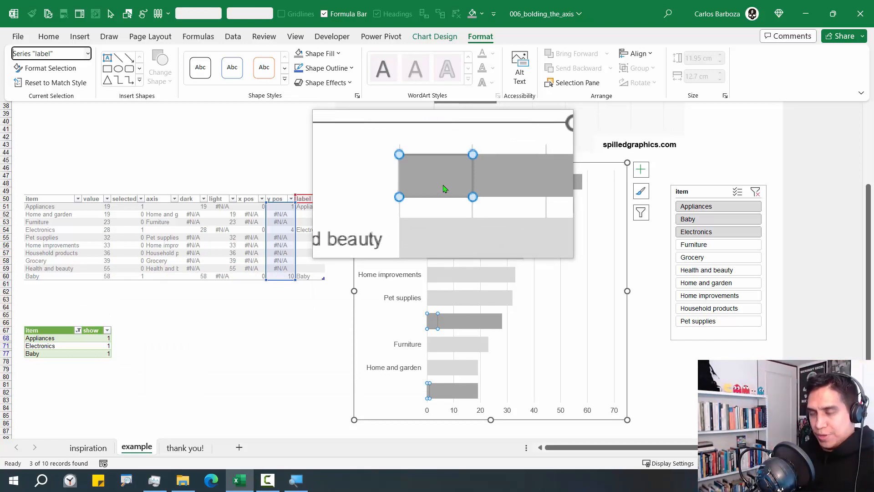
{"action": "key", "text": "super+Escape"}
Put the label series on the Secondary Axis via Format Data Series, then close the pane
{"action": "left_click", "coordinate": [444, 188]}
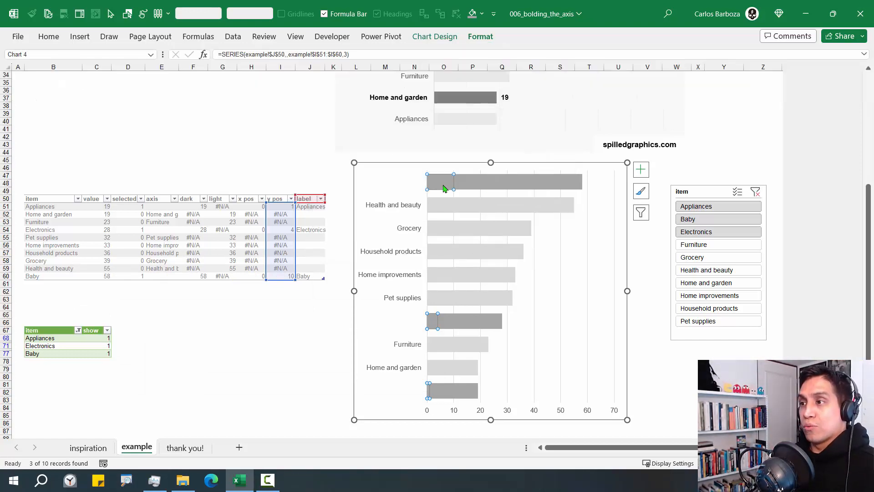
{"action": "right_click", "coordinate": [444, 187]}
{"action": "left_click", "coordinate": [471, 311]}
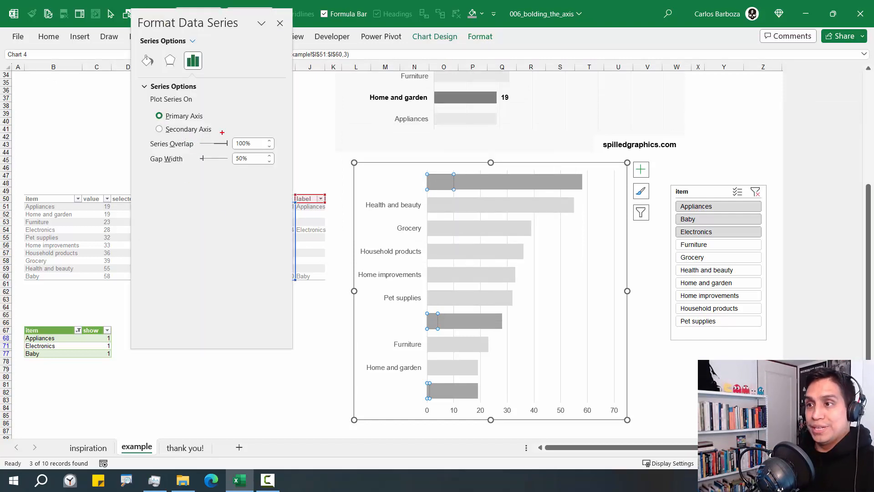
{"action": "left_click_drag", "start_coordinate": [218, 125], "coordinate": [305, 76]}
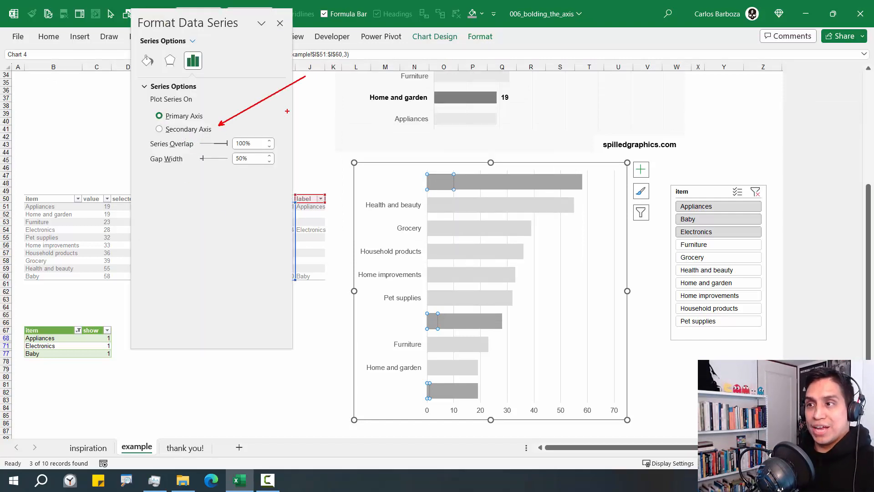
{"action": "left_click", "coordinate": [177, 131]}
{"action": "left_click", "coordinate": [280, 24]}
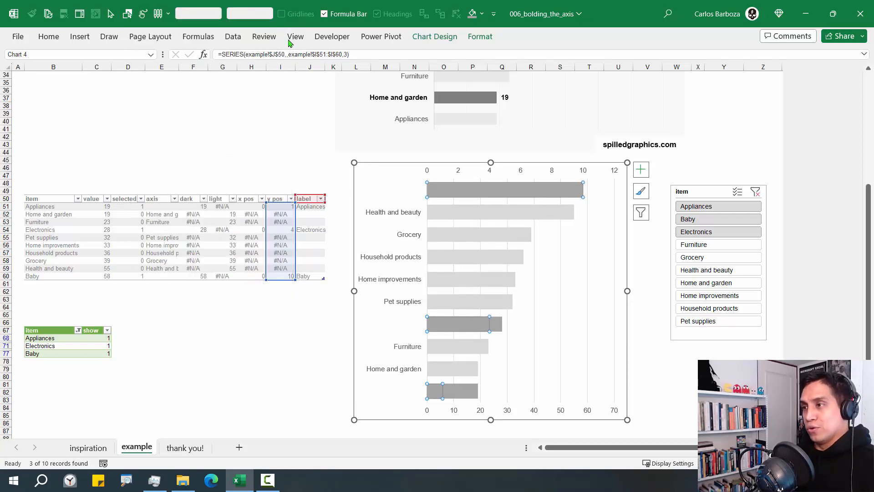
In Change Series Chart Type, set the label series to Scatter, keeping dark and light as bars
{"action": "right_click", "coordinate": [491, 188]}
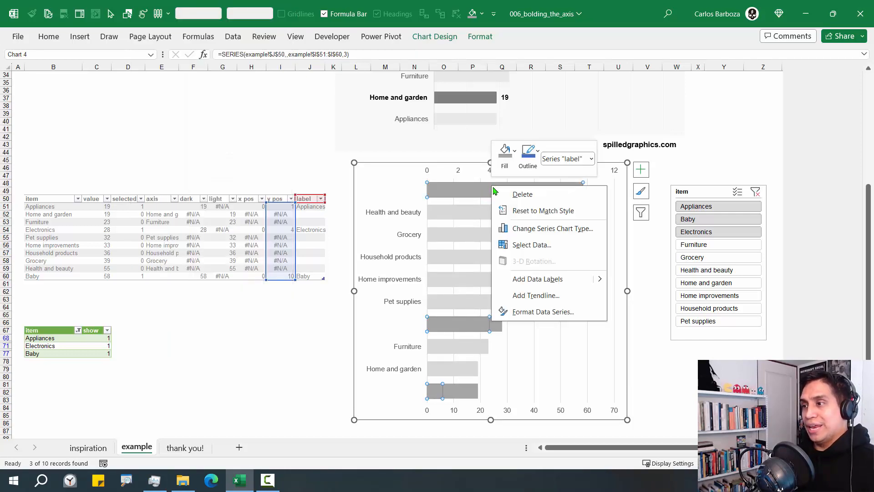
{"action": "left_click", "coordinate": [530, 229]}
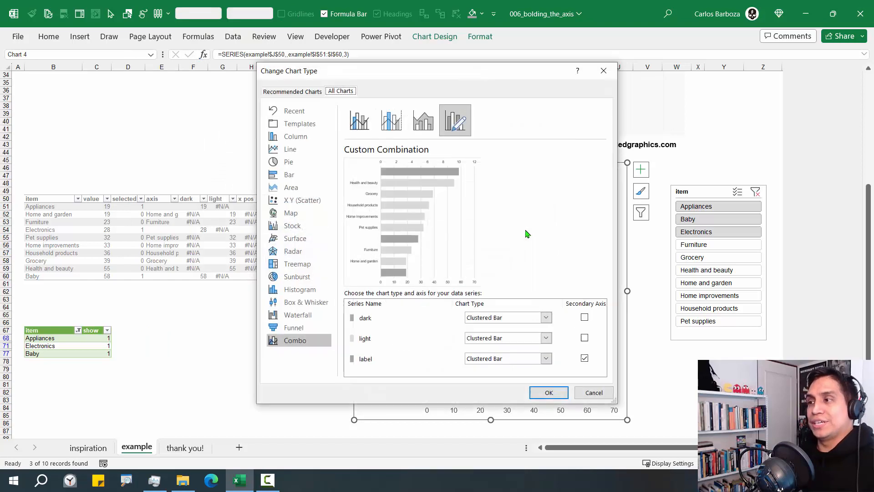
{"action": "left_click_drag", "start_coordinate": [516, 79], "coordinate": [399, 49]}
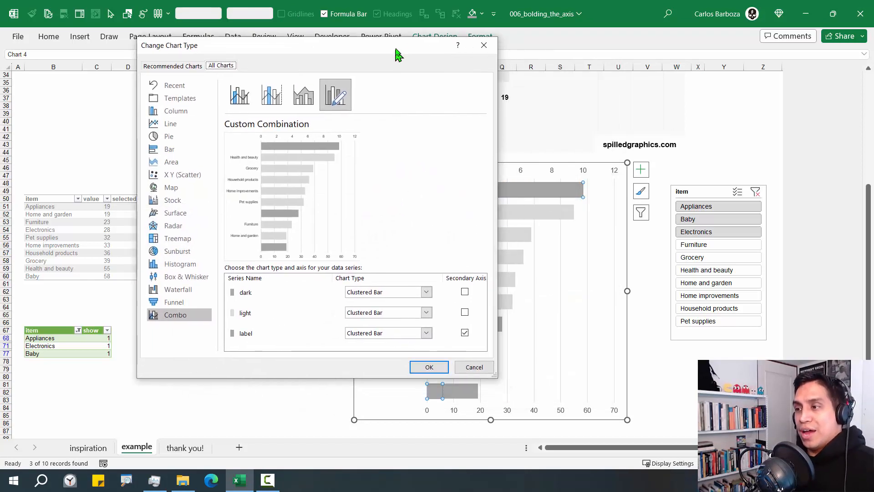
{"action": "left_click", "coordinate": [408, 330]}
{"action": "left_click", "coordinate": [410, 329]}
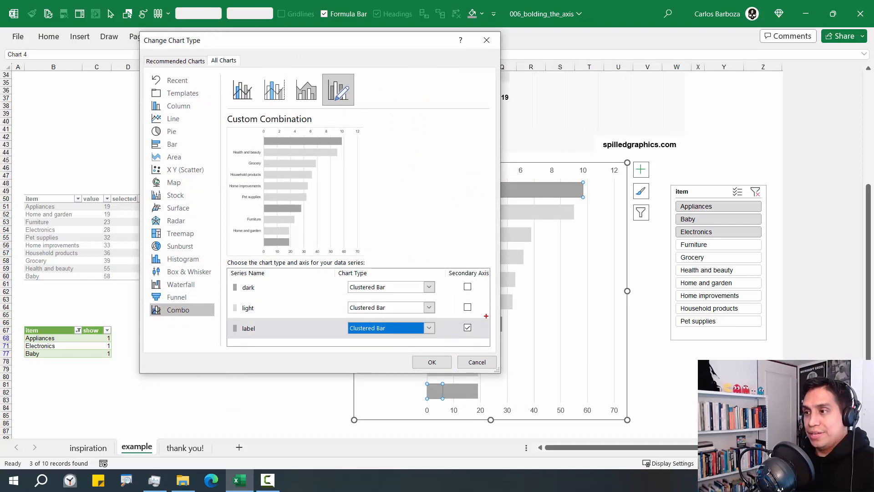
{"action": "left_click_drag", "start_coordinate": [445, 266], "coordinate": [496, 280]}
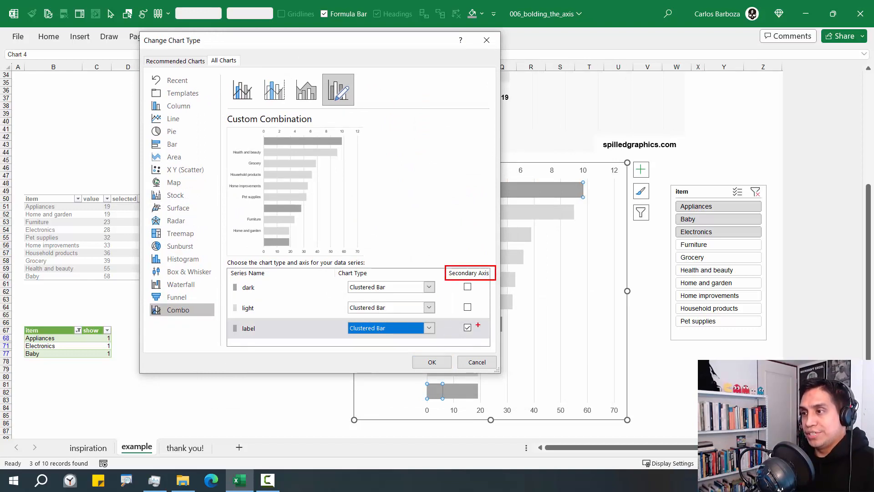
{"action": "left_click_drag", "start_coordinate": [477, 324], "coordinate": [515, 288]}
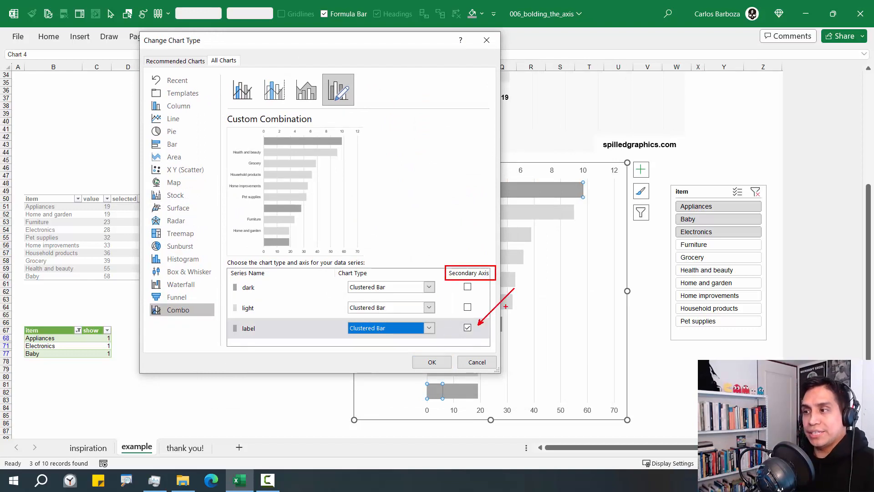
{"action": "key", "text": "Escape"}
{"action": "left_click", "coordinate": [382, 328]}
{"action": "scroll", "coordinate": [384, 269], "scroll_direction": "down", "scroll_amount": 5}
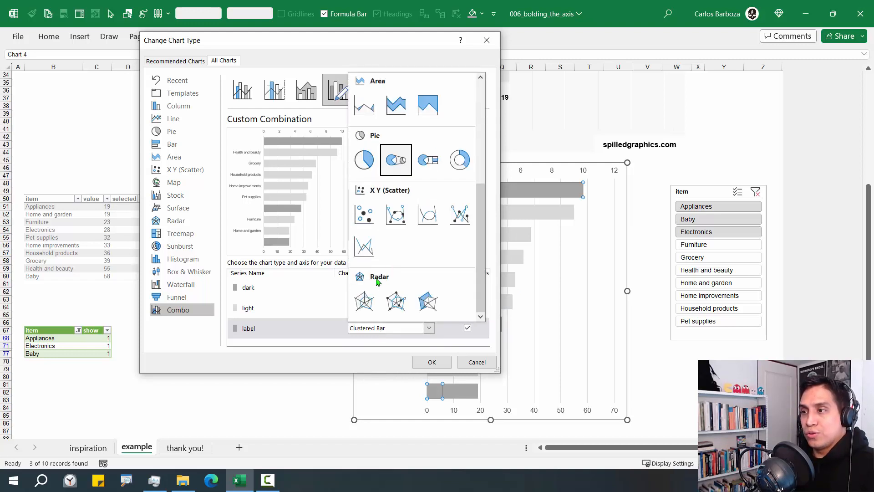
{"action": "left_click", "coordinate": [373, 222]}
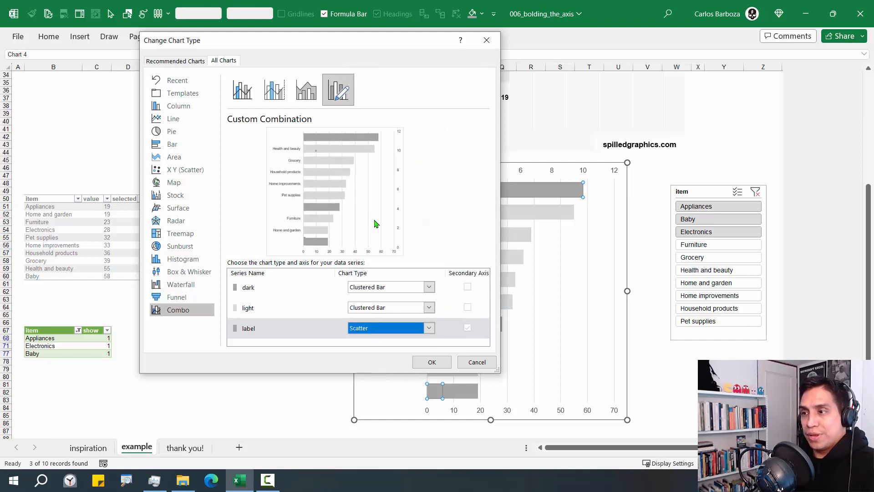
{"action": "left_click", "coordinate": [434, 362]}
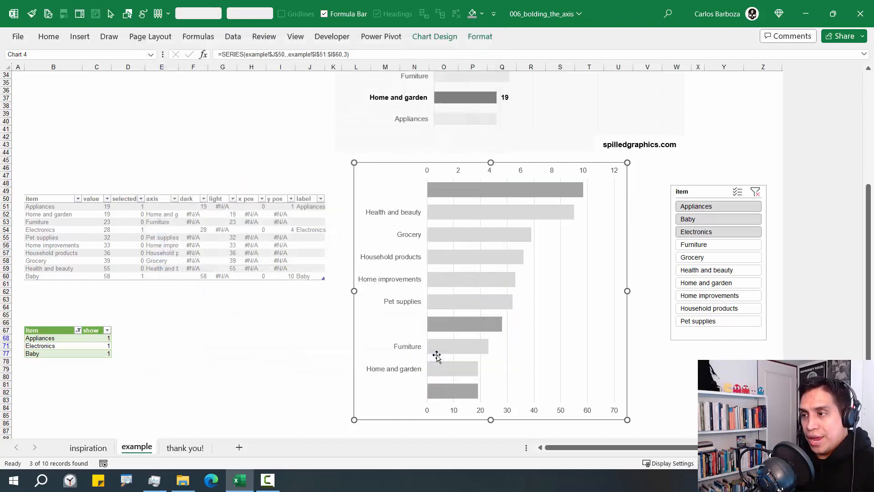
Edit the label series: X values $H$51:$H$60 (x pos), Y values $I$51:$I$60 (y pos)
{"action": "right_click", "coordinate": [547, 272]}
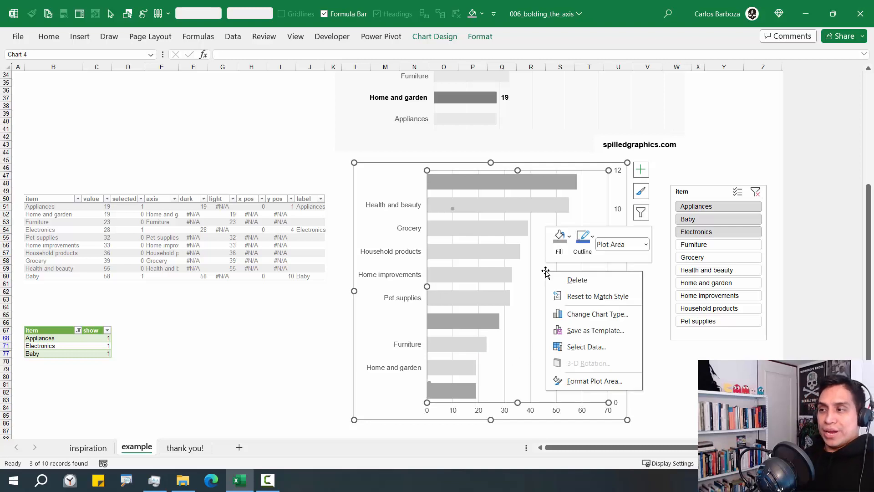
{"action": "left_click", "coordinate": [581, 349]}
{"action": "left_click", "coordinate": [400, 284]}
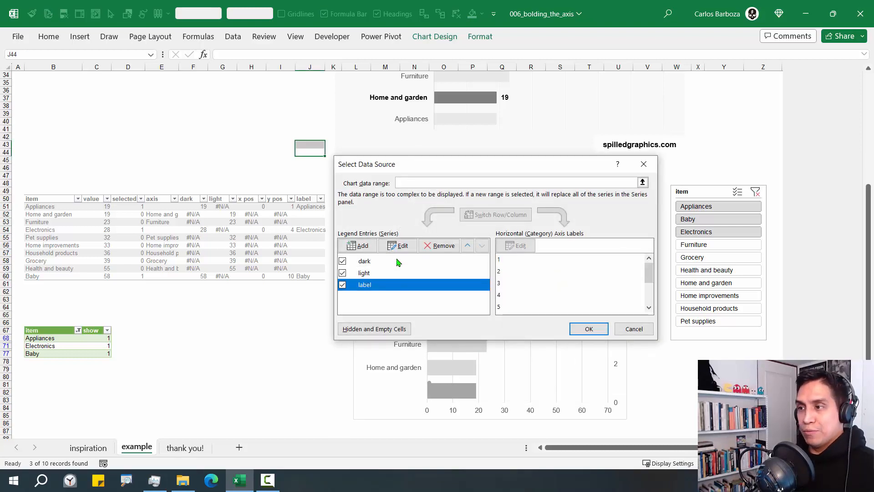
{"action": "left_click", "coordinate": [398, 245]}
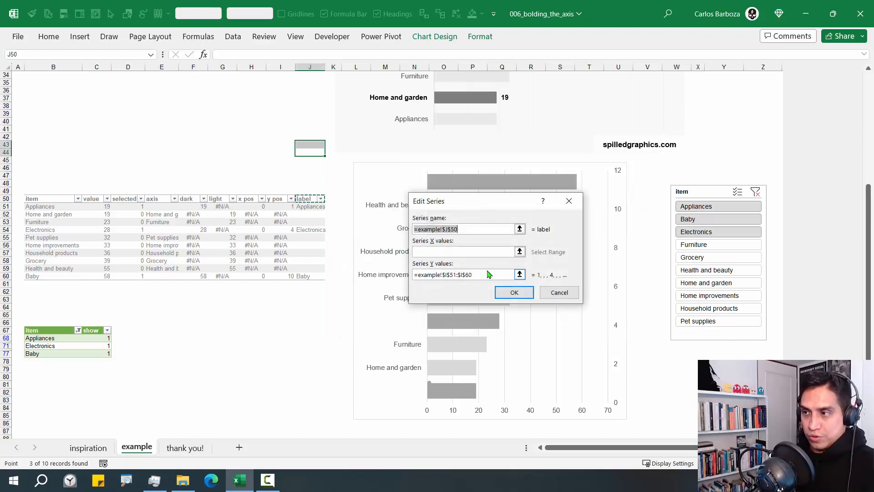
{"action": "left_click", "coordinate": [520, 252]}
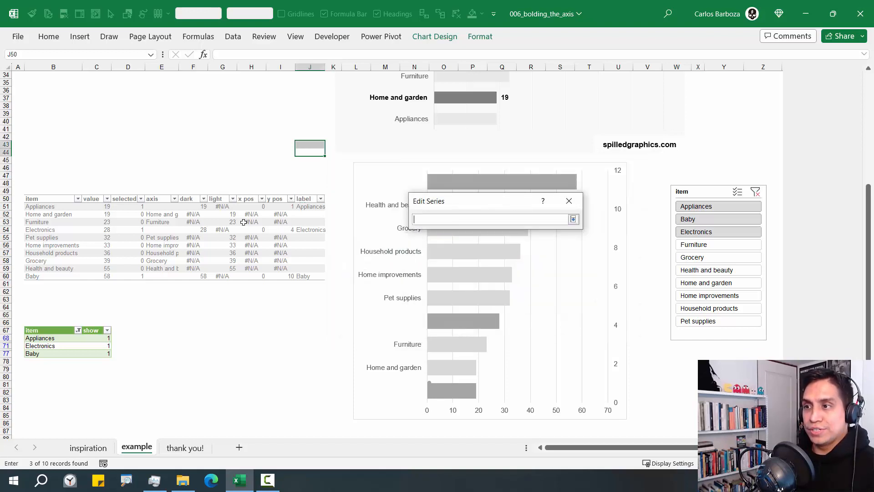
{"action": "left_click", "coordinate": [245, 194]}
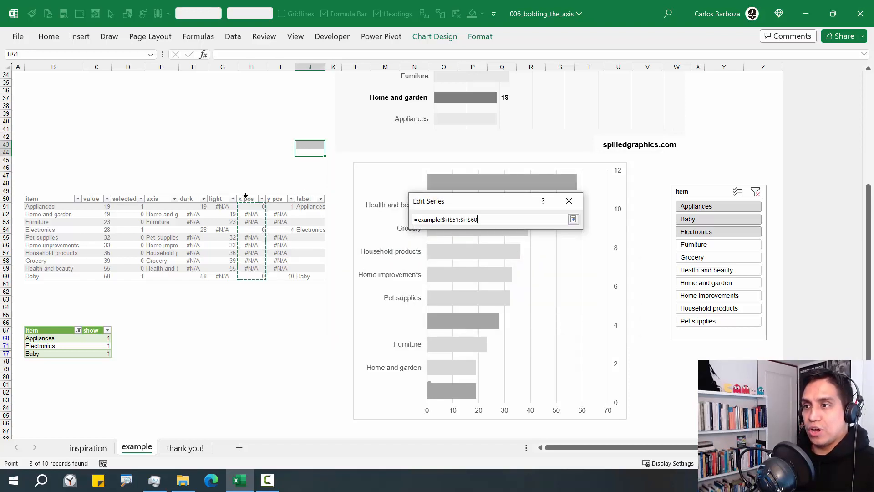
{"action": "left_click", "coordinate": [574, 219]}
{"action": "left_click", "coordinate": [520, 275]}
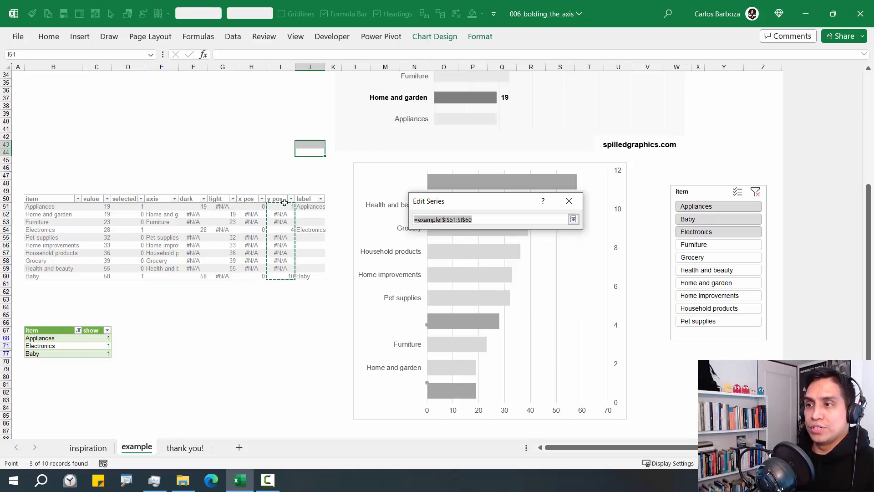
{"action": "left_click", "coordinate": [573, 219]}
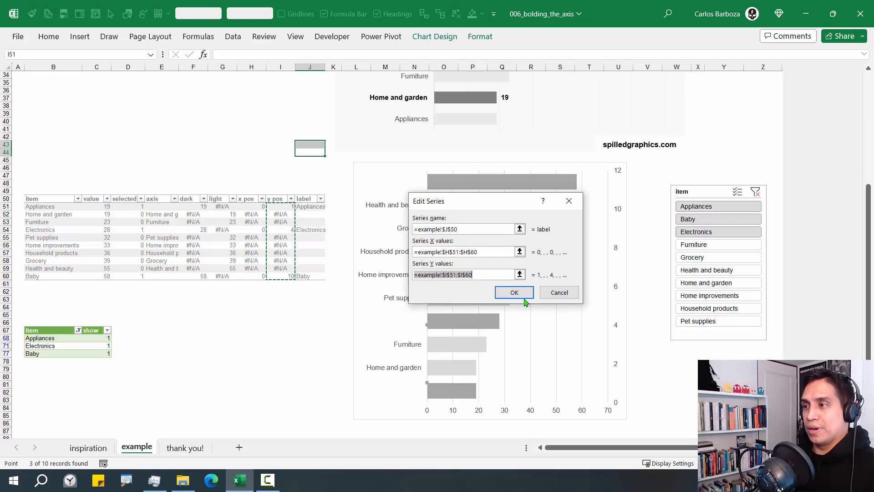
{"action": "left_click", "coordinate": [528, 294]}
{"action": "left_click", "coordinate": [588, 329]}
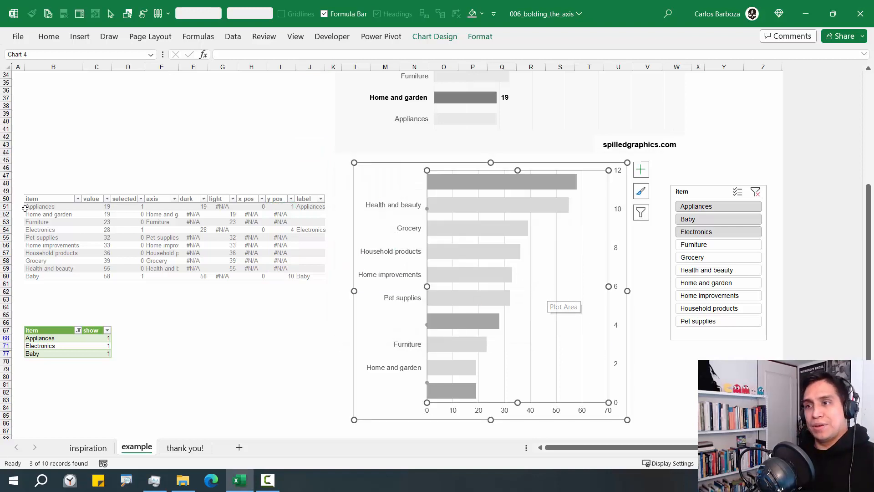
{"action": "left_click_drag", "start_coordinate": [49, 208], "coordinate": [45, 275]}
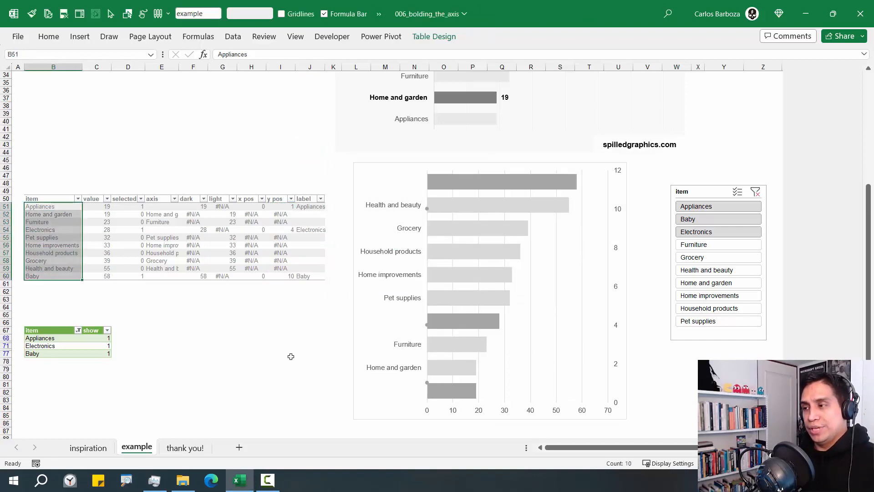
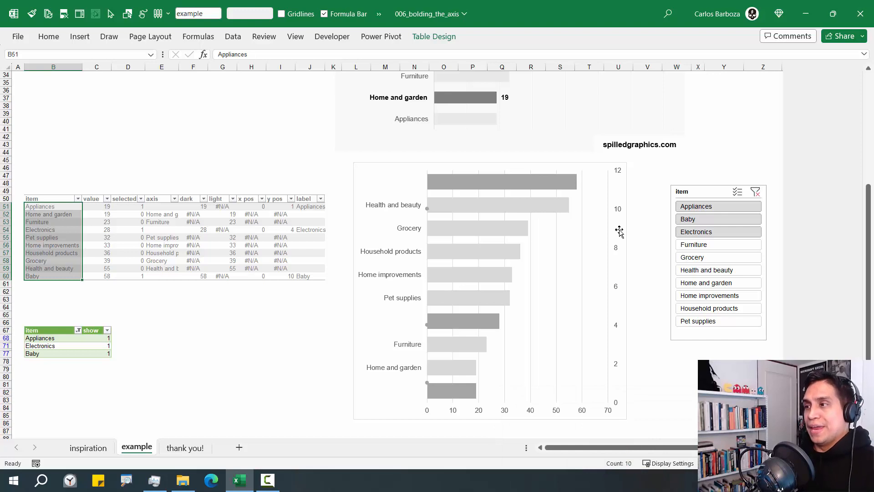
Fix the secondary vertical axis Maximum bound at 10 so it runs 0–10
{"action": "left_click", "coordinate": [618, 210]}
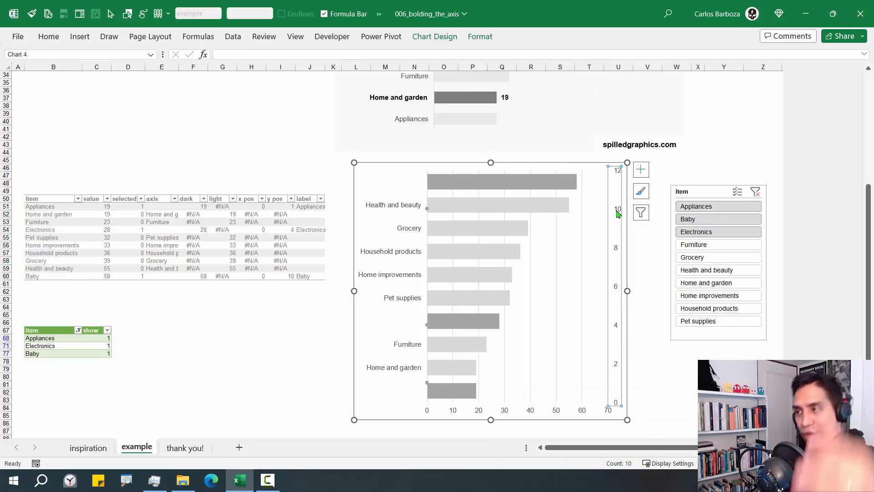
{"action": "double_click", "coordinate": [618, 212]}
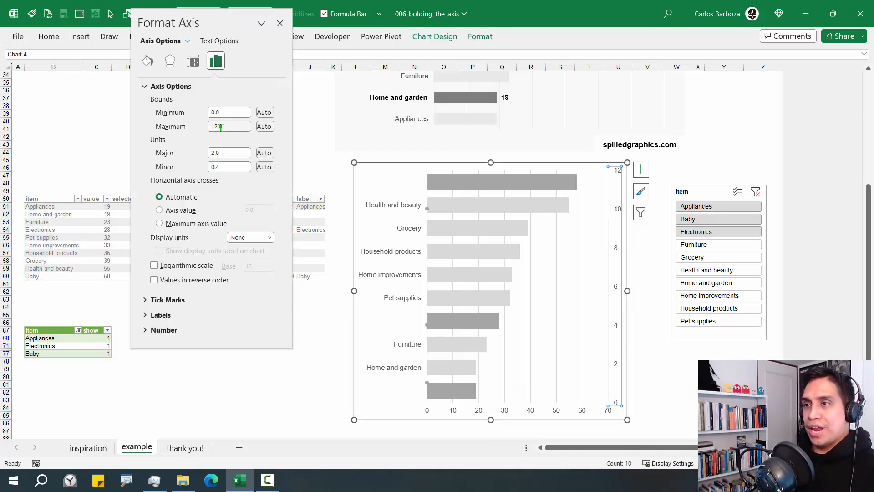
{"action": "left_click_drag", "start_coordinate": [233, 127], "coordinate": [195, 131]}
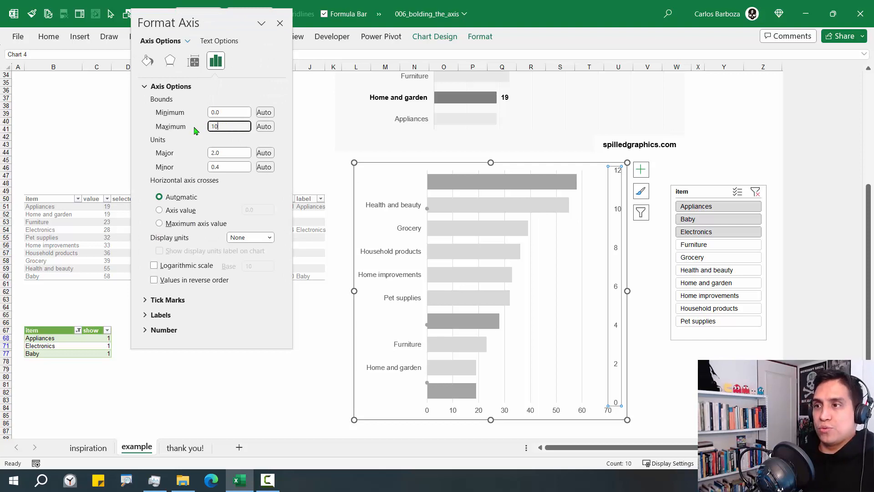
{"action": "type", "text": "10"}
{"action": "key", "text": "Return"}
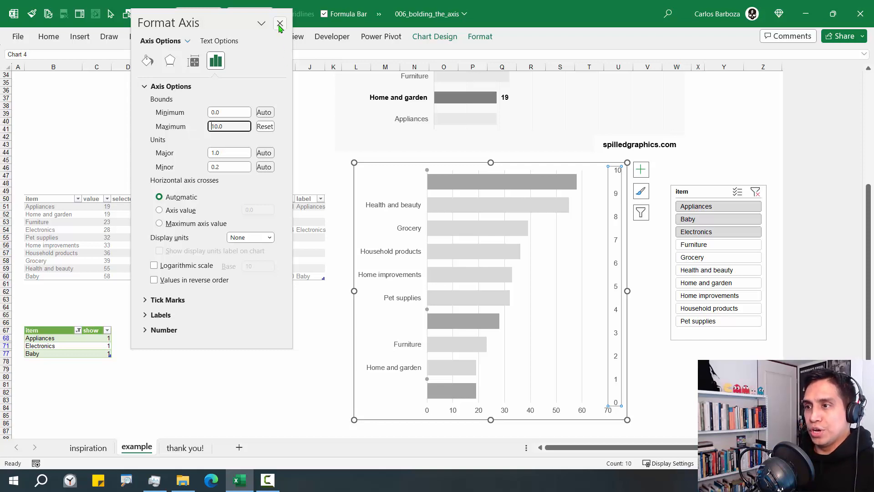
{"action": "left_click", "coordinate": [280, 24]}
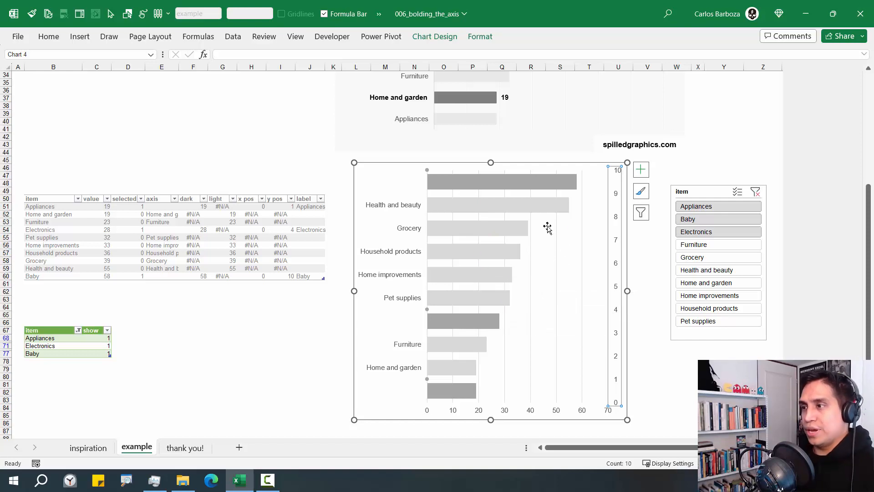
{"action": "left_click", "coordinate": [542, 250]}
{"action": "right_click", "coordinate": [544, 251]}
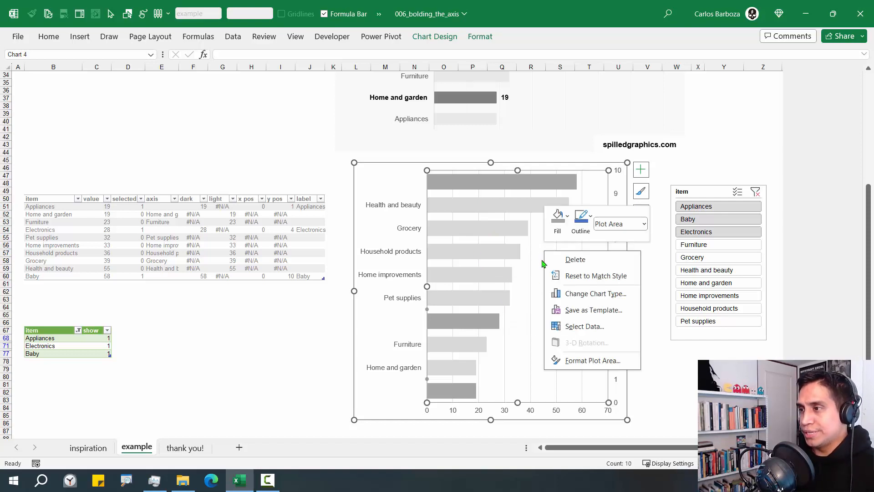
{"action": "key", "text": "Escape"}
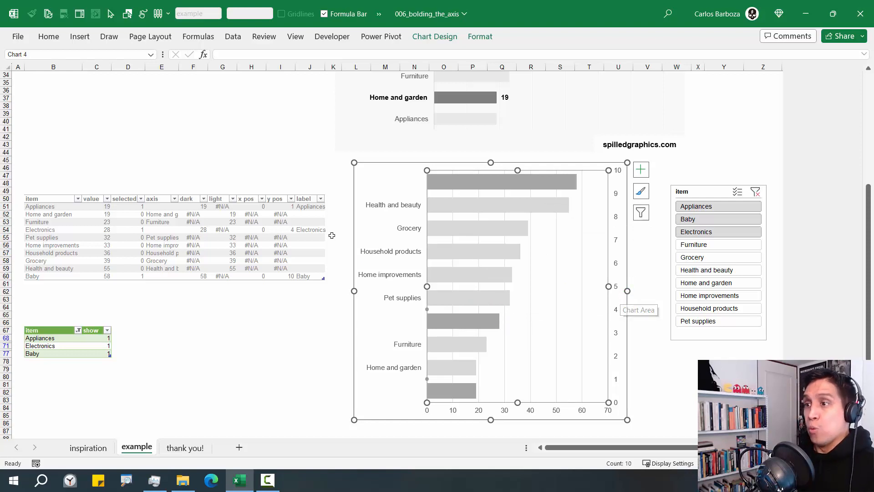
Subtract 0.5 in the I51 y pos formula so values become 0.5, 3.5 and 9.5
{"action": "left_click", "coordinate": [269, 209]}
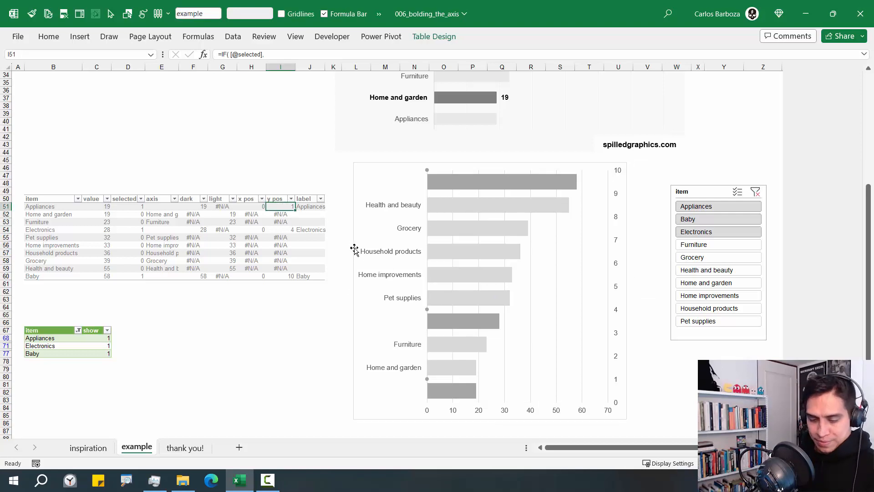
{"action": "key", "text": "F2"}
{"action": "left_click", "coordinate": [389, 213]}
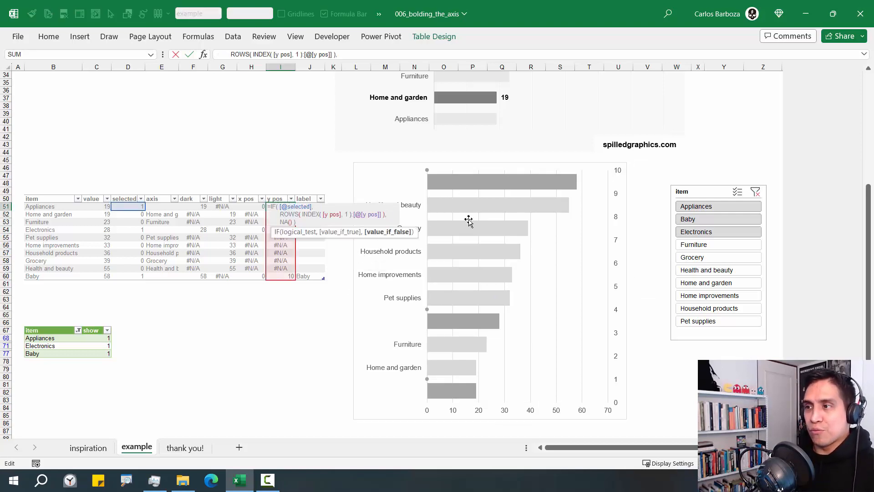
{"action": "key", "text": "Left"}
{"action": "type", "text": "- "}
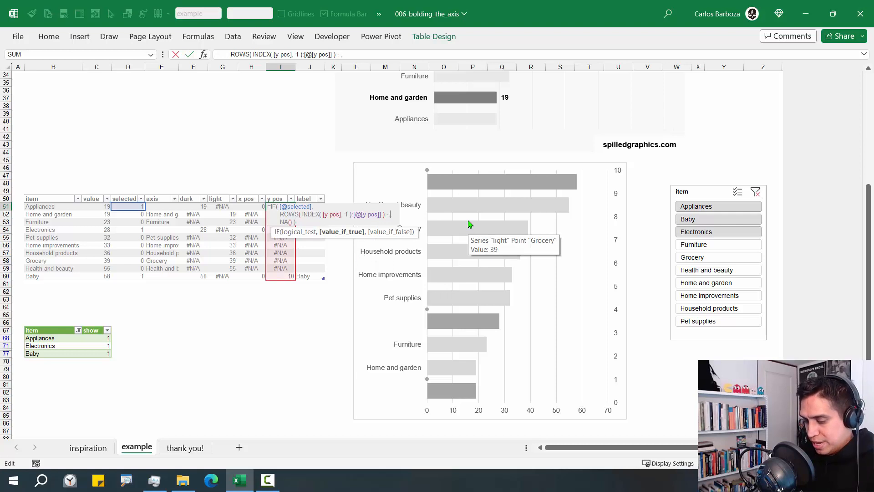
{"action": "type", "text": "0.5,"}
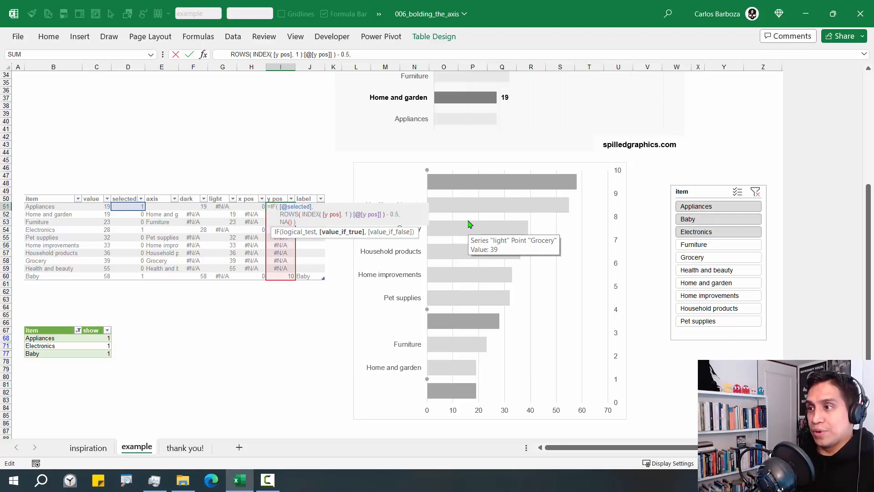
{"action": "key", "text": "ctrl+Return"}
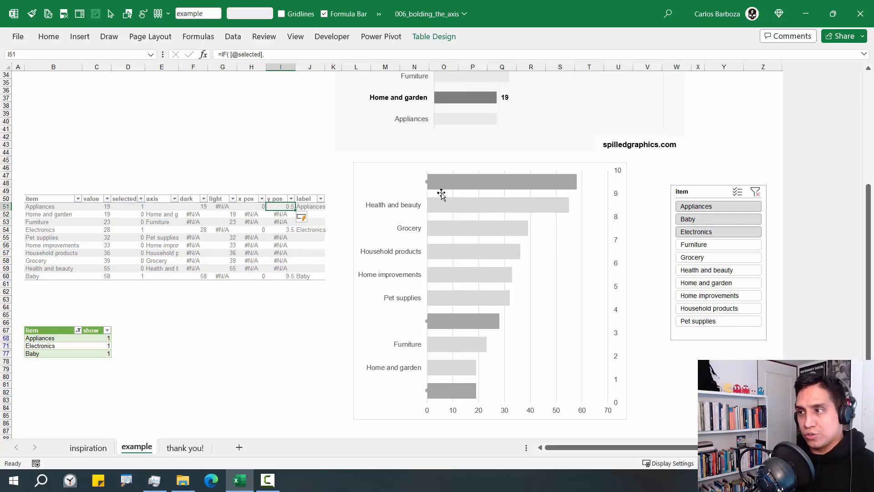
{"action": "mouse_move", "coordinate": [453, 182]}
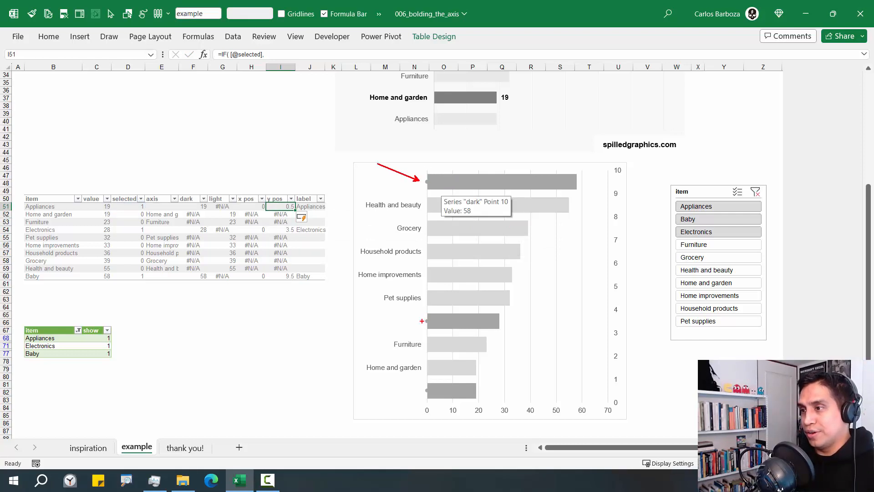
{"action": "left_click_drag", "start_coordinate": [421, 321], "coordinate": [381, 322]}
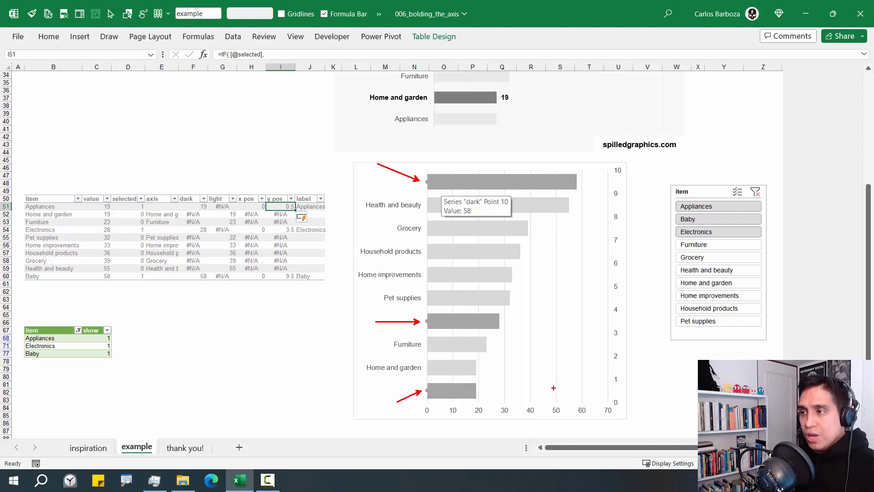
{"action": "key", "text": "Escape"}
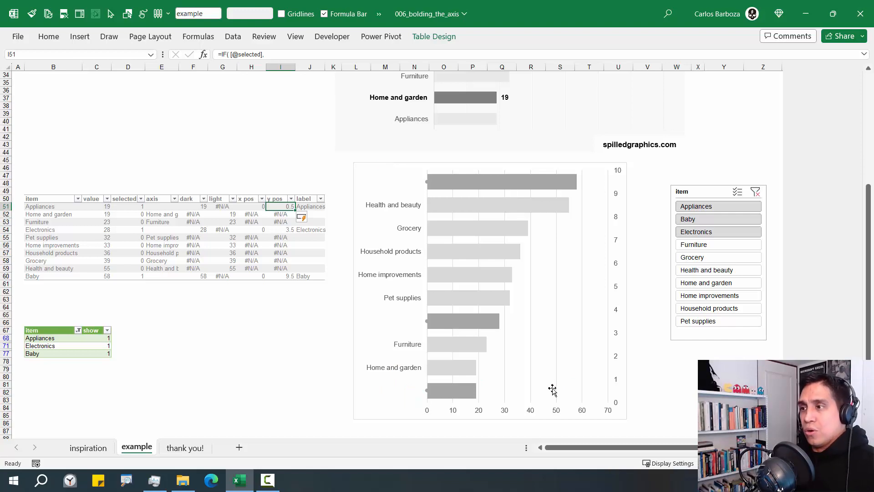
Add data labels to the scatter label series
{"action": "left_click", "coordinate": [428, 188]}
{"action": "right_click", "coordinate": [429, 182]}
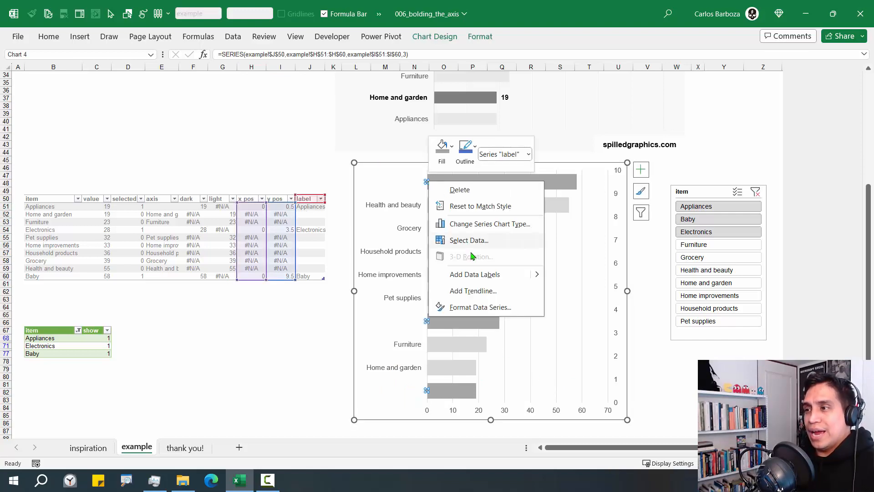
{"action": "left_click", "coordinate": [474, 274]}
Make the labels show item names from J51:J60 instead of Y values, positioned Left
{"action": "left_click", "coordinate": [440, 180]}
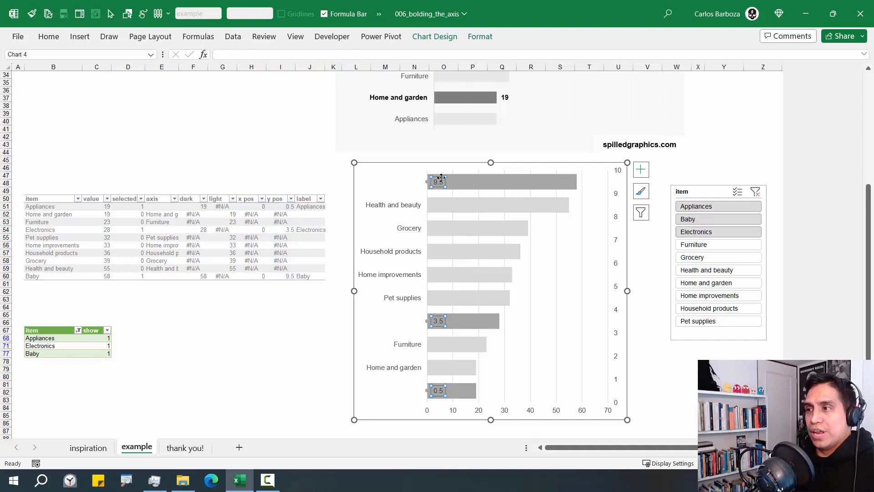
{"action": "key", "text": "ctrl+1"}
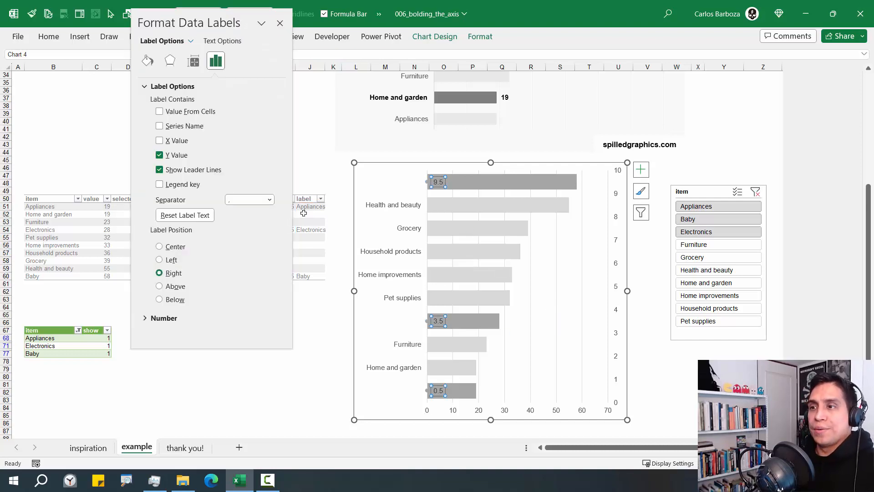
{"action": "left_click", "coordinate": [187, 113]}
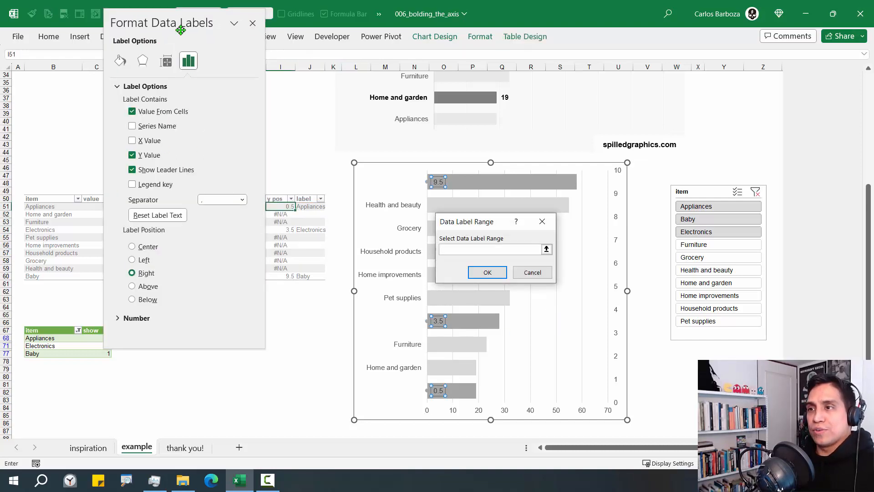
{"action": "left_click", "coordinate": [307, 197]}
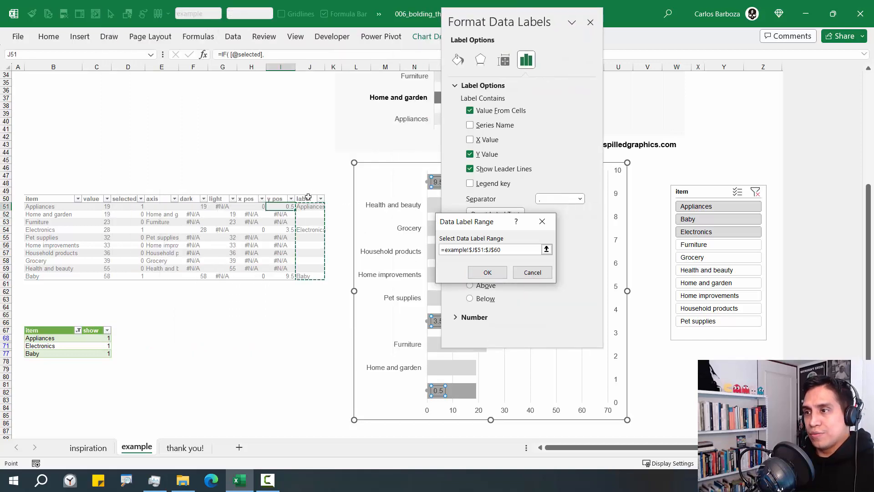
{"action": "left_click", "coordinate": [487, 272]}
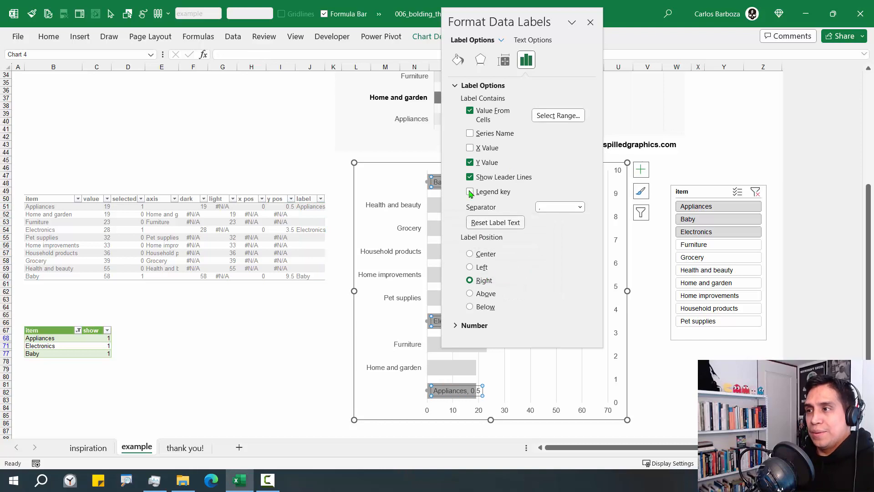
{"action": "left_click", "coordinate": [470, 162]}
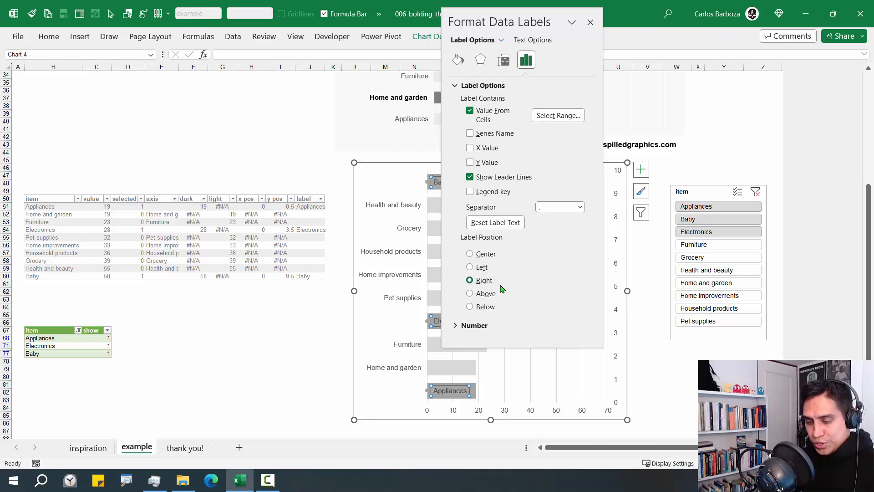
{"action": "left_click_drag", "start_coordinate": [501, 276], "coordinate": [545, 254]}
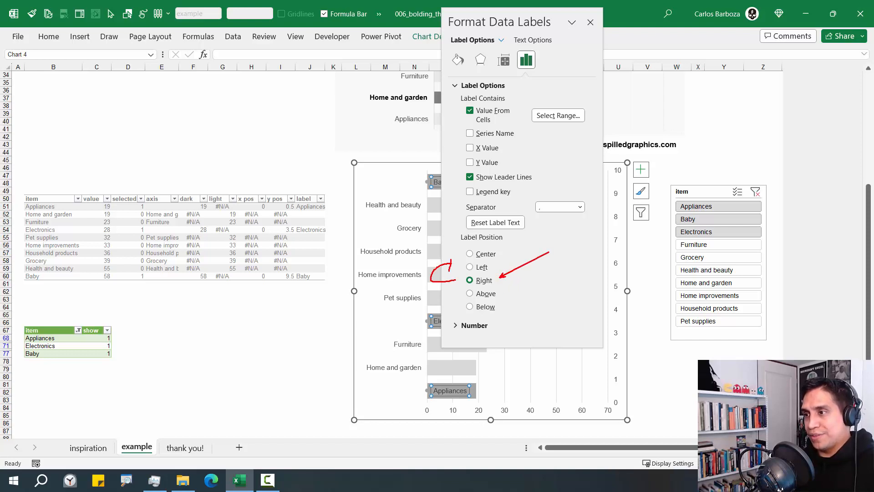
{"action": "key", "text": "Escape"}
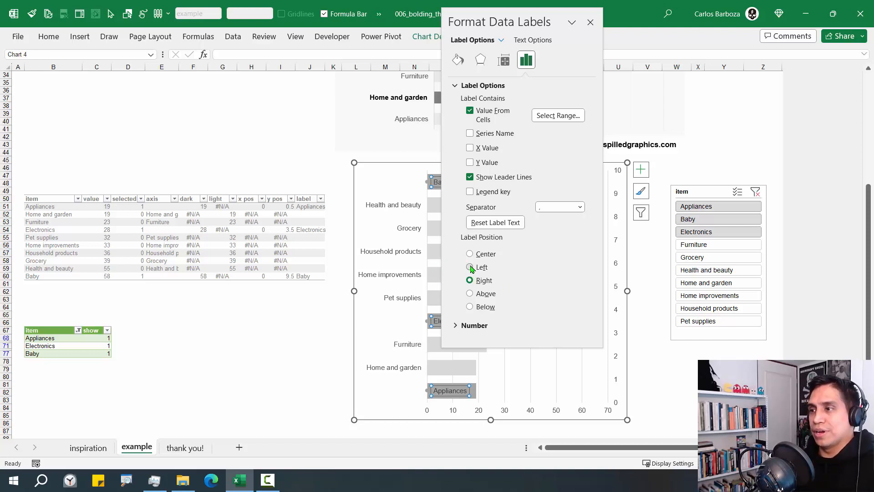
{"action": "left_click", "coordinate": [470, 267]}
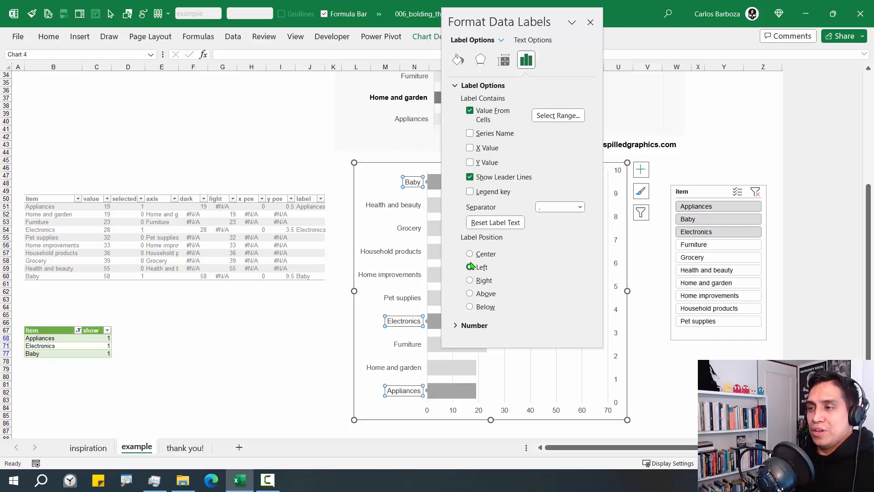
Let the name labels overflow their shape on one line without wrapping
{"action": "left_click", "coordinate": [504, 65]}
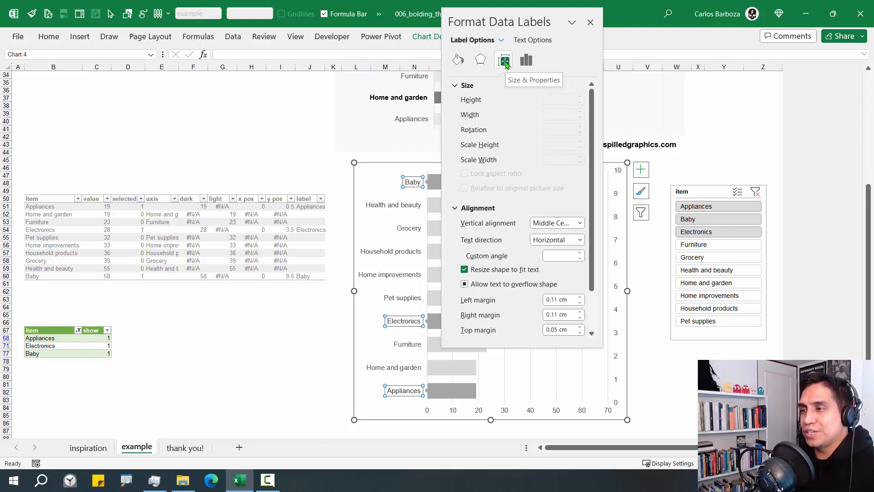
{"action": "scroll", "coordinate": [518, 177], "scroll_direction": "down", "scroll_amount": 2}
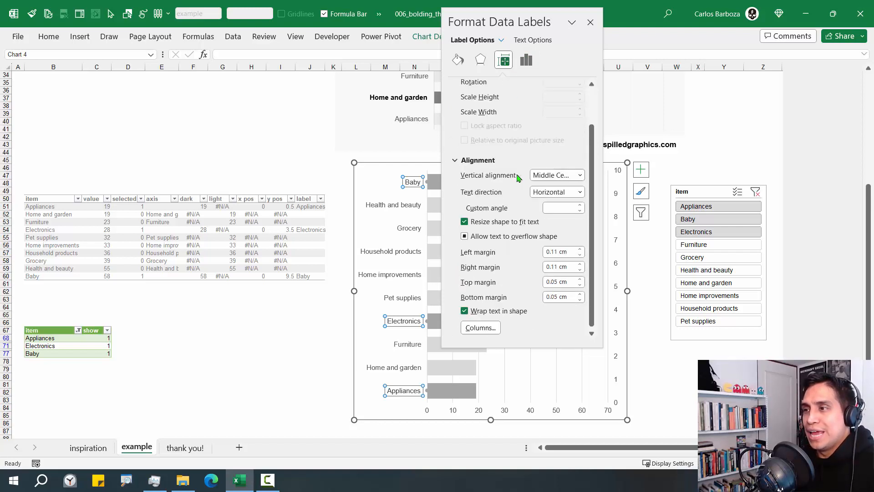
{"action": "left_click", "coordinate": [468, 237]}
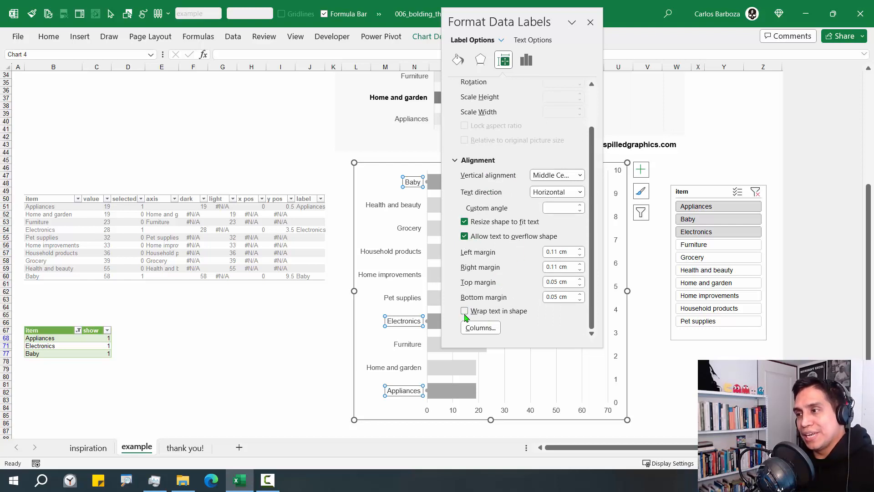
Select Baby, Electronics and Furniture in the slicer
{"action": "left_click", "coordinate": [591, 22]}
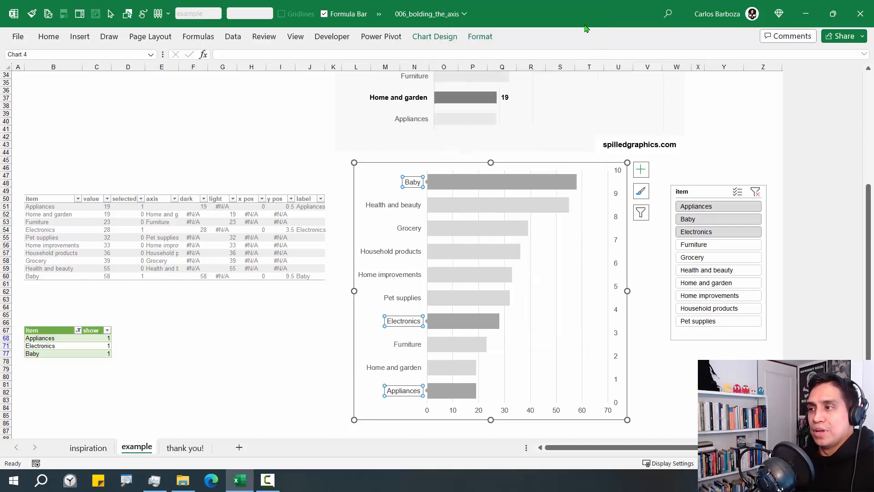
{"action": "left_click_drag", "start_coordinate": [695, 217], "coordinate": [704, 258]}
{"action": "left_click_drag", "start_coordinate": [712, 207], "coordinate": [712, 256]}
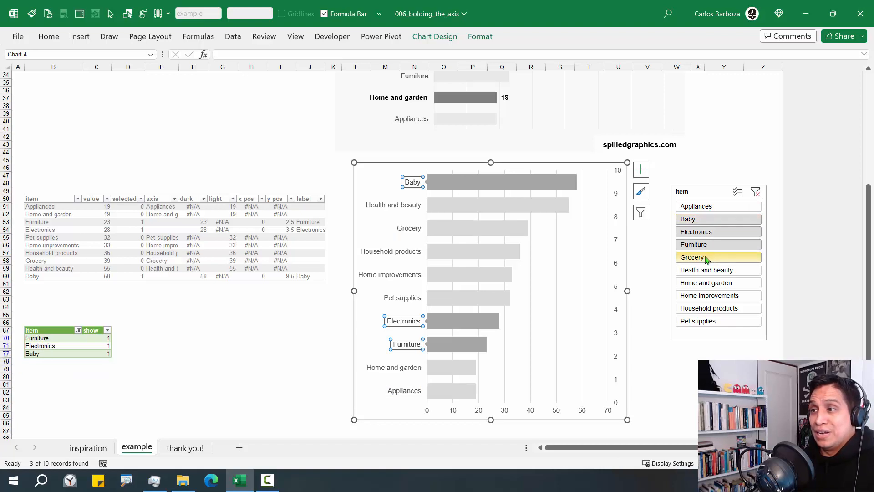
Set the label series' Marker Options to None
{"action": "left_click", "coordinate": [309, 315]}
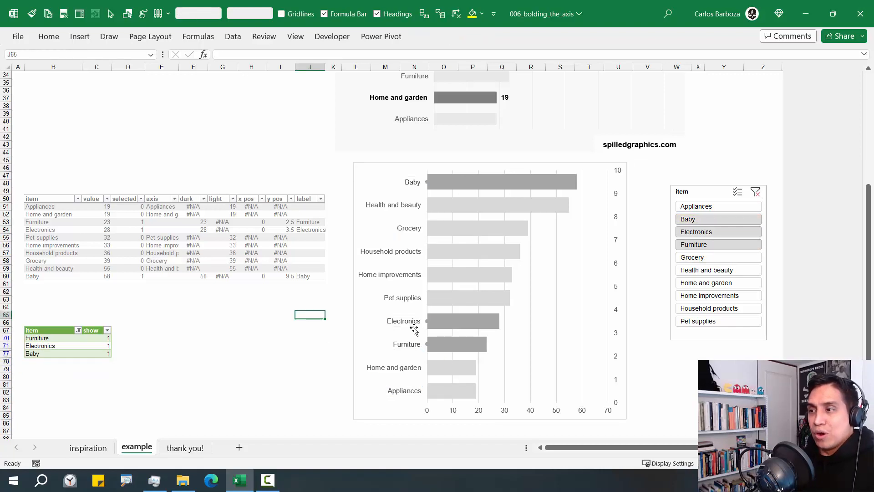
{"action": "left_click", "coordinate": [428, 183]}
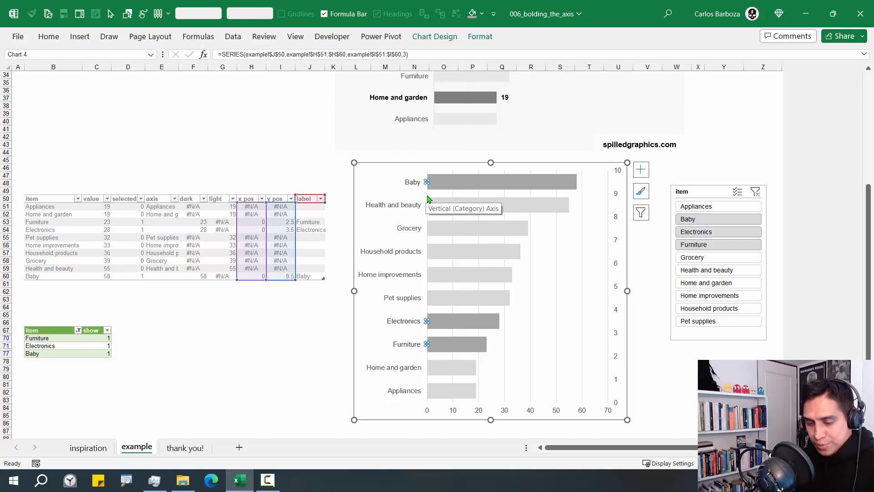
{"action": "key", "text": "ctrl+1"}
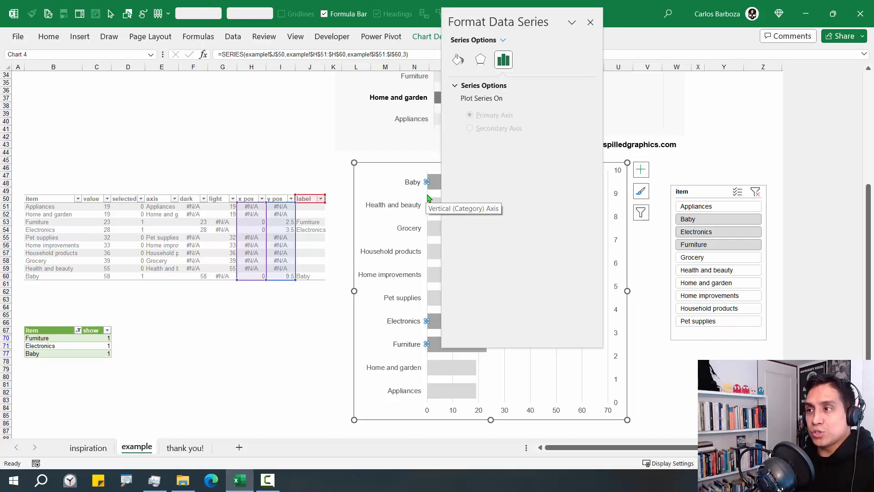
{"action": "left_click", "coordinate": [459, 62]}
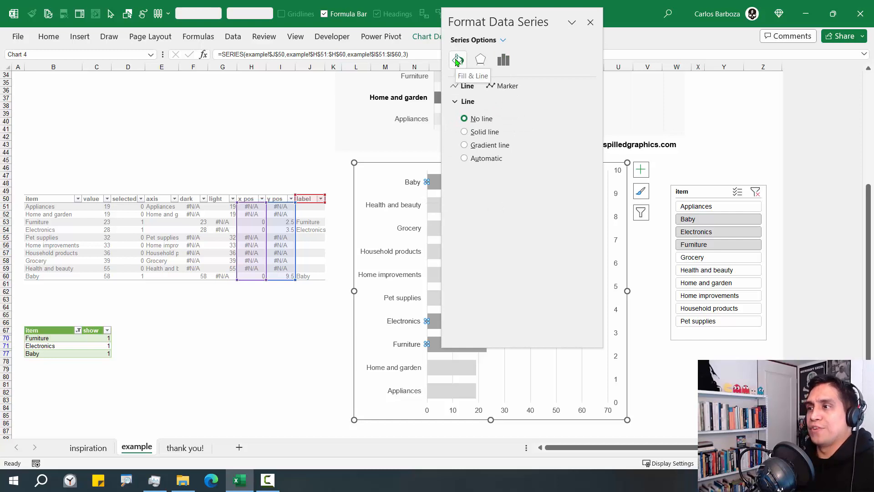
{"action": "left_click", "coordinate": [506, 85]}
{"action": "left_click", "coordinate": [491, 103]}
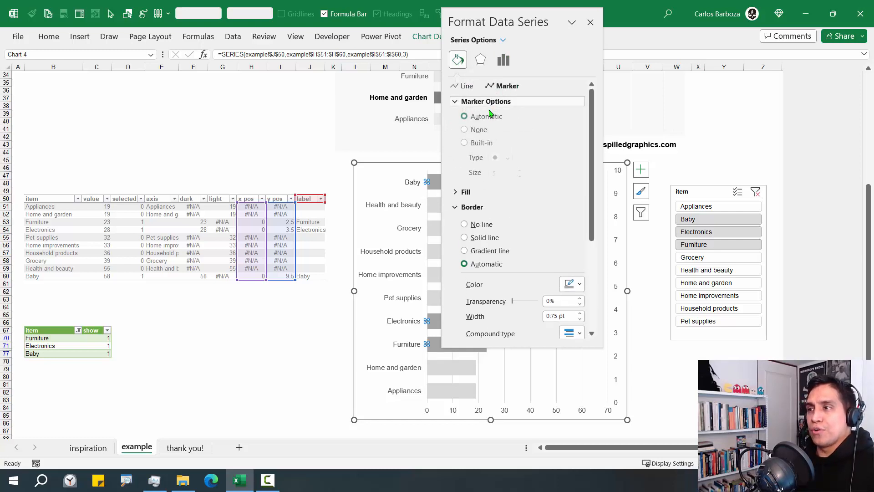
{"action": "left_click", "coordinate": [480, 131]}
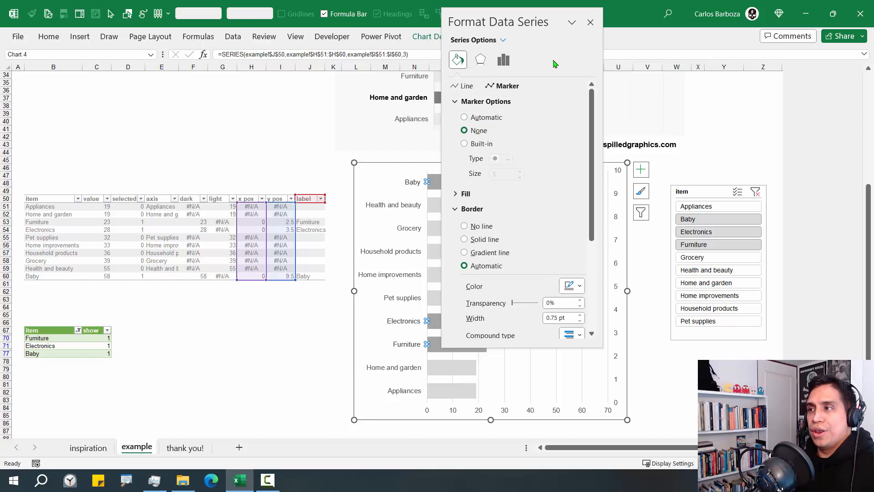
{"action": "left_click", "coordinate": [591, 22]}
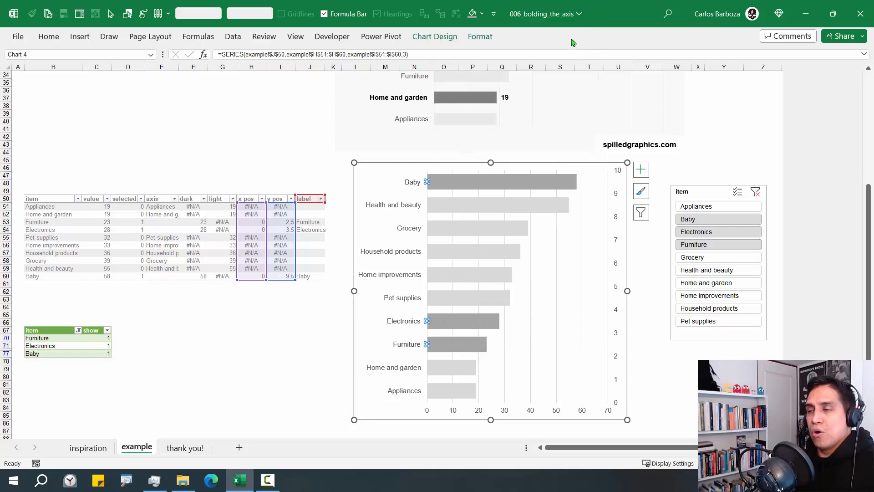
Make the Baby, Electronics and Furniture name labels black and bold
{"action": "left_click", "coordinate": [416, 184]}
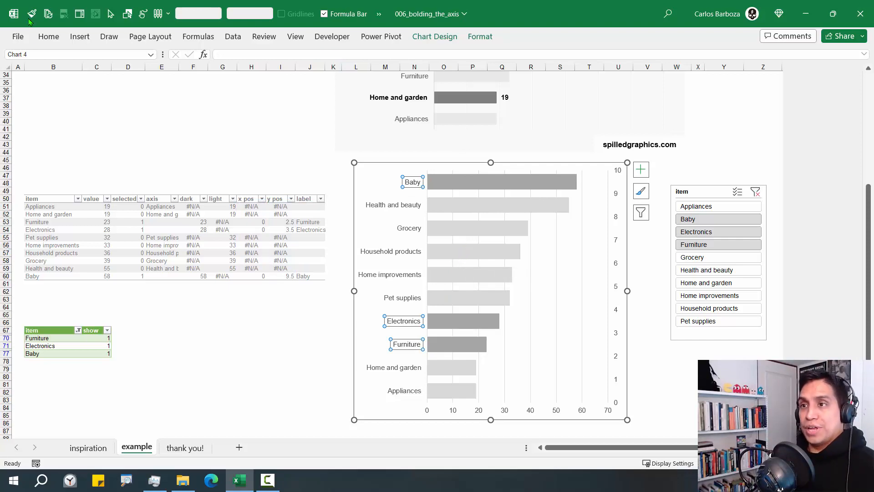
{"action": "left_click", "coordinate": [49, 36]}
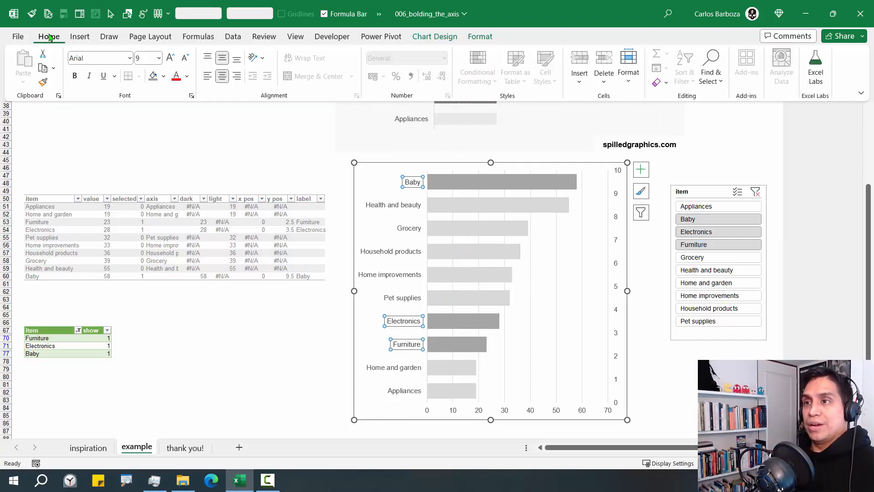
{"action": "left_click", "coordinate": [187, 76]}
{"action": "left_click", "coordinate": [185, 122]}
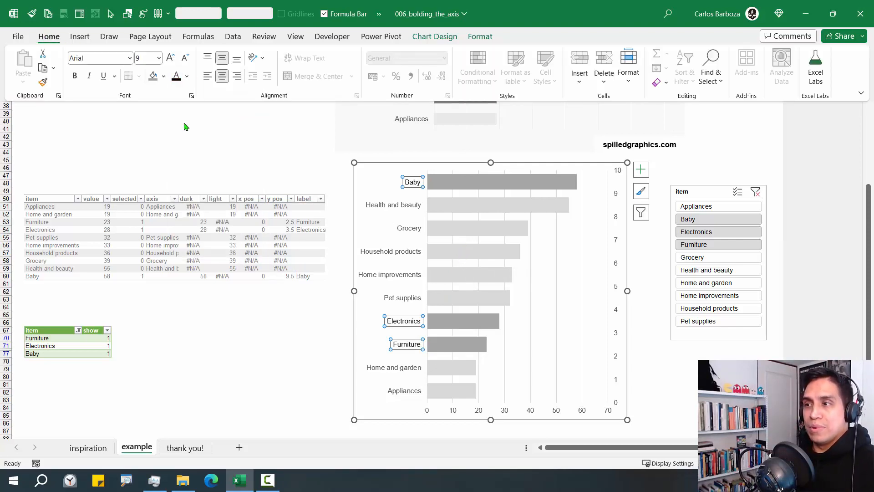
{"action": "left_click", "coordinate": [187, 77]}
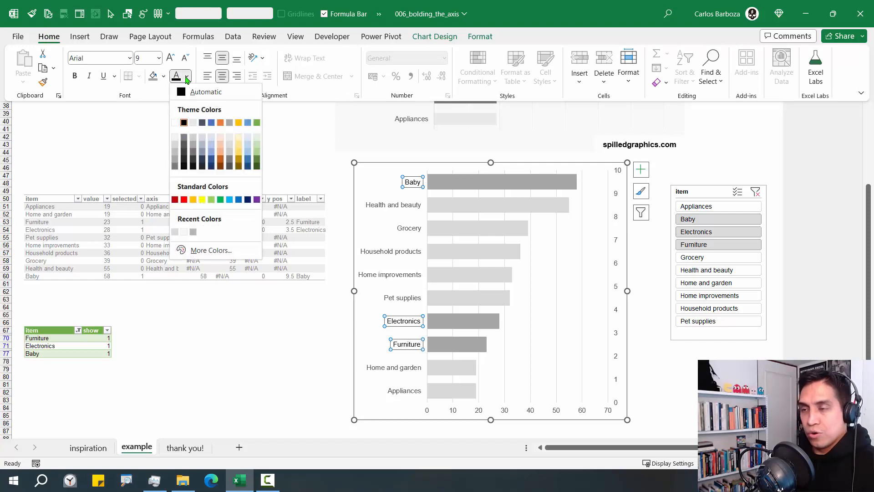
{"action": "left_click", "coordinate": [75, 78]}
{"action": "left_click", "coordinate": [75, 77]}
{"action": "left_click", "coordinate": [75, 78]}
{"action": "left_click", "coordinate": [75, 79]}
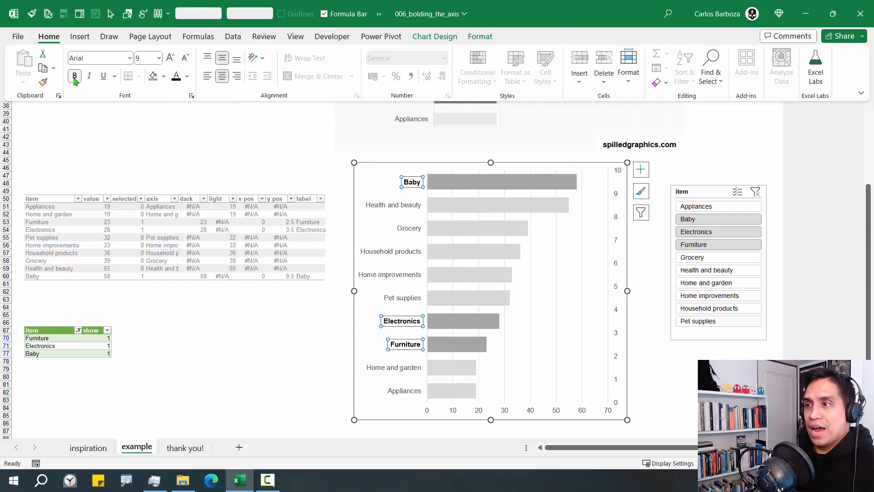
{"action": "left_click", "coordinate": [495, 188]}
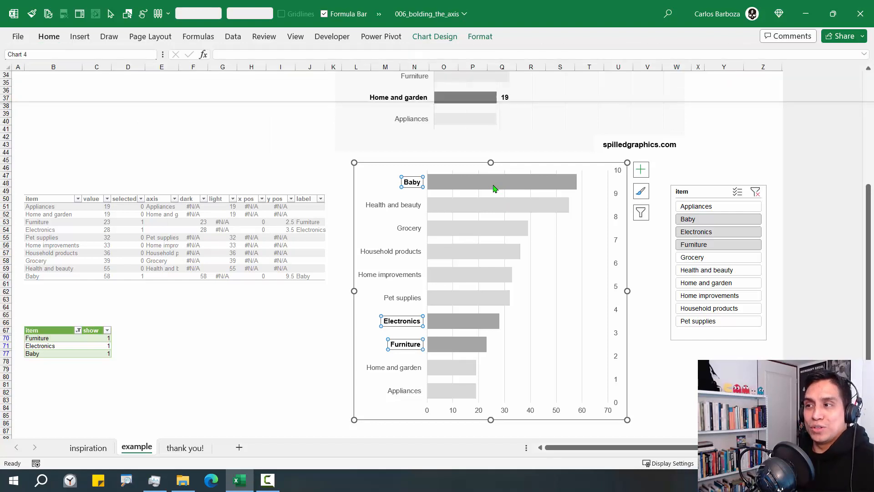
Add bold, automatic-colour value labels (58, 28, 23) to the dark bars
{"action": "right_click", "coordinate": [495, 188]}
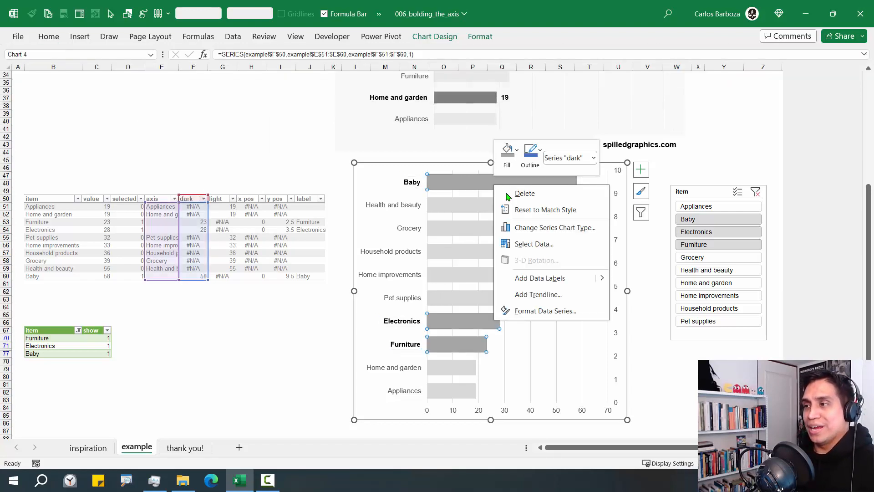
{"action": "left_click", "coordinate": [548, 276]}
{"action": "left_click", "coordinate": [587, 181]}
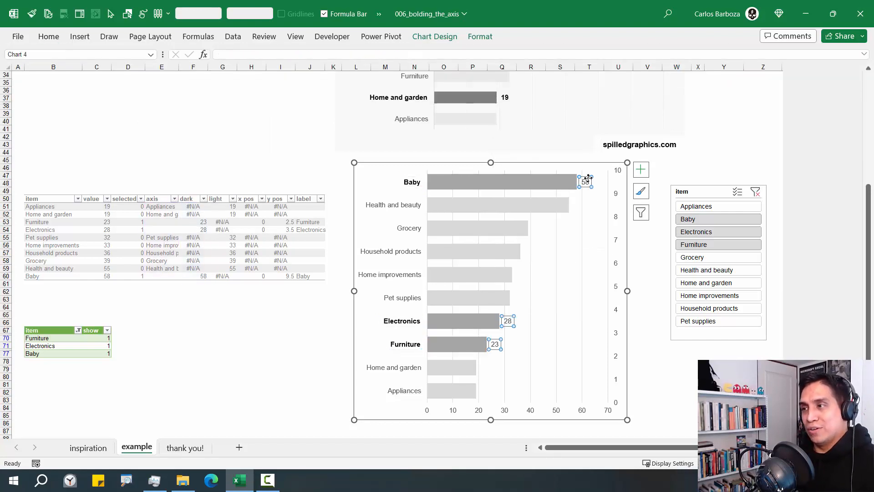
{"action": "left_click", "coordinate": [48, 36]}
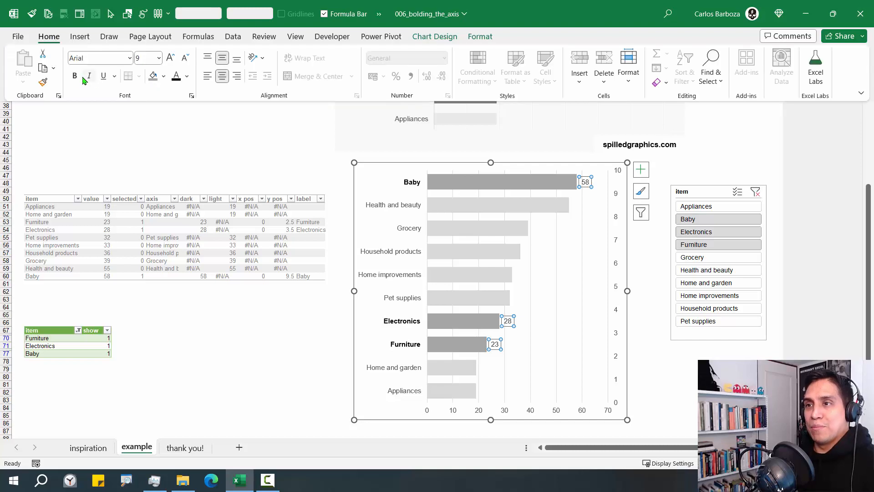
{"action": "left_click", "coordinate": [186, 78]}
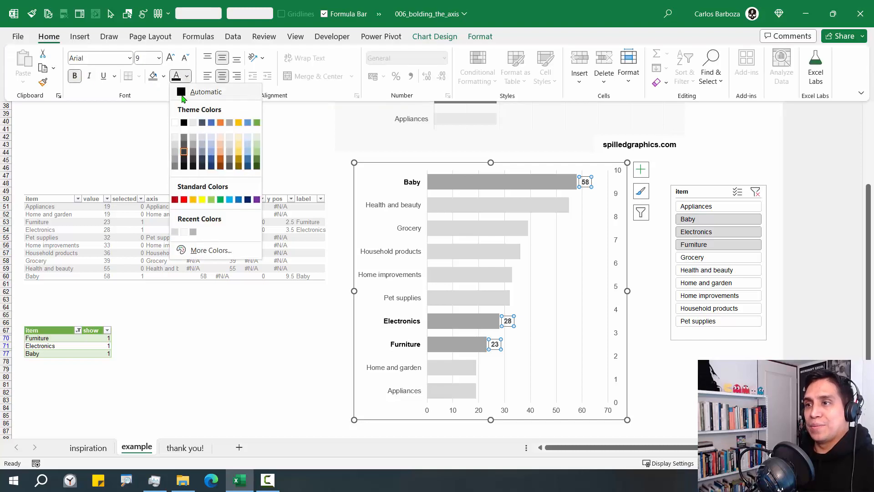
{"action": "left_click", "coordinate": [181, 96]}
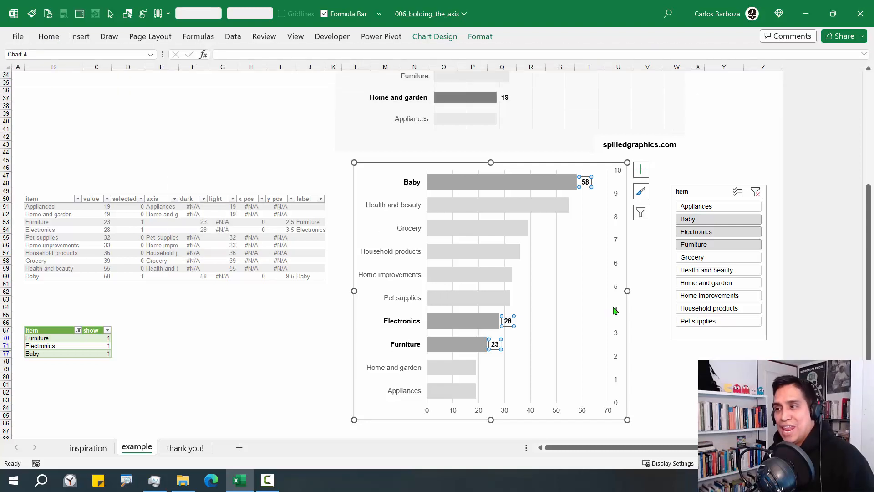
Test the slicer with Household, then reselect Baby, Electronics and Furniture
{"action": "left_click", "coordinate": [678, 310]}
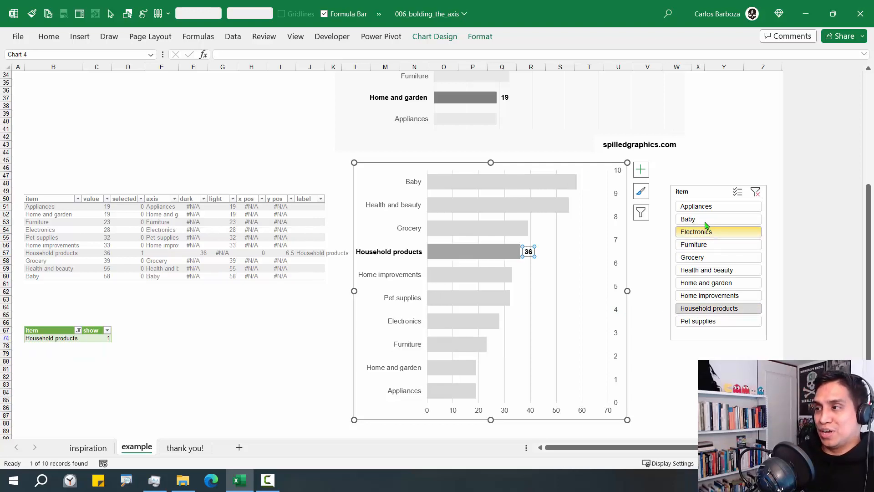
{"action": "left_click", "coordinate": [649, 270]}
{"action": "left_click_drag", "start_coordinate": [718, 219], "coordinate": [718, 244]}
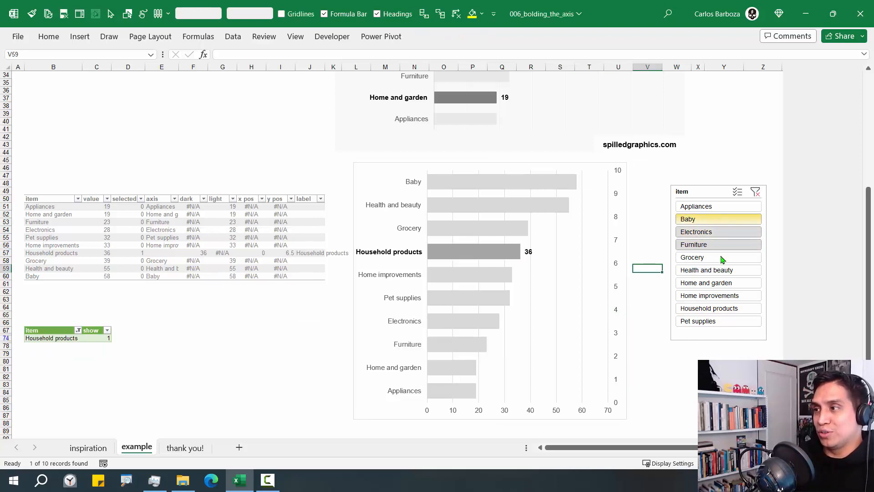
{"action": "left_click", "coordinate": [583, 272]}
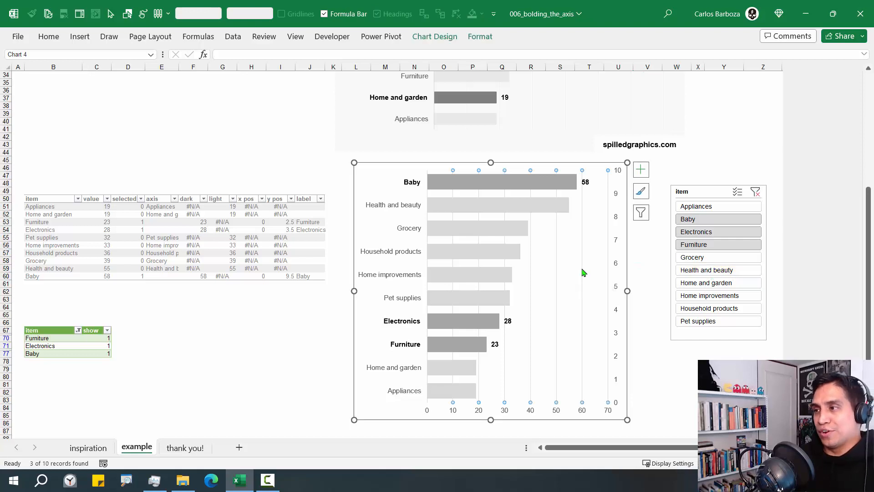
Change the gridline outline colour to light grey
{"action": "right_click", "coordinate": [583, 271]}
{"action": "left_click", "coordinate": [619, 237]}
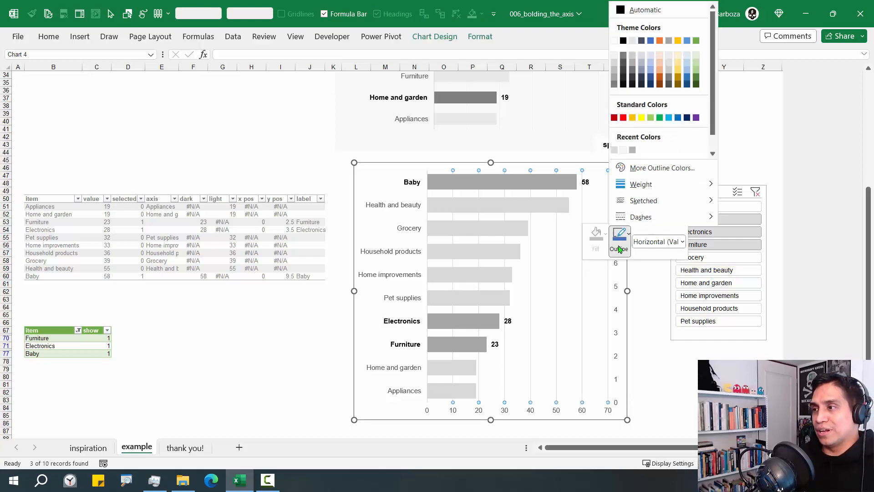
{"action": "left_click", "coordinate": [669, 55]}
{"action": "left_click", "coordinate": [665, 317]}
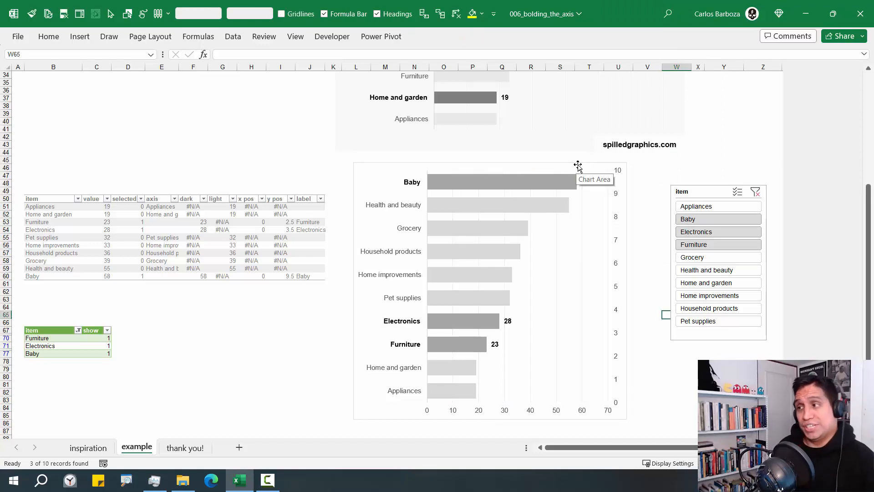
Hide the secondary vertical axis numbers by setting their font colour to white
{"action": "left_click", "coordinate": [619, 194]}
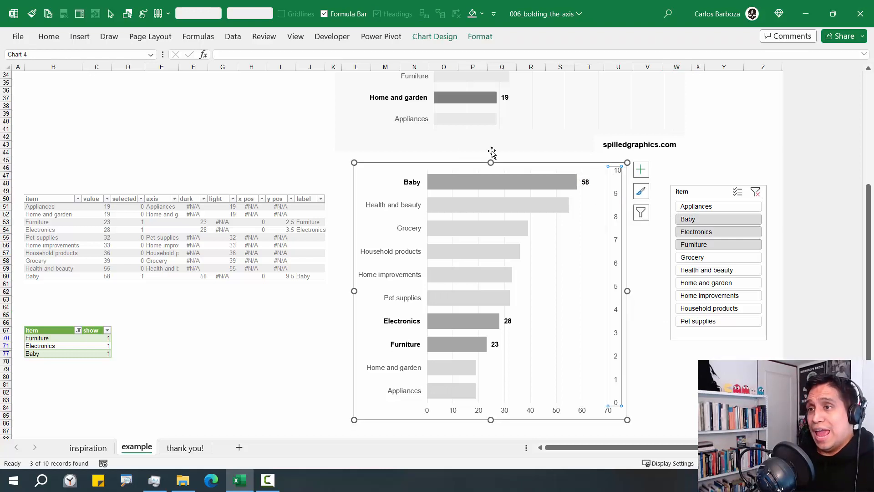
{"action": "left_click", "coordinate": [58, 43]}
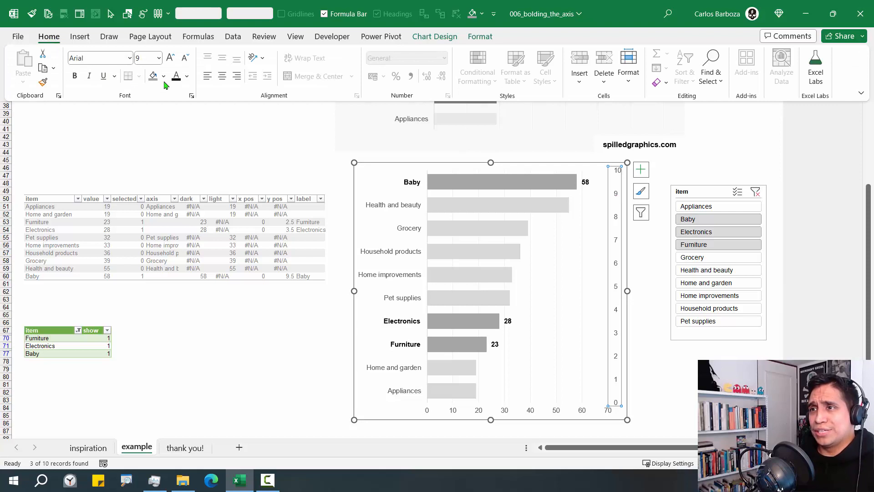
{"action": "left_click", "coordinate": [187, 76]}
{"action": "left_click", "coordinate": [178, 125]}
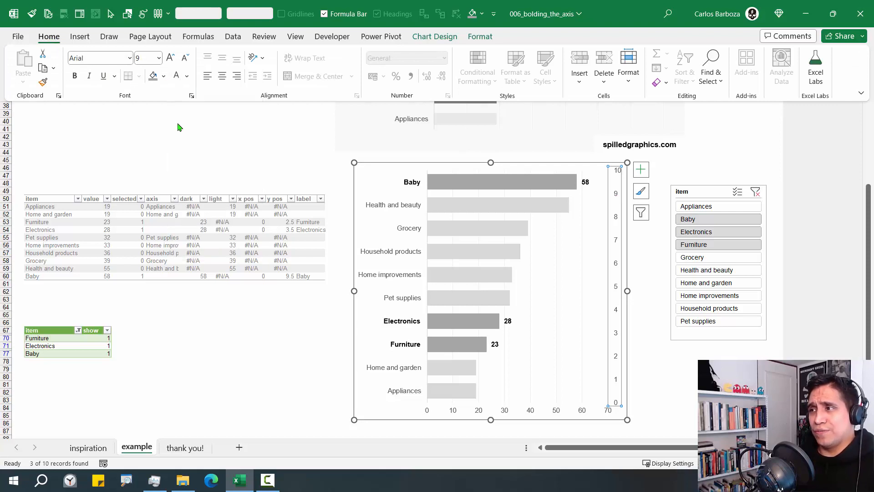
{"action": "left_click", "coordinate": [666, 314]}
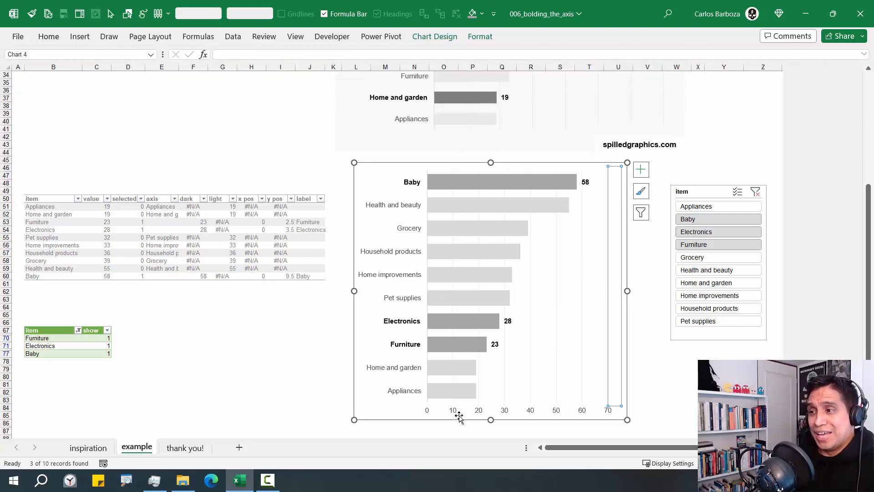
{"action": "left_click", "coordinate": [479, 414]}
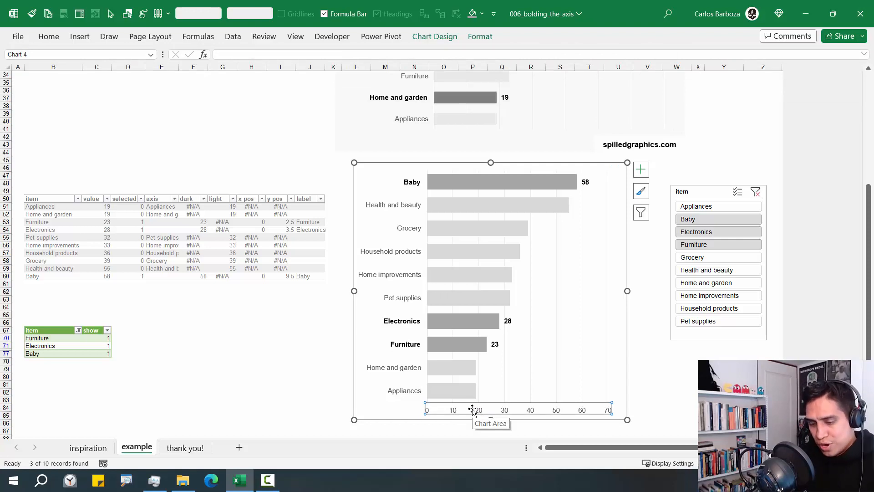
Set the horizontal 0–70 axis Label Position to High so labels sit on top
{"action": "key", "text": "ctrl+1"}
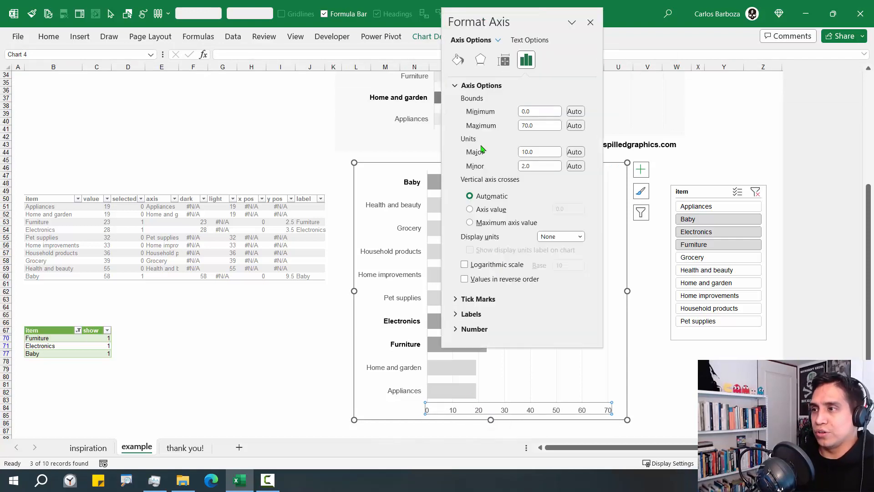
{"action": "left_click", "coordinate": [482, 87]}
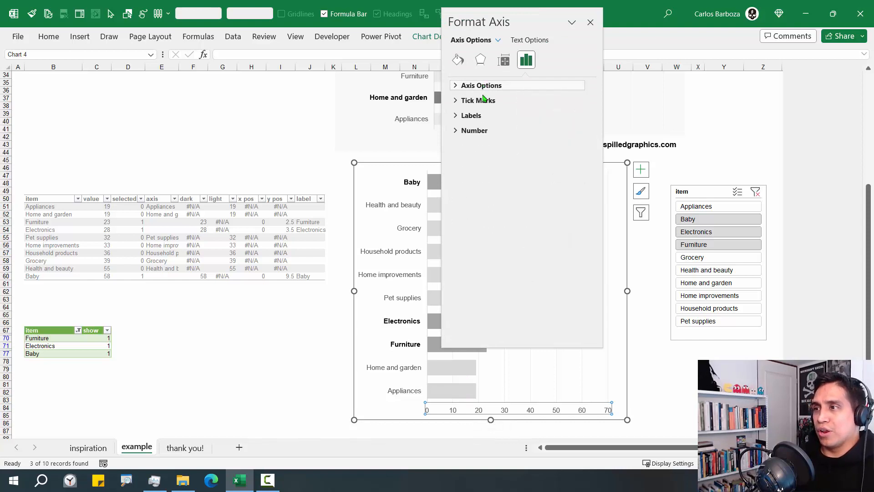
{"action": "left_click", "coordinate": [476, 117]}
{"action": "left_click", "coordinate": [580, 130]}
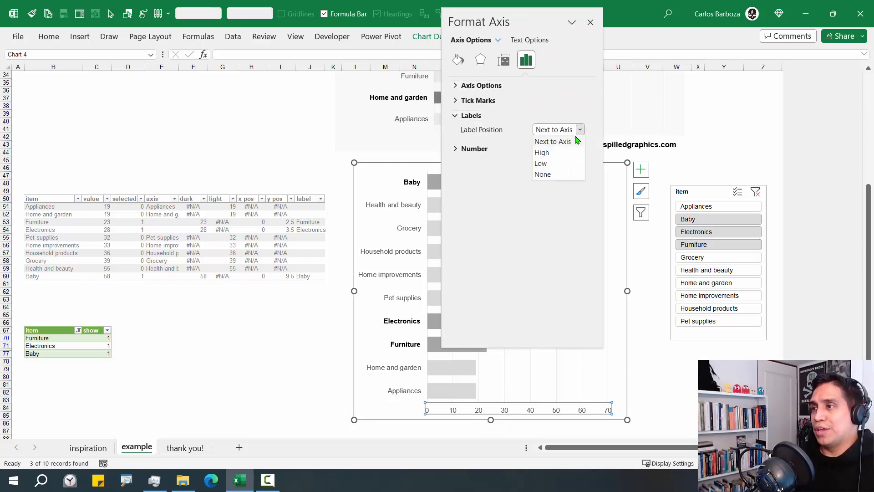
{"action": "left_click", "coordinate": [574, 151]}
{"action": "left_click", "coordinate": [591, 22]}
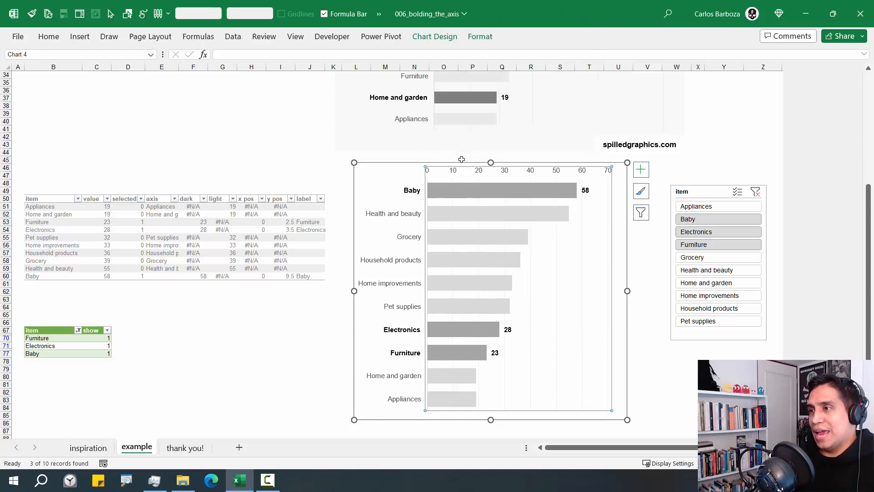
{"action": "left_click", "coordinate": [393, 163]}
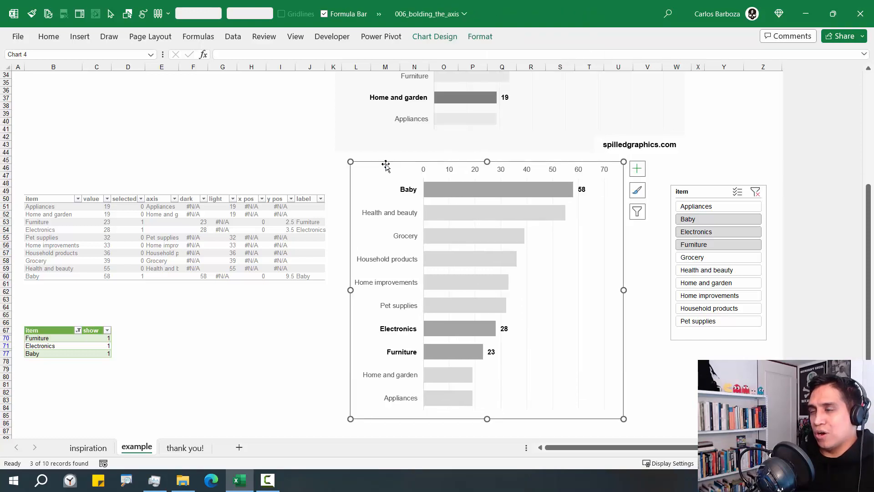
{"action": "left_click", "coordinate": [339, 179]}
{"action": "left_click", "coordinate": [357, 175]}
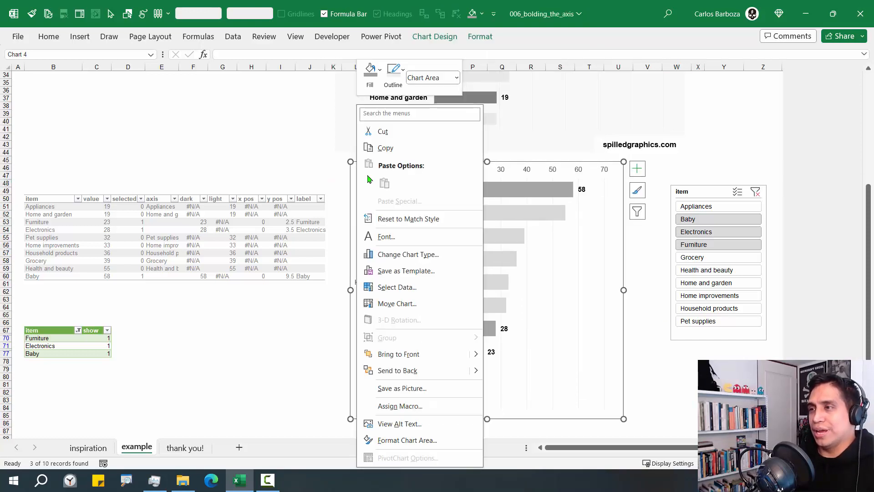
Set the chart area border to a recently used light colour
{"action": "right_click", "coordinate": [357, 176]}
{"action": "left_click", "coordinate": [394, 82]}
{"action": "left_click", "coordinate": [414, 242]}
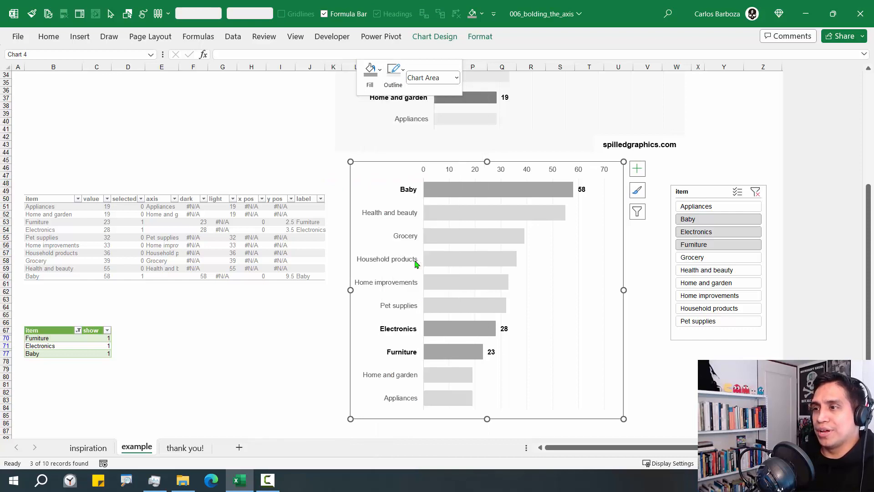
Nudge the chart down and select Furniture, Grocery and Health and beauty in the slicer
{"action": "left_click", "coordinate": [318, 152]}
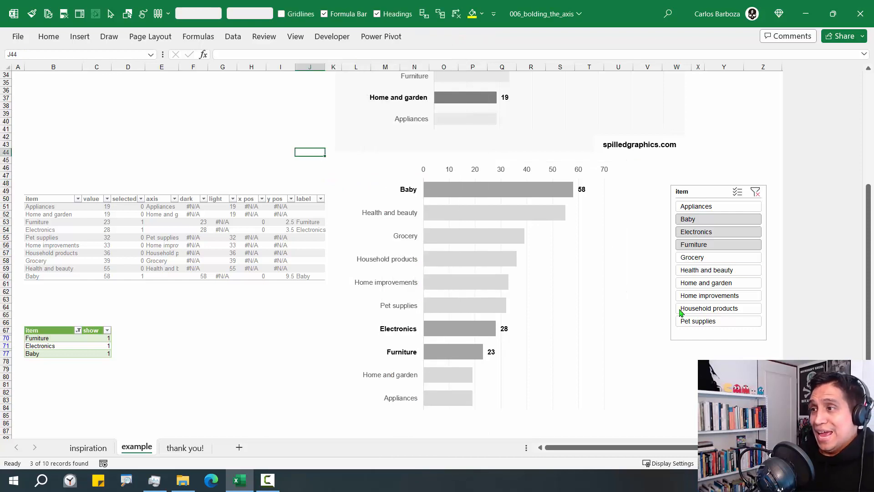
{"action": "left_click_drag", "start_coordinate": [613, 213], "coordinate": [622, 228]}
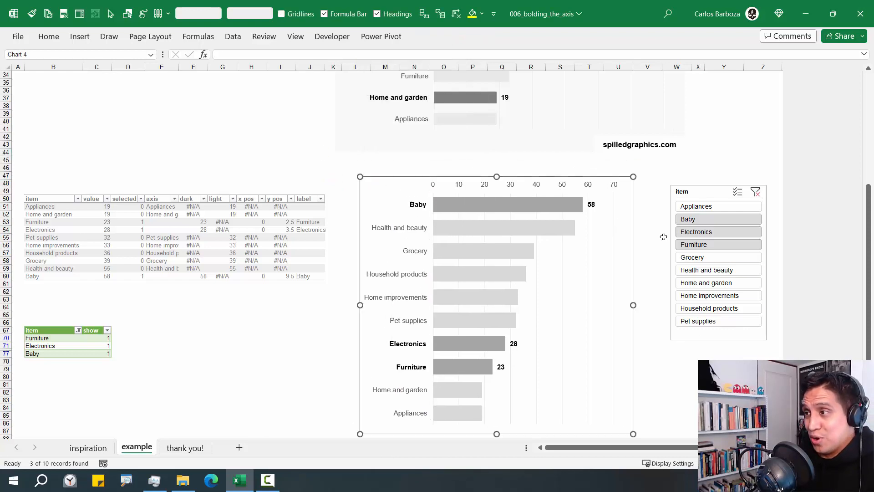
{"action": "left_click_drag", "start_coordinate": [704, 207], "coordinate": [715, 275]}
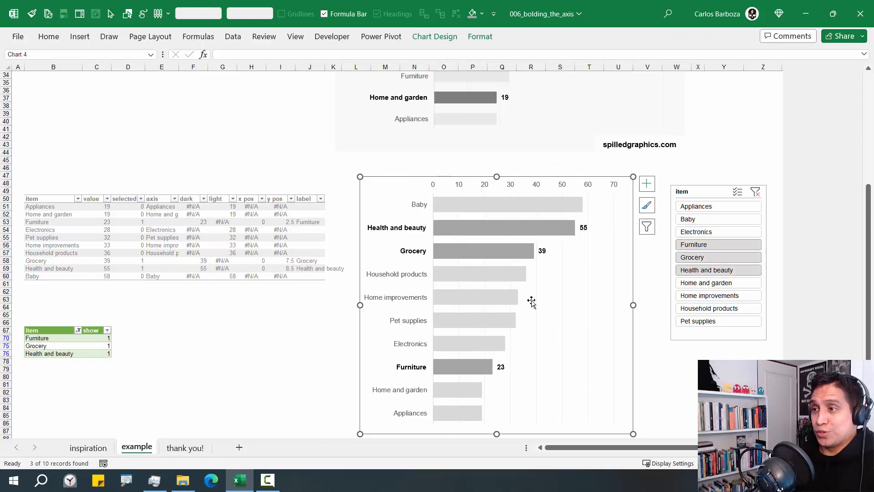
Nudge the chart up, then try slicer ranges Baby–Furniture and Appliances–Electronics
{"action": "mouse_move", "coordinate": [472, 383]}
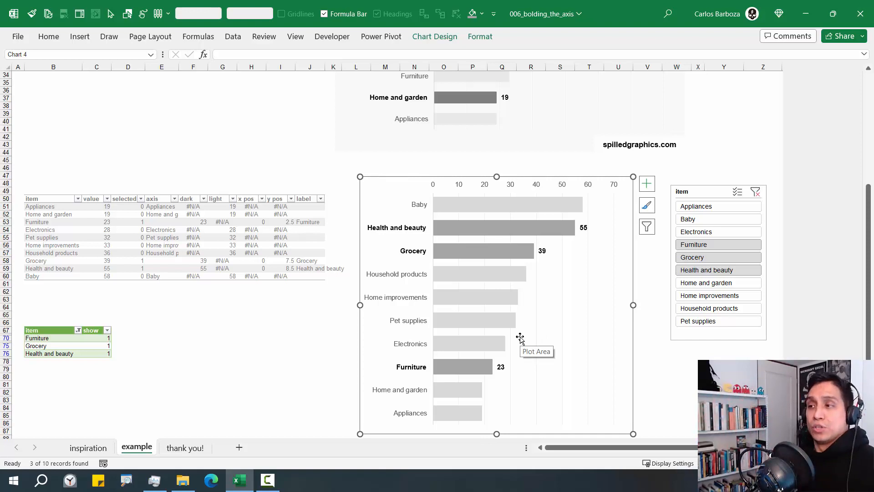
{"action": "left_click_drag", "start_coordinate": [513, 175], "coordinate": [515, 162]}
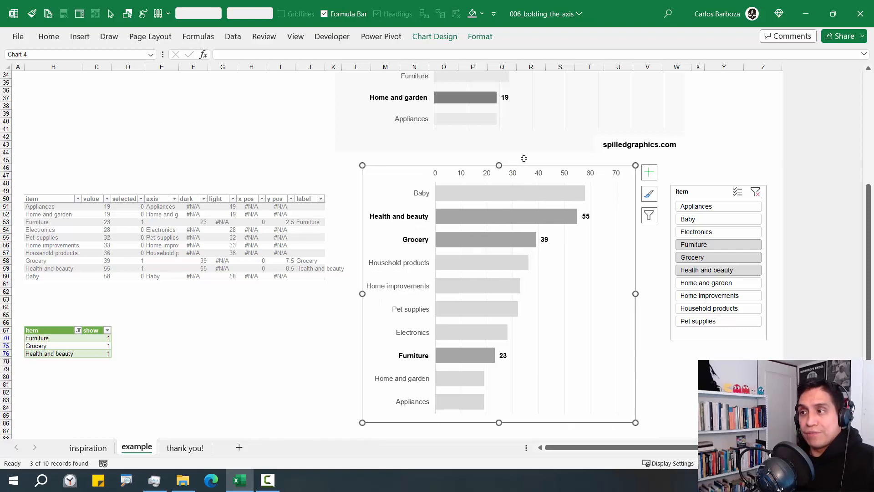
{"action": "left_click_drag", "start_coordinate": [690, 219], "coordinate": [694, 252]}
{"action": "mouse_move", "coordinate": [708, 208]}
{"action": "left_mouse_down"}
{"action": "mouse_move", "coordinate": [707, 233]}
{"action": "mouse_move", "coordinate": [707, 210]}
{"action": "mouse_move", "coordinate": [705, 222]}
{"action": "left_mouse_up"}
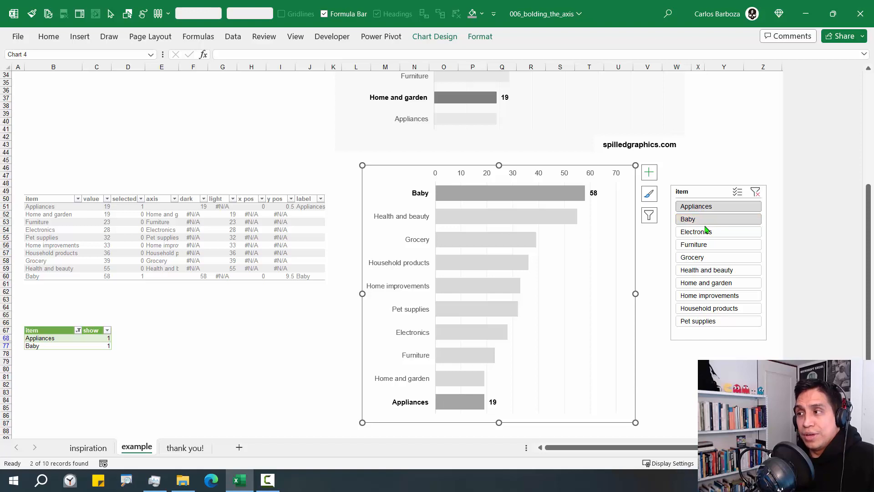
Leave only Electronics and Furniture selected, so their dark bars show bold 28 and 23
{"action": "left_click", "coordinate": [707, 232]}
{"action": "left_click", "coordinate": [707, 245], "text": "ctrl"}
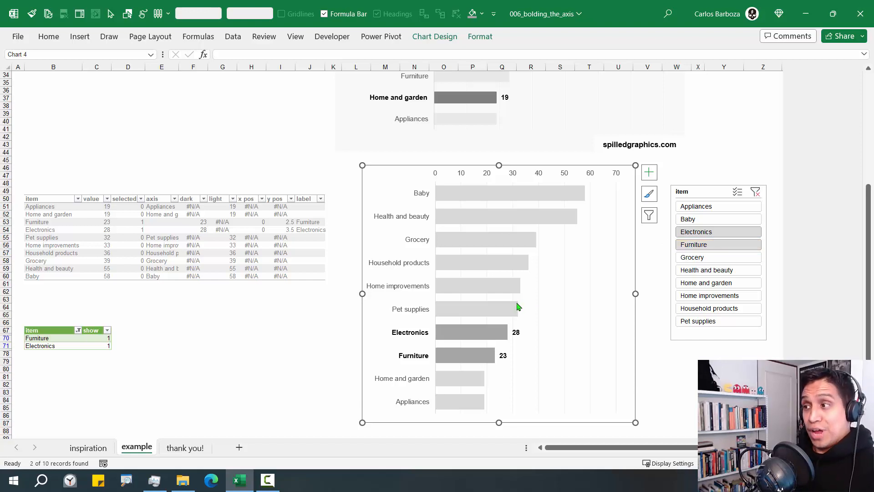
{"action": "left_click", "coordinate": [606, 255]}
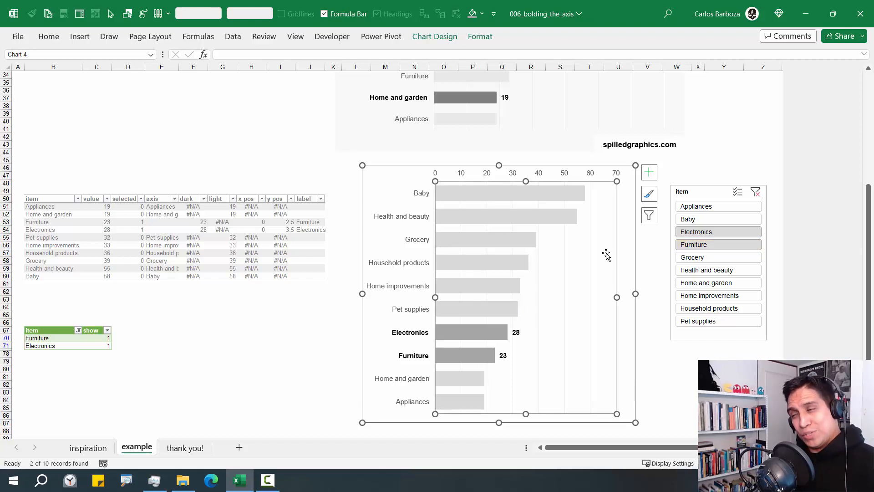